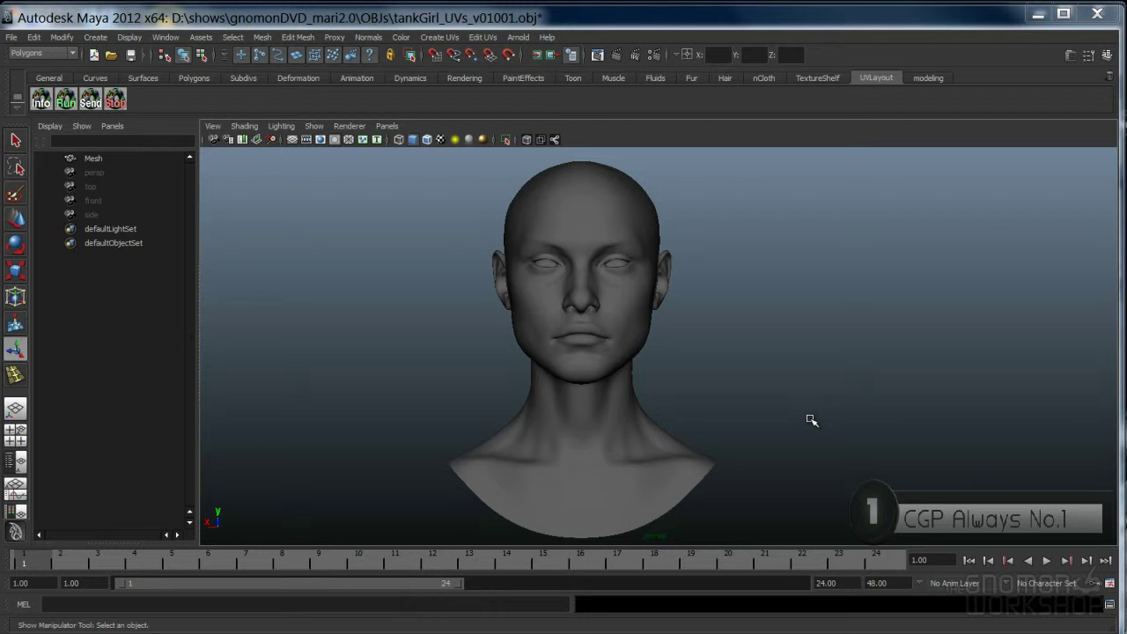
# - Examine the head mesh from the front and the side, including its wireframe density
pyautogui.keyDown('alt'); pyautogui.moveTo(754, 407); pyautogui.dragTo(802, 430, button='middle'); pyautogui.keyUp('alt')
pyautogui.keyDown('alt'); pyautogui.moveTo(802, 430); pyautogui.dragTo(825, 438, button='right'); pyautogui.keyUp('alt')
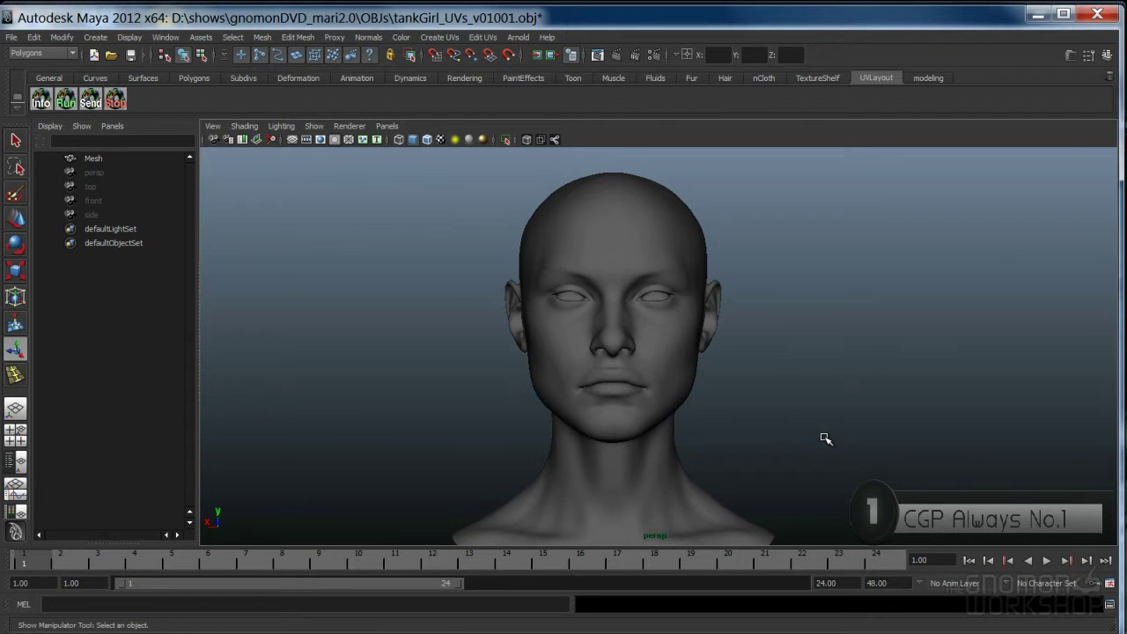
pyautogui.moveTo(836, 430)
pyautogui.keyDown('alt'); pyautogui.mouseDown()
pyautogui.moveTo(722, 429)
pyautogui.moveTo(855, 428)
pyautogui.moveTo(839, 427)
pyautogui.mouseUp(); pyautogui.keyUp('alt')
pyautogui.keyDown('alt'); pyautogui.moveTo(840, 427); pyautogui.dragTo(824, 432, button='right'); pyautogui.keyUp('alt')
pyautogui.keyDown('alt'); pyautogui.moveTo(825, 432); pyautogui.dragTo(775, 433); pyautogui.keyUp('alt')
pyautogui.click(632, 381)
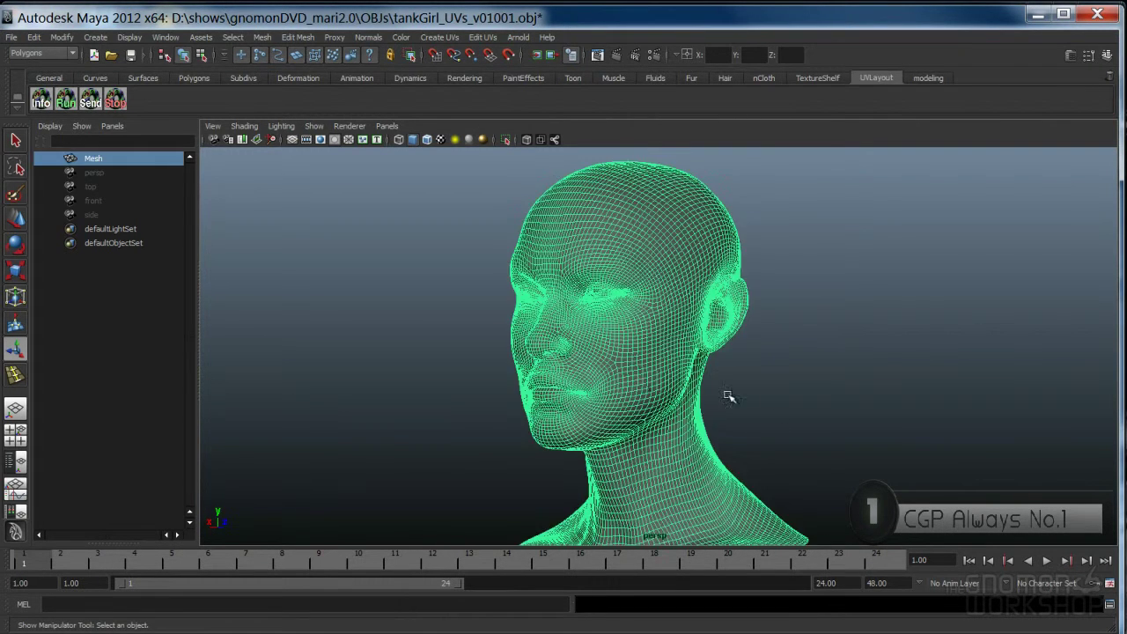
pyautogui.click(787, 422)
pyautogui.keyDown('alt'); pyautogui.moveTo(666, 428); pyautogui.dragTo(725, 428); pyautogui.keyUp('alt')
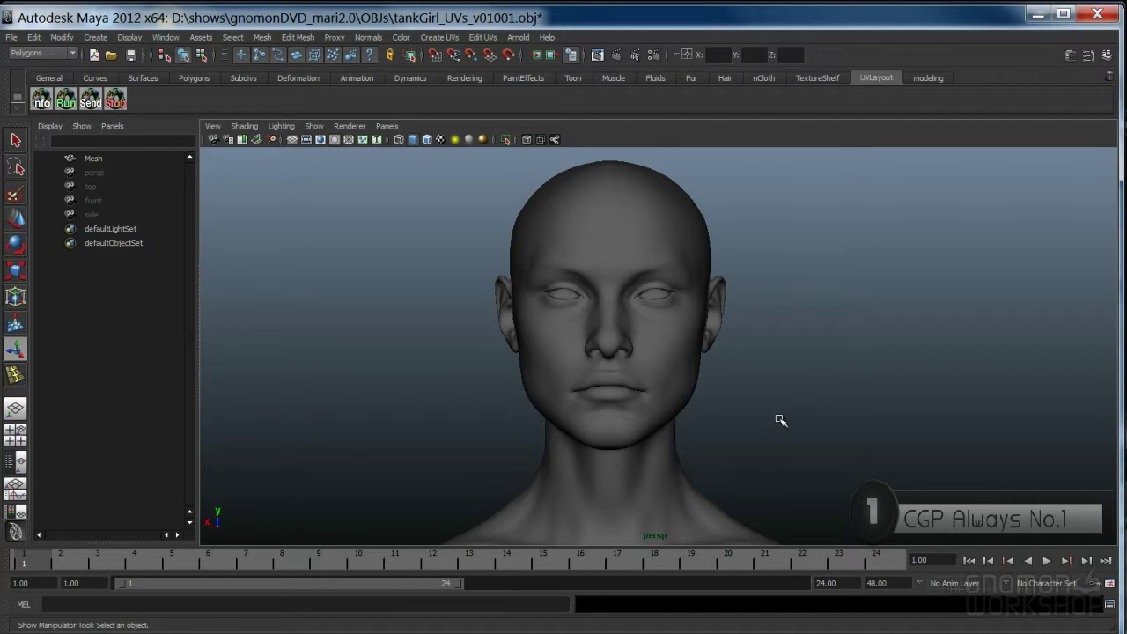
pyautogui.moveTo(779, 418)
pyautogui.keyDown('alt'); pyautogui.mouseDown()
pyautogui.moveTo(704, 410)
pyautogui.moveTo(782, 415)
pyautogui.mouseUp(); pyautogui.keyUp('alt')
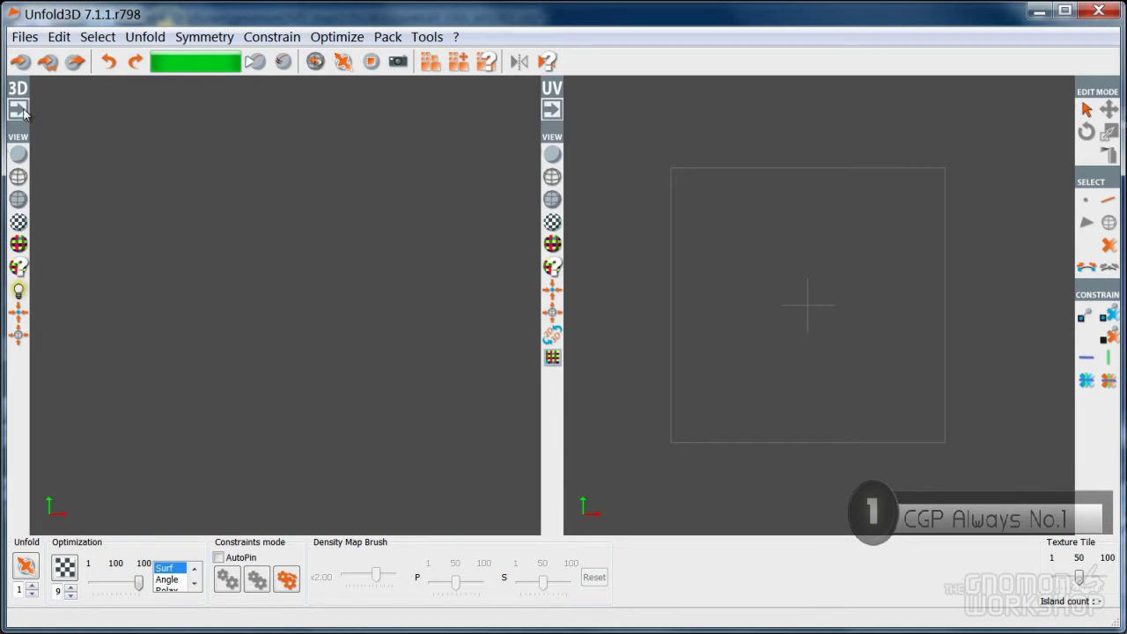
# - Switch to Unfold3D and load the file tankGirl_UVs_v01.OBJ from the OBJs folder
pyautogui.click(25, 37)
pyautogui.click(58, 58)
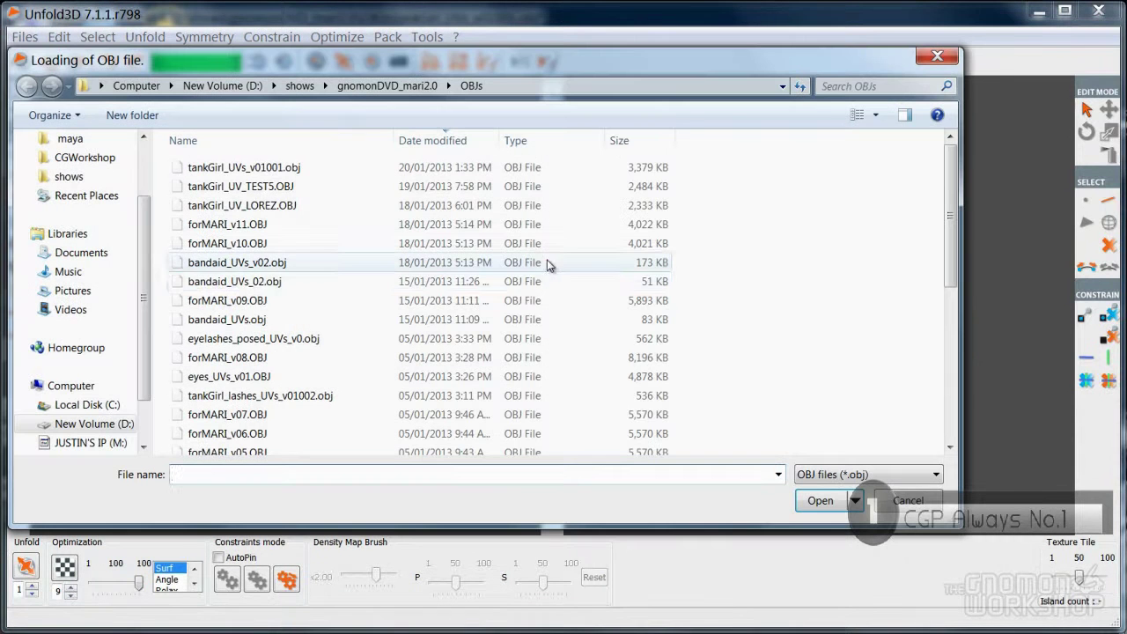
pyautogui.click(255, 291)
pyautogui.scroll(-3, 257, 293)
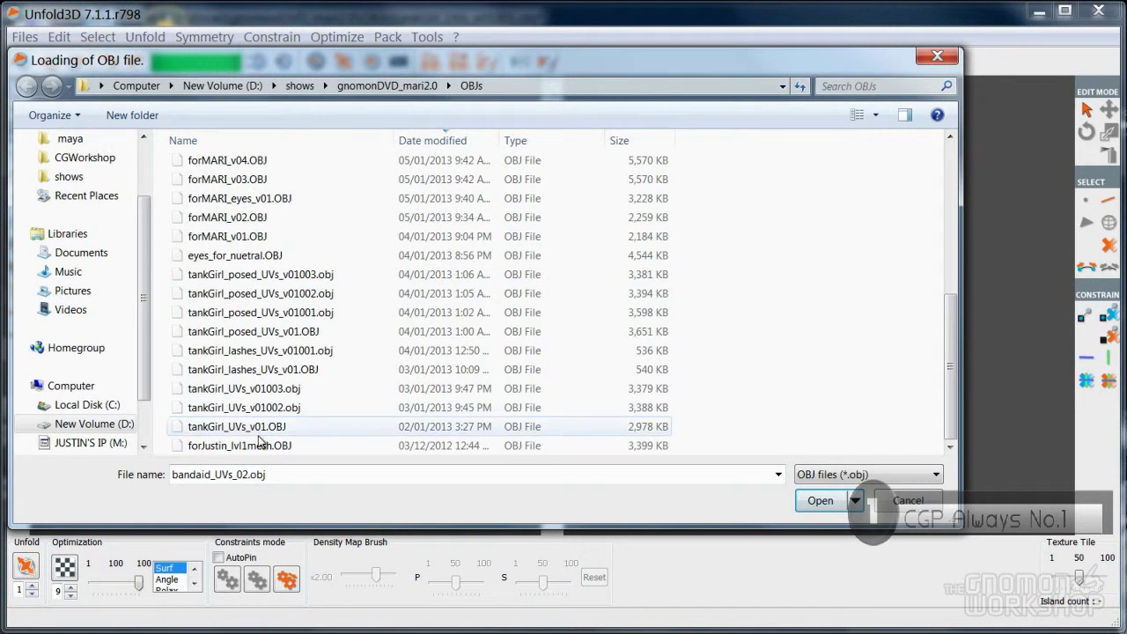
pyautogui.click(470, 143)
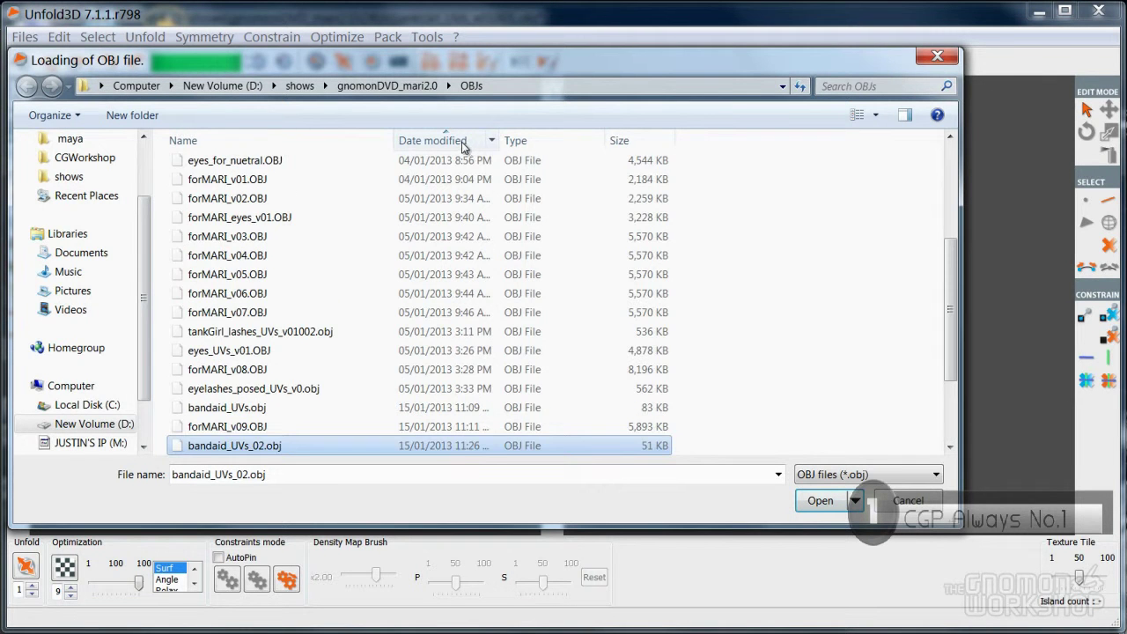
pyautogui.click(470, 143)
pyautogui.scroll(-4, 387, 246)
pyautogui.scroll(-1, 383, 260)
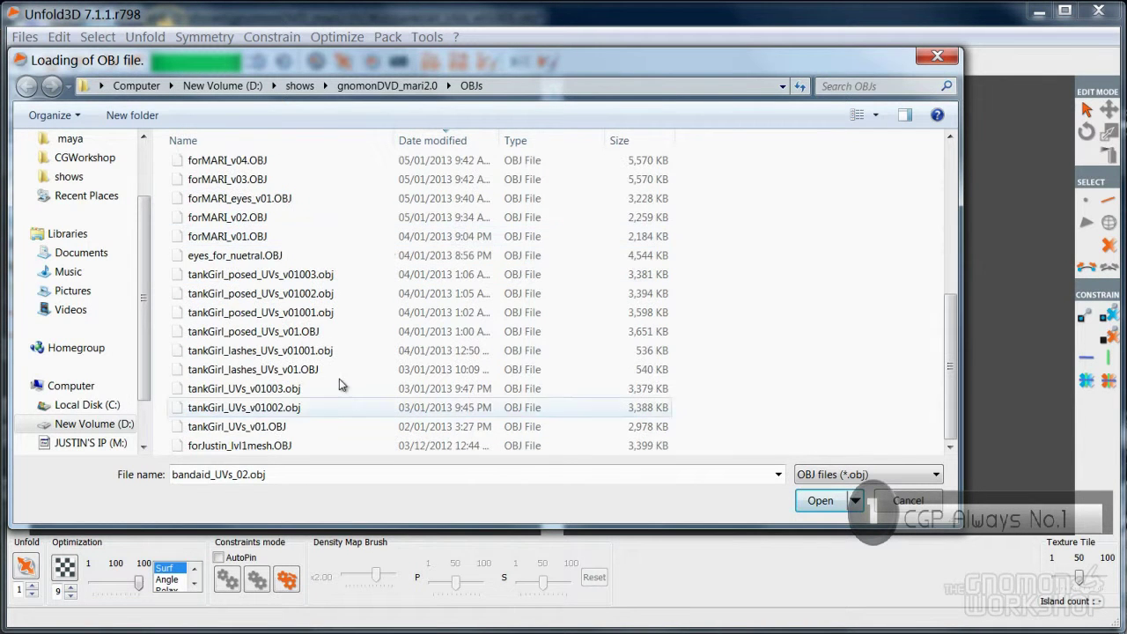
pyautogui.click(242, 427)
pyautogui.click(808, 507)
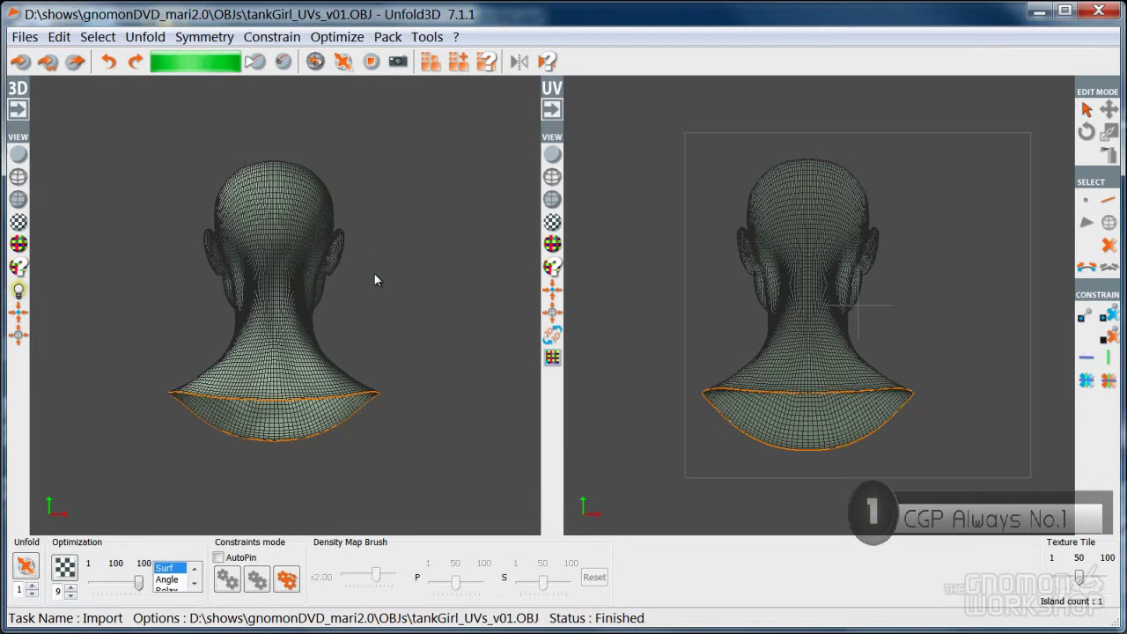
# - Examine the imported bust in the 3D view from the front, three-quarter and side, including the face, ear and neck
pyautogui.keyDown('alt'); pyautogui.moveTo(418, 278); pyautogui.dragTo(310, 295); pyautogui.keyUp('alt')
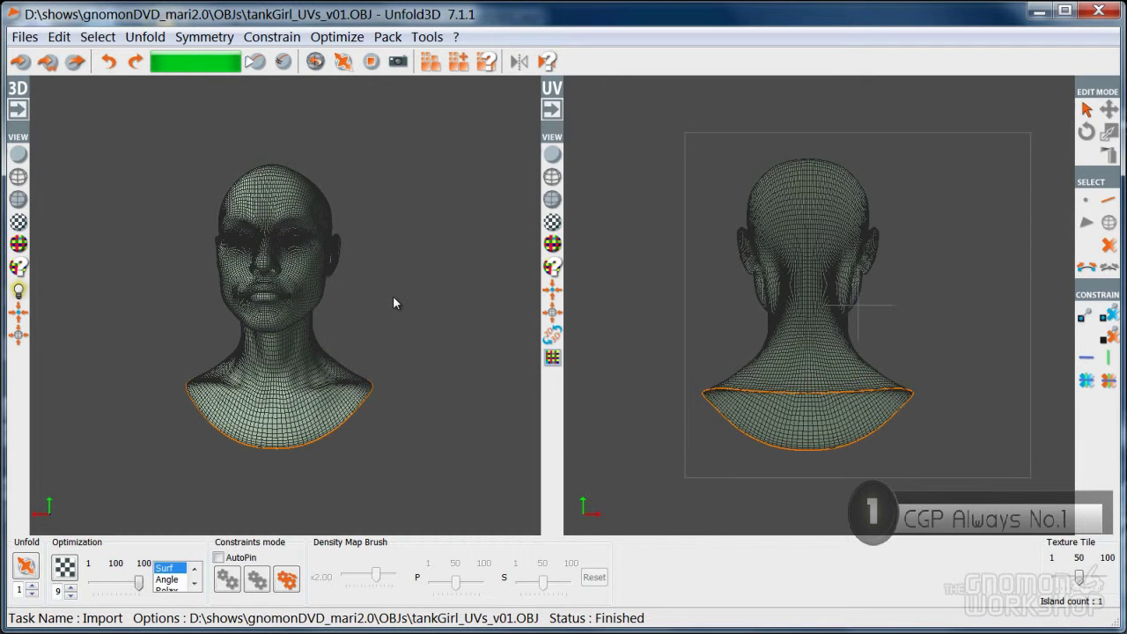
pyautogui.keyDown('alt'); pyautogui.moveTo(393, 295); pyautogui.dragTo(410, 309, button='right'); pyautogui.keyUp('alt')
pyautogui.keyDown('alt'); pyautogui.moveTo(409, 309); pyautogui.dragTo(414, 309); pyautogui.keyUp('alt')
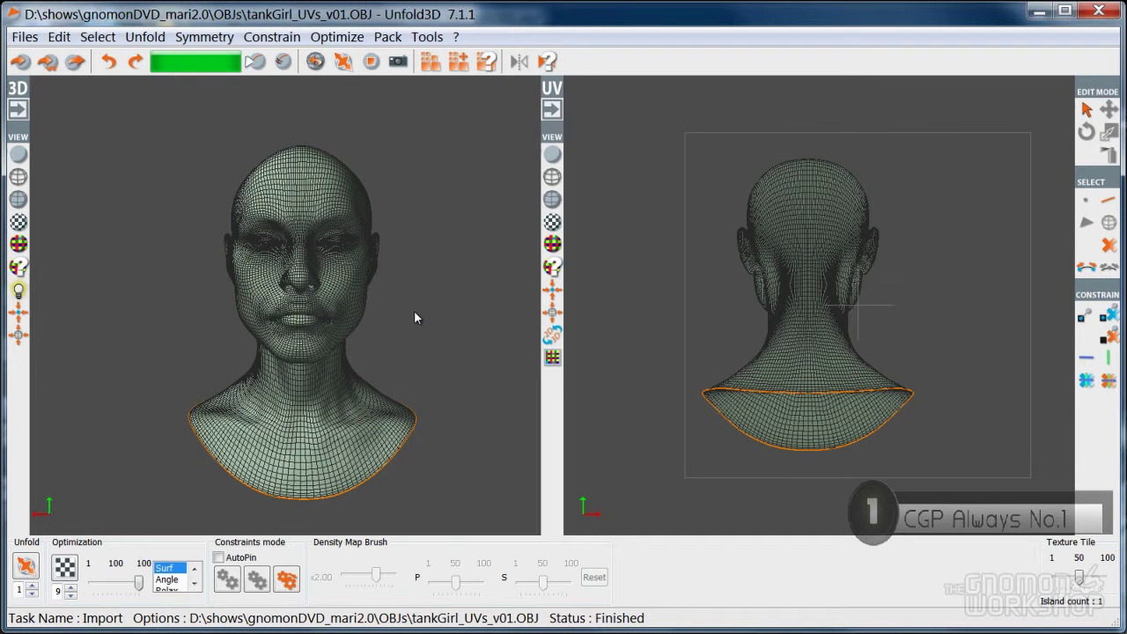
pyautogui.moveTo(416, 310)
pyautogui.keyDown('alt'); pyautogui.mouseDown()
pyautogui.moveTo(370, 312)
pyautogui.moveTo(445, 309)
pyautogui.moveTo(274, 326)
pyautogui.moveTo(449, 323)
pyautogui.moveTo(407, 310)
pyautogui.mouseUp(); pyautogui.keyUp('alt')
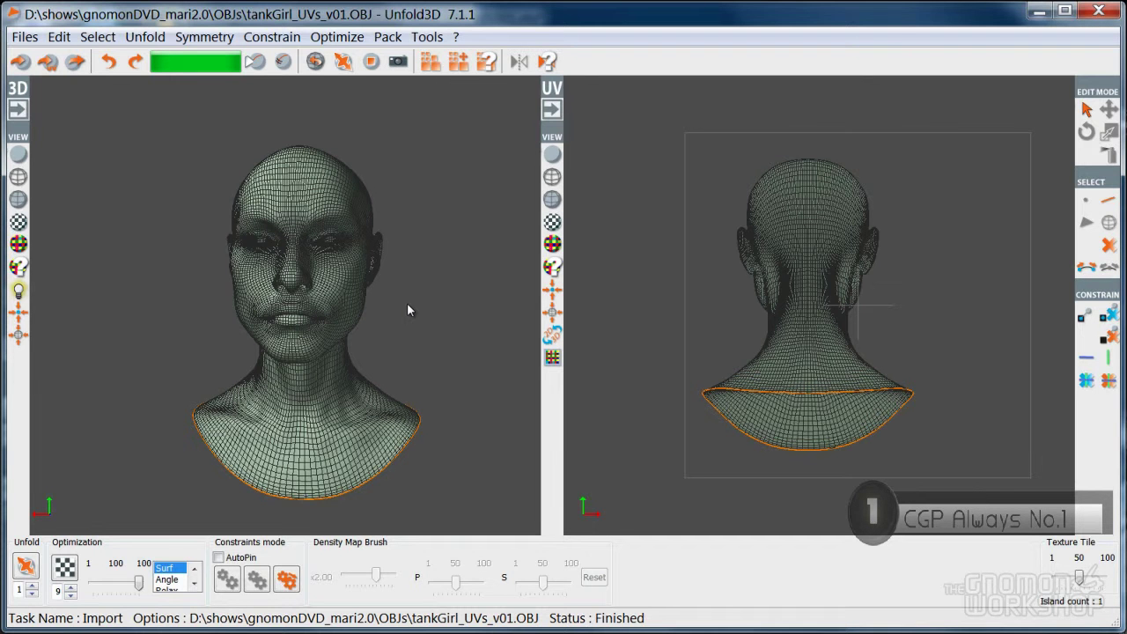
pyautogui.moveTo(407, 301)
pyautogui.keyDown('alt'); pyautogui.mouseDown()
pyautogui.moveTo(339, 299)
pyautogui.moveTo(427, 305)
pyautogui.moveTo(392, 297)
pyautogui.moveTo(404, 307)
pyautogui.mouseUp(); pyautogui.keyUp('alt')
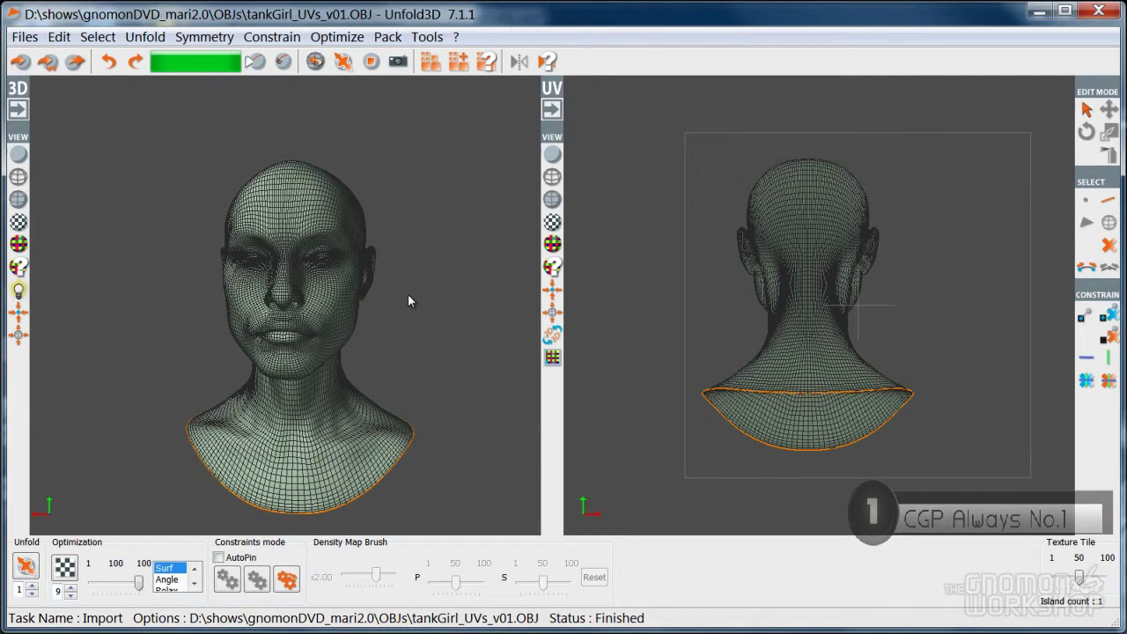
pyautogui.moveTo(408, 299)
pyautogui.keyDown('alt'); pyautogui.mouseDown(button='right')
pyautogui.moveTo(417, 345)
pyautogui.moveTo(419, 315)
pyautogui.mouseUp(button='right'); pyautogui.keyUp('alt')
pyautogui.scroll(4, 418, 312)
pyautogui.scroll(-4, 417, 308)
pyautogui.scroll(4, 417, 307)
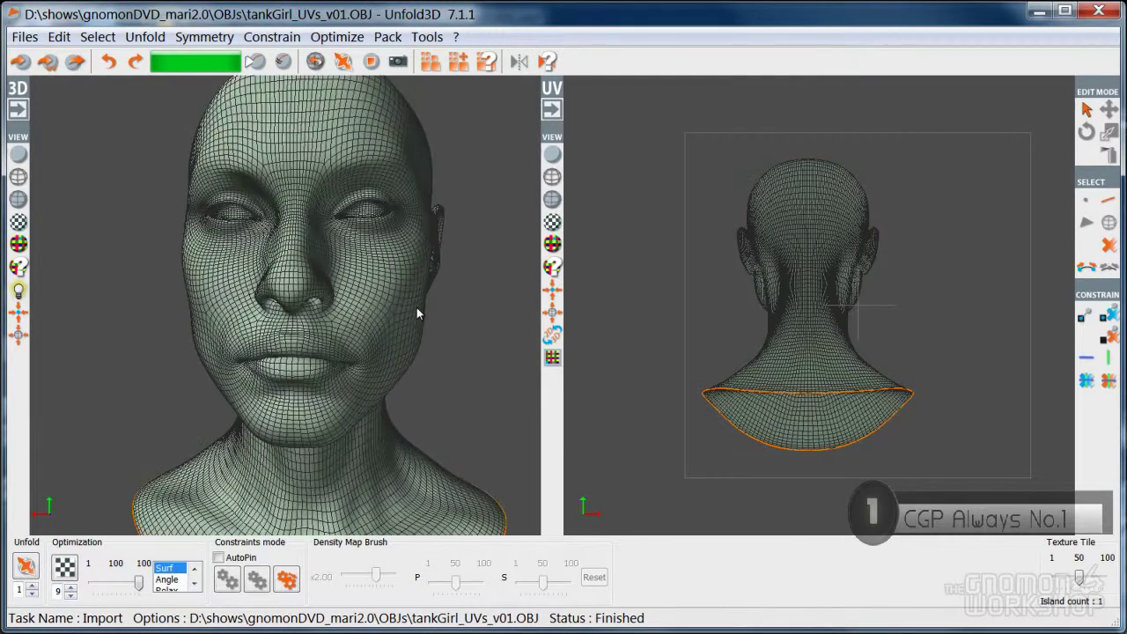
pyautogui.scroll(-1, 417, 306)
pyautogui.scroll(-2, 417, 303)
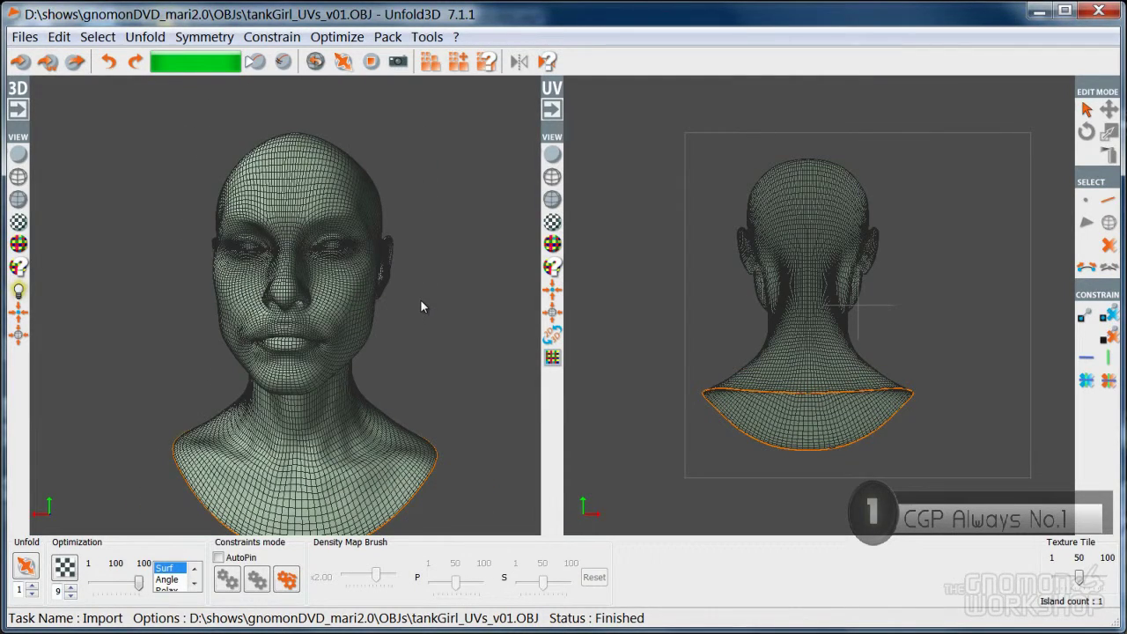
pyautogui.keyDown('alt'); pyautogui.moveTo(420, 306); pyautogui.dragTo(391, 319); pyautogui.keyUp('alt')
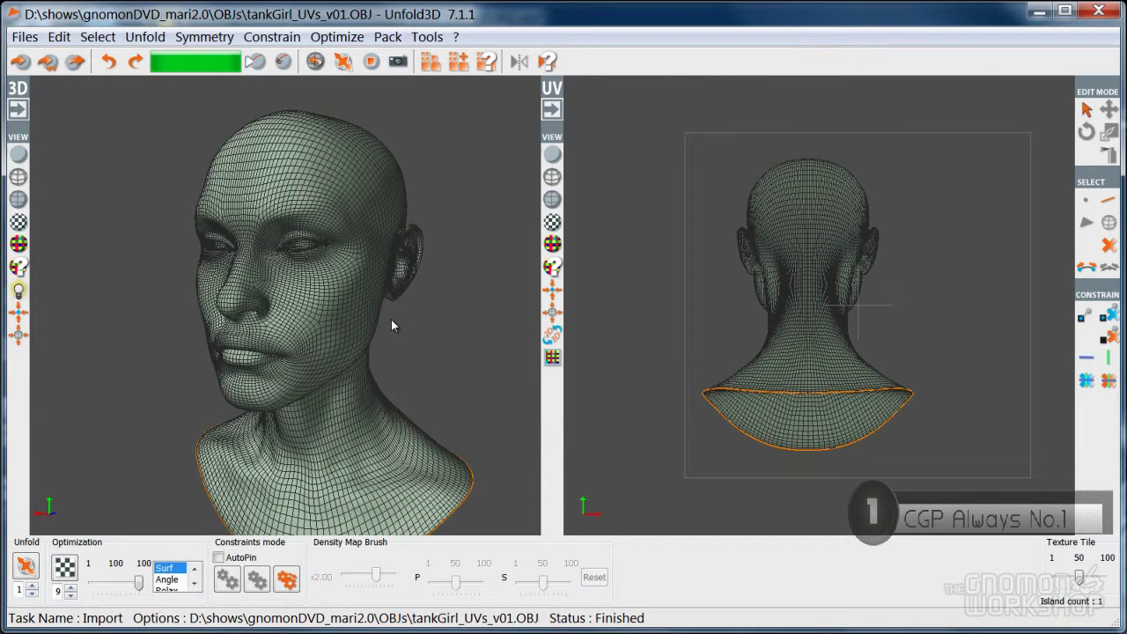
pyautogui.scroll(2, 403, 322)
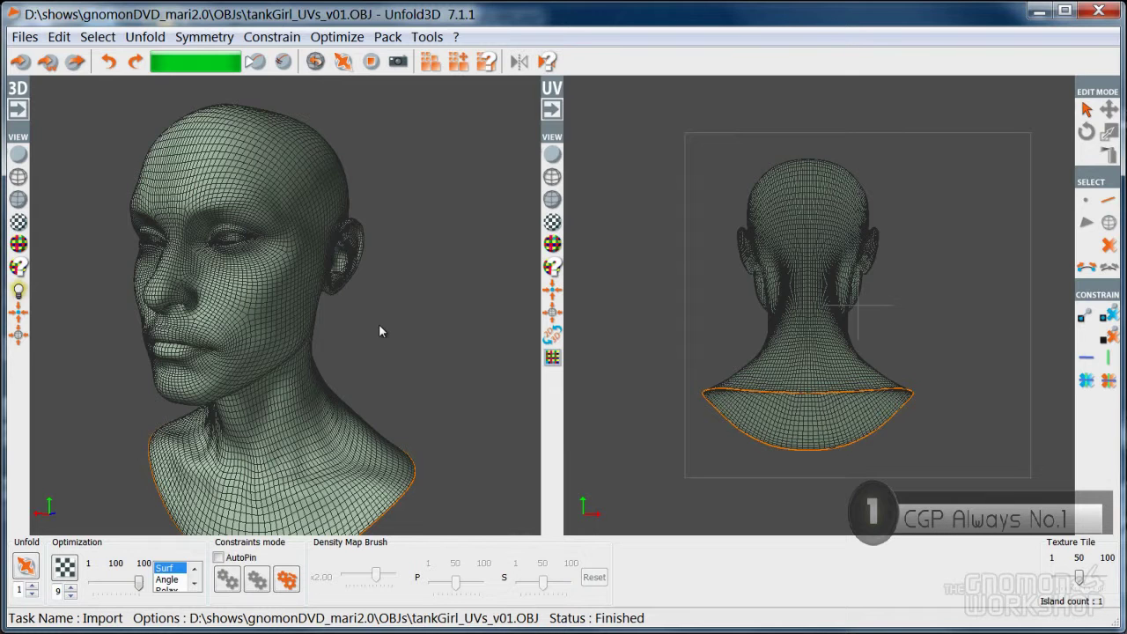
pyautogui.keyDown('alt'); pyautogui.moveTo(360, 315); pyautogui.dragTo(407, 314); pyautogui.keyUp('alt')
pyautogui.keyDown('alt'); pyautogui.moveTo(407, 314); pyautogui.dragTo(431, 338, button='right'); pyautogui.keyUp('alt')
pyautogui.keyDown('alt'); pyautogui.moveTo(430, 337); pyautogui.dragTo(444, 340, button='middle'); pyautogui.keyUp('alt')
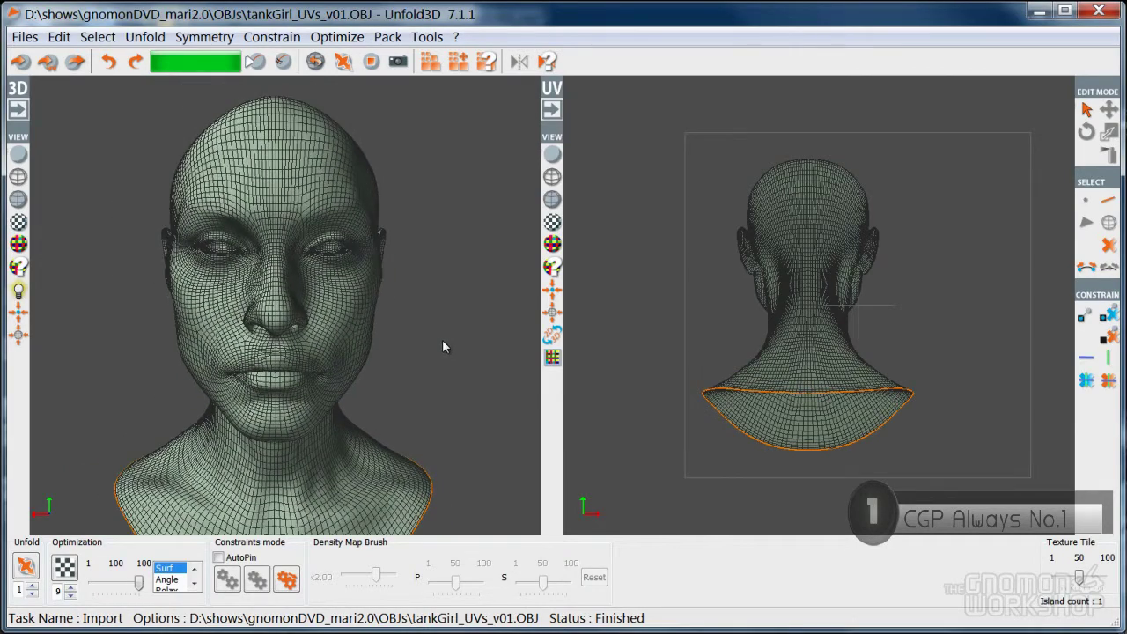
pyautogui.keyDown('alt'); pyautogui.moveTo(441, 338); pyautogui.dragTo(343, 343); pyautogui.keyUp('alt')
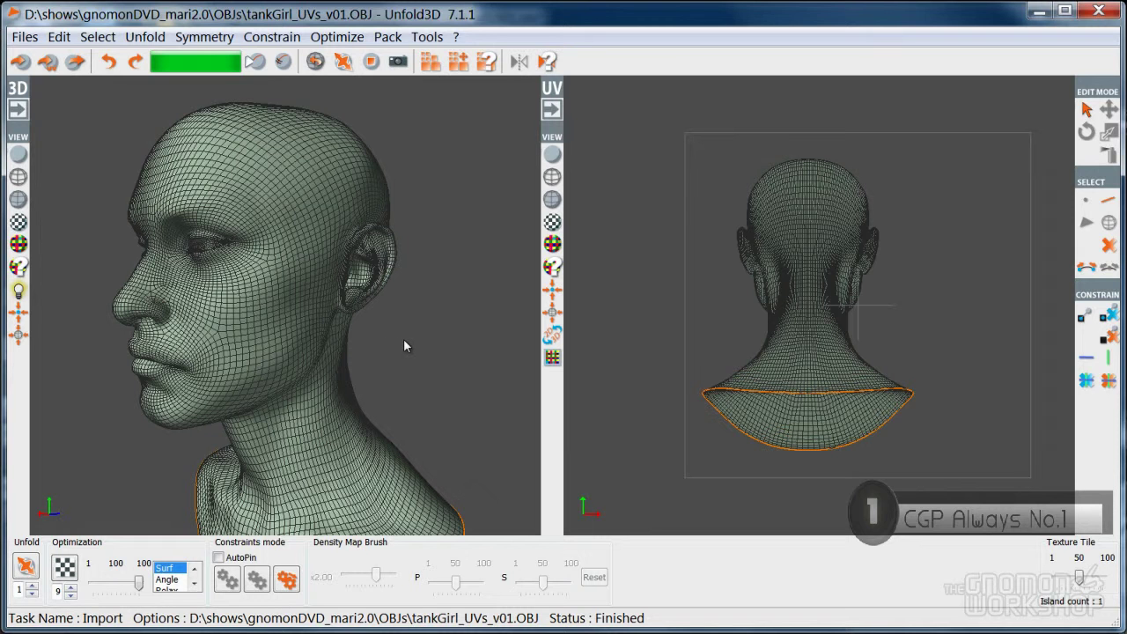
pyautogui.moveTo(432, 346); pyautogui.dragTo(390, 344, button='middle')
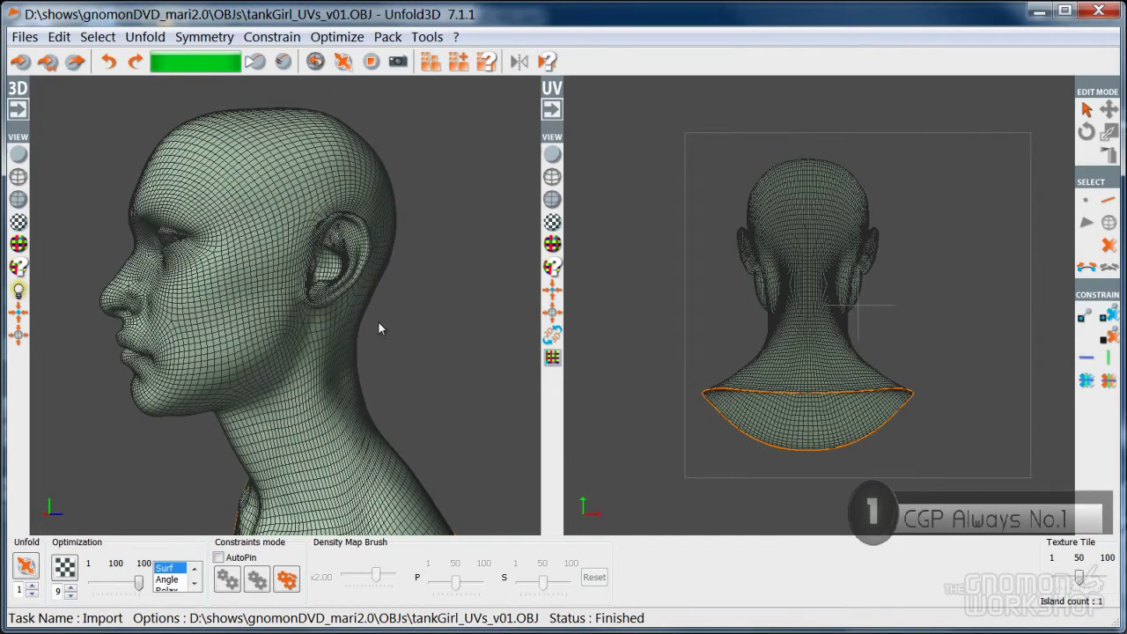
# - Switch to island selection, select the whole bust as one island, and clear the selection
pyautogui.rightClick(384, 320)
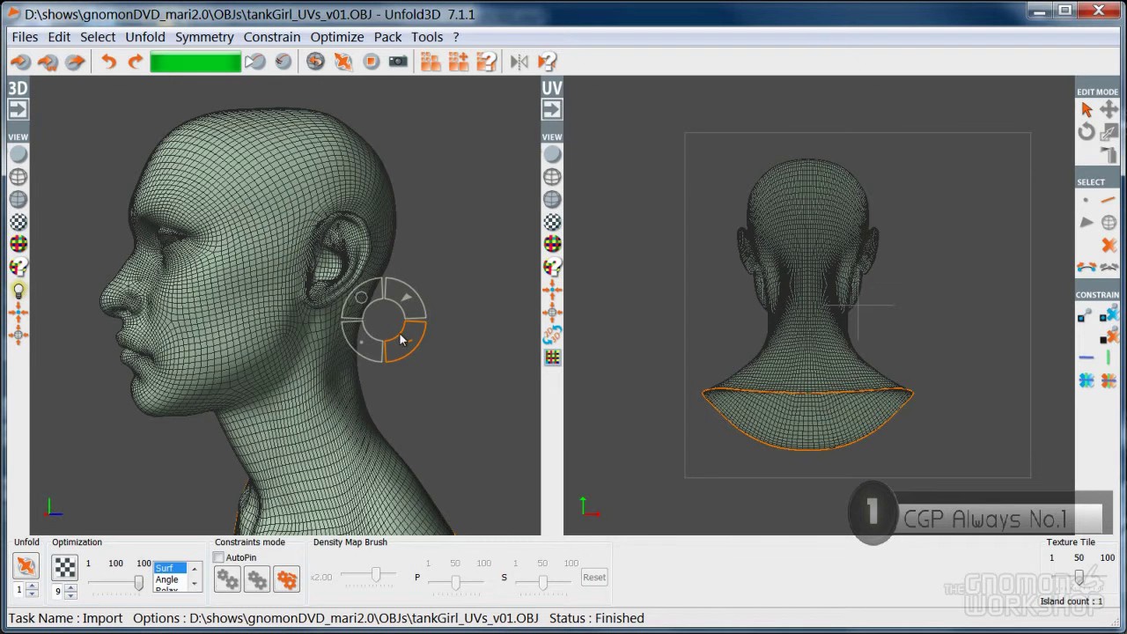
pyautogui.click(363, 301)
pyautogui.click(324, 348)
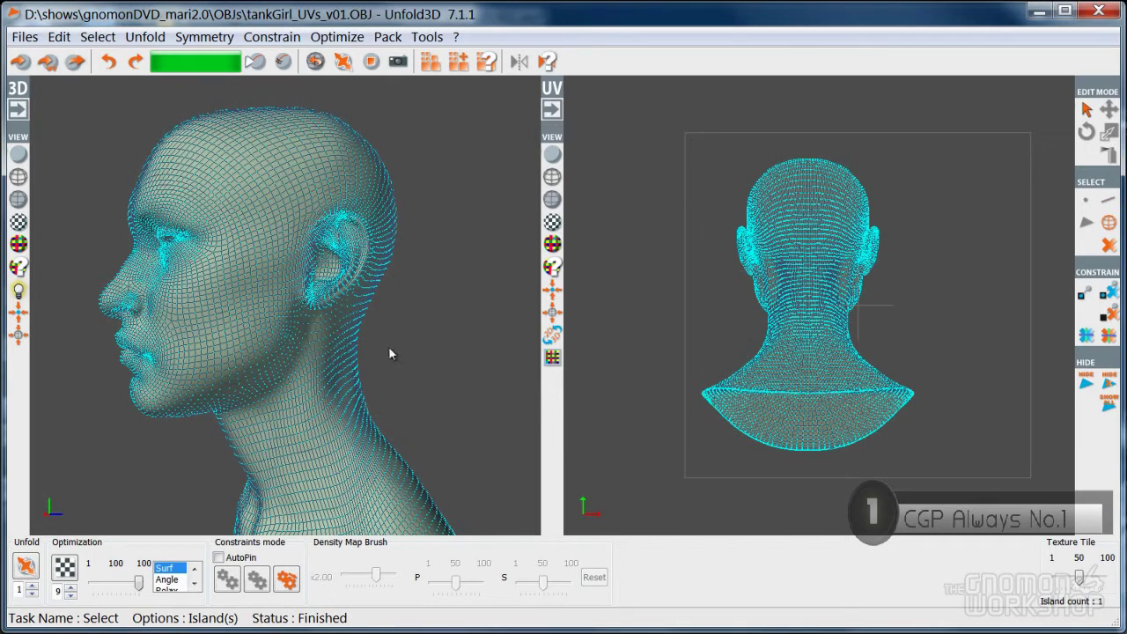
pyautogui.moveTo(384, 408); pyautogui.dragTo(431, 384, button='middle')
pyautogui.click(429, 373)
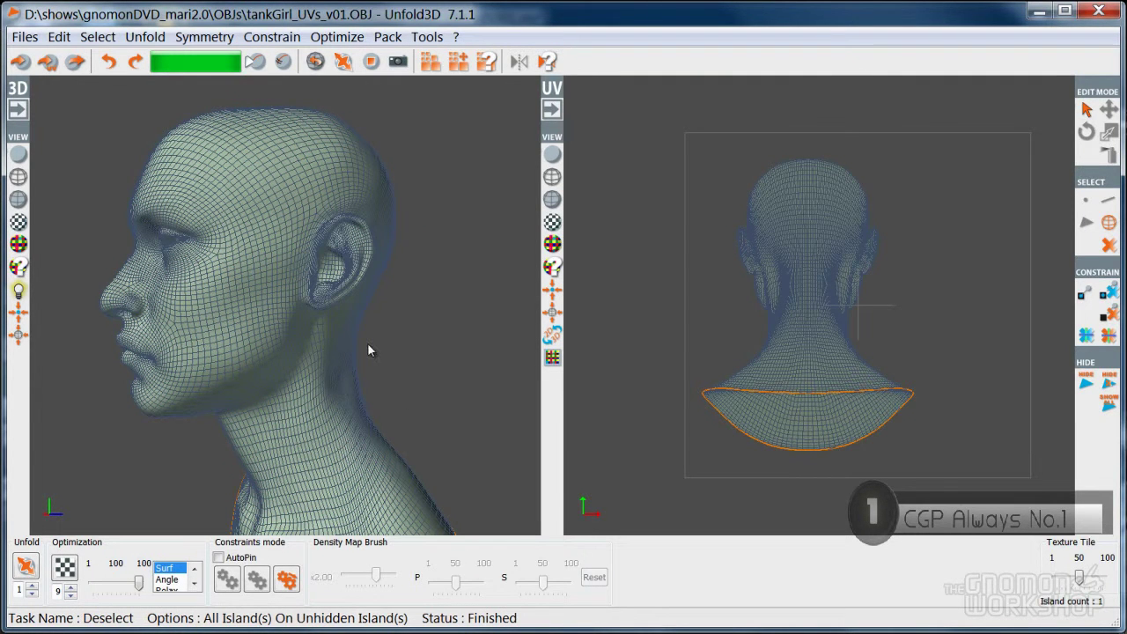
# - Switch to edge selection and set the edge tool to pick edge loops, with the side of the neck in view
pyautogui.moveTo(367, 342); pyautogui.dragTo(379, 365, button='right')
pyautogui.scroll(5, 390, 369)
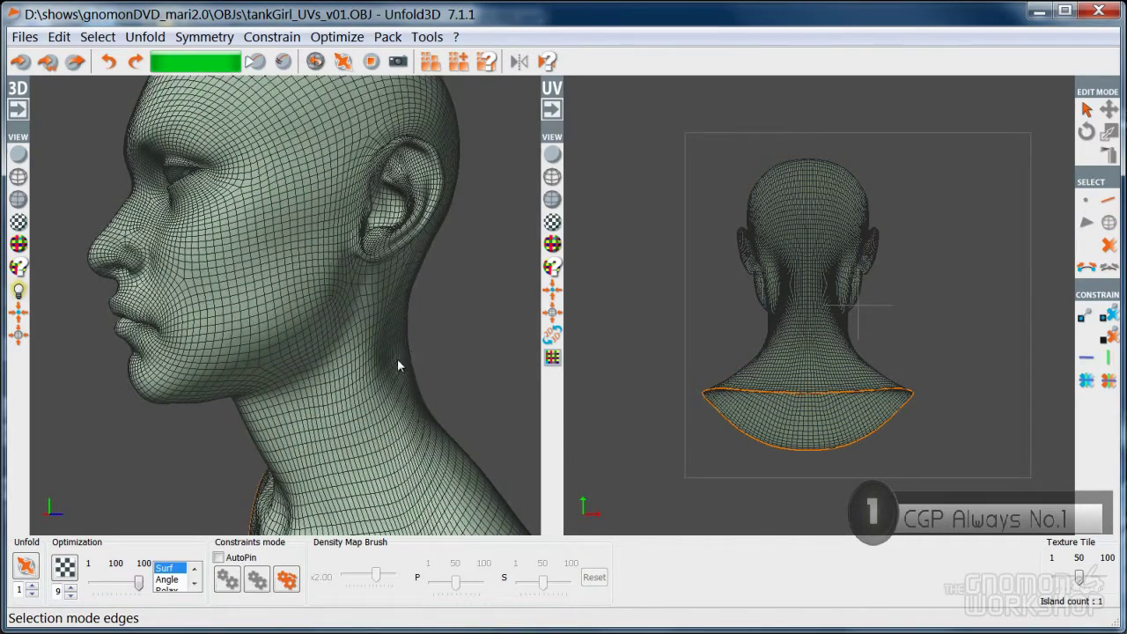
pyautogui.moveTo(388, 367); pyautogui.dragTo(355, 362, button='middle')
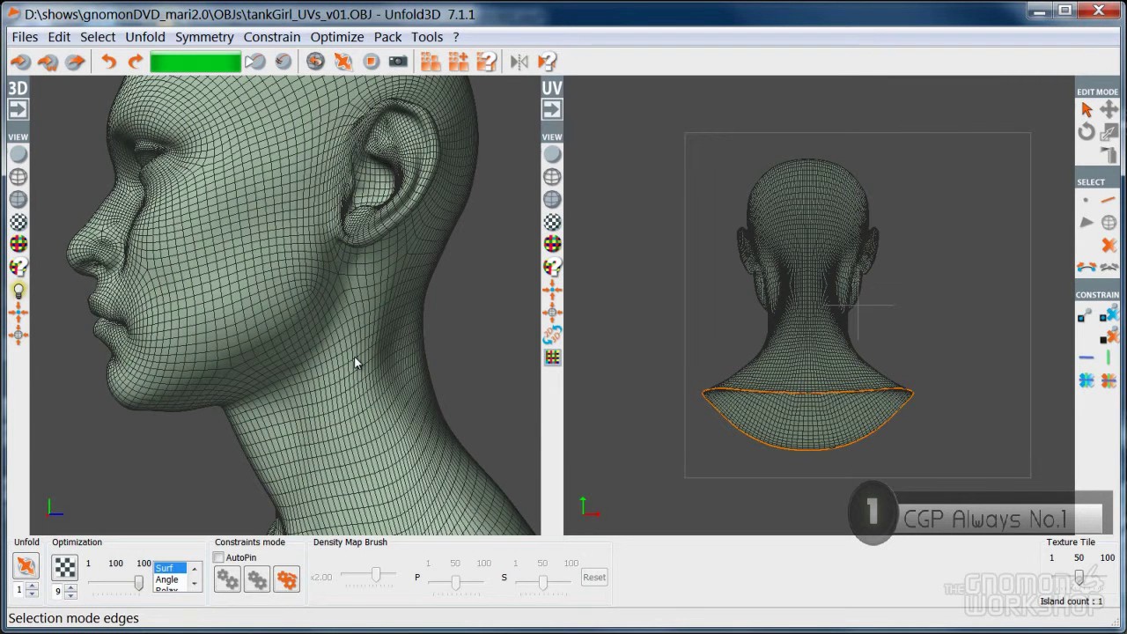
pyautogui.press('shift')
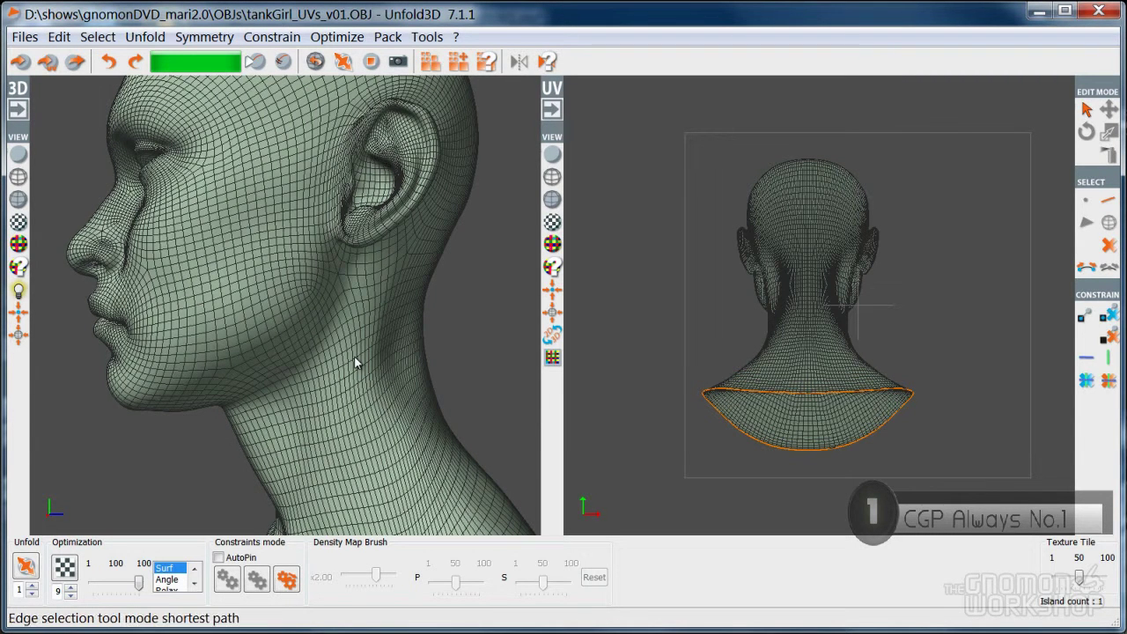
pyautogui.press('l')
# - Try selecting an edge loop around the neck below the jaw, and clear the edge selection
pyautogui.click(329, 334)
pyautogui.click(340, 372)
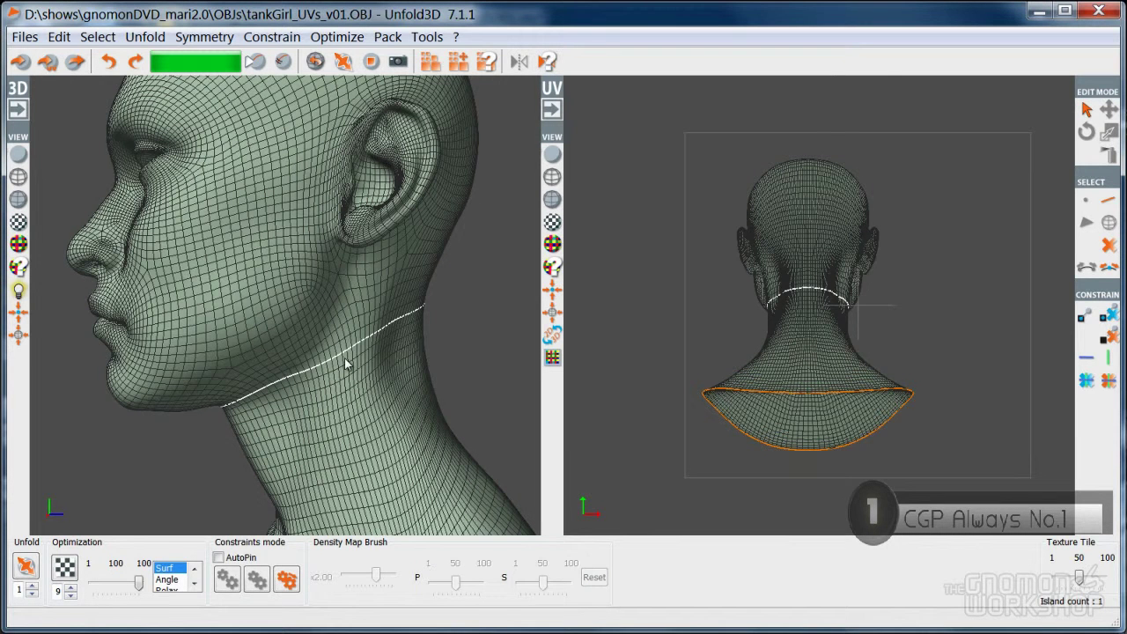
pyautogui.hotkey('ctrl', 'd')
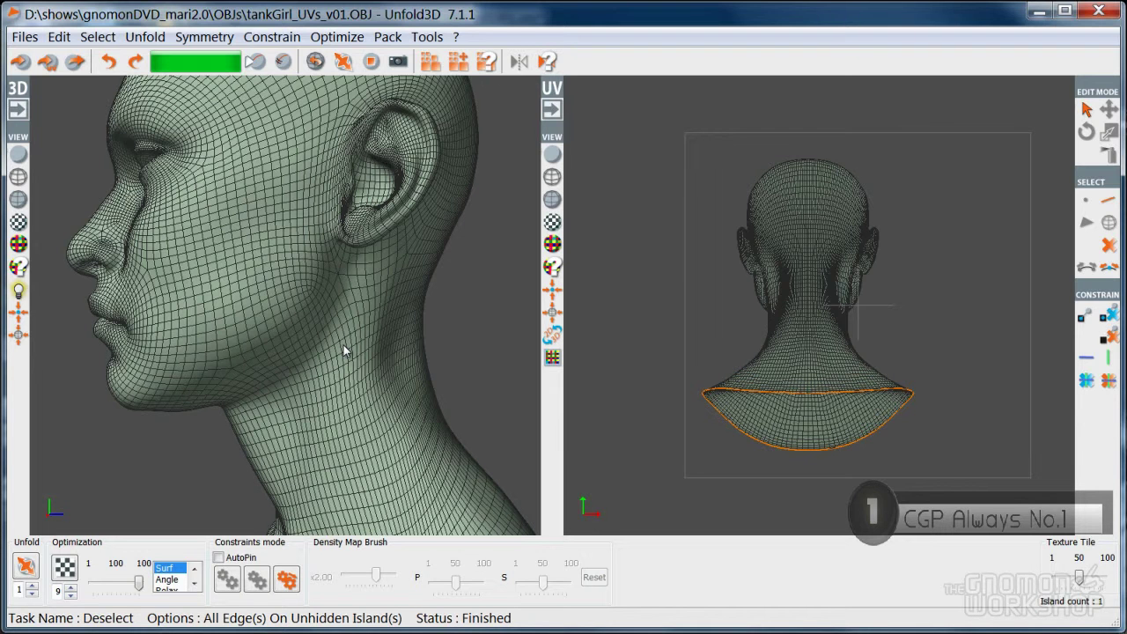
# - Select the edge loop running under the jaw and around the back of the neck, and cut the mesh along it
pyautogui.doubleClick(335, 330)
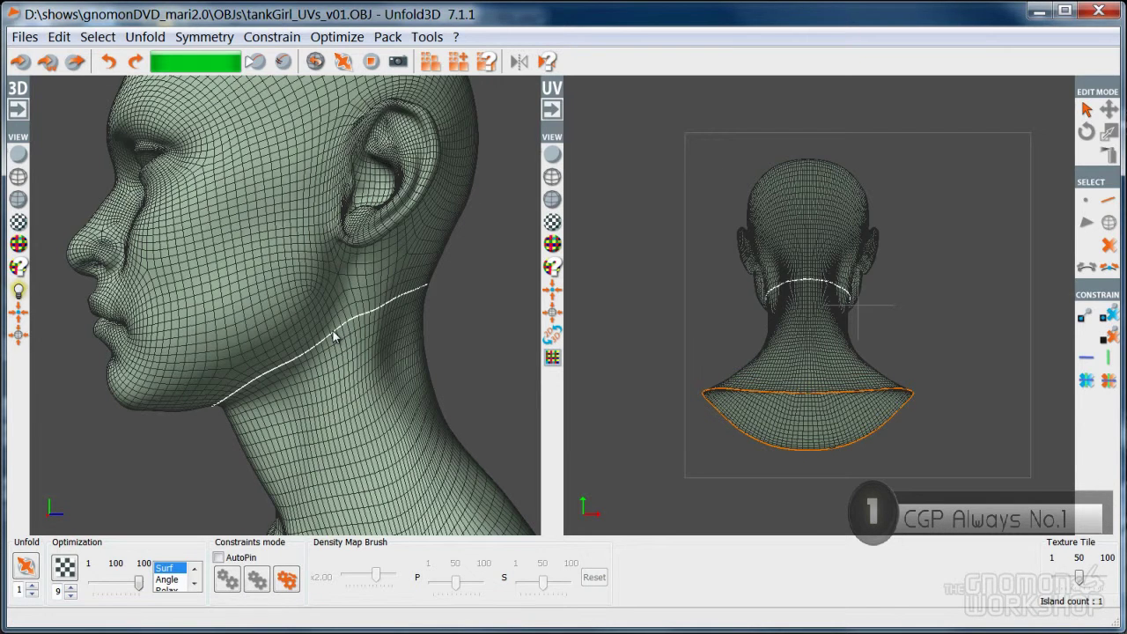
pyautogui.doubleClick(337, 340)
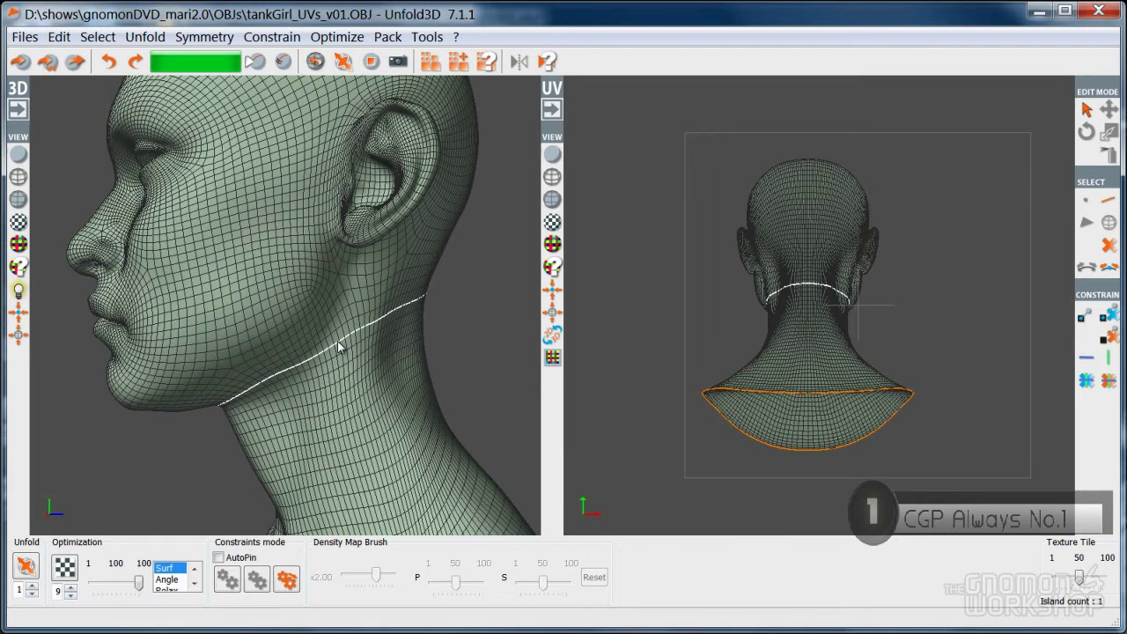
pyautogui.press('c')
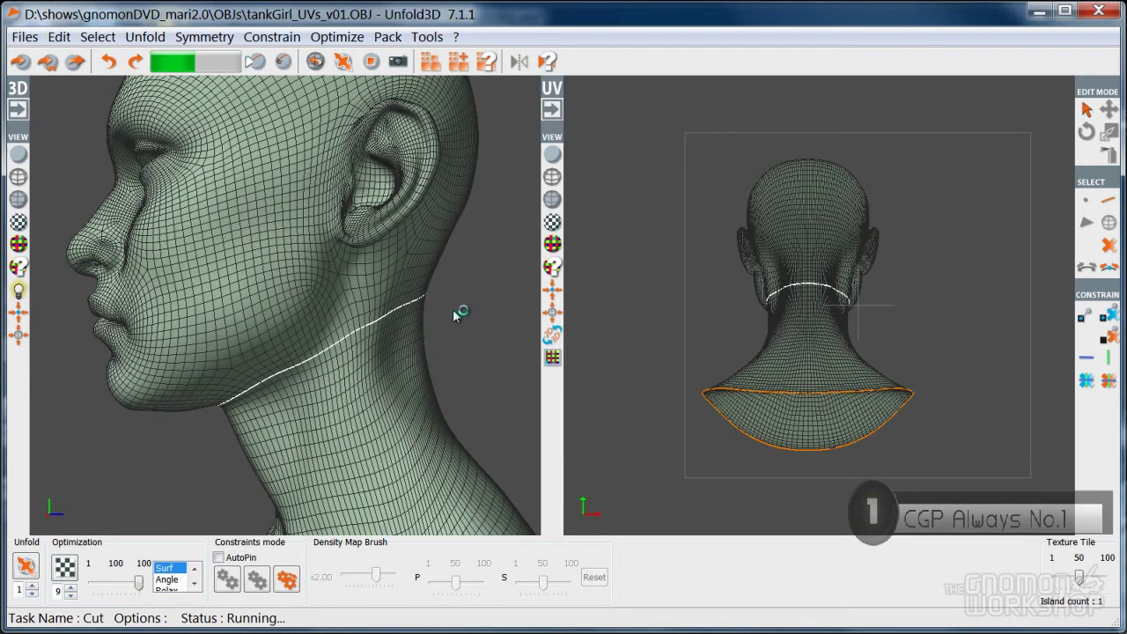
pyautogui.click(452, 309)
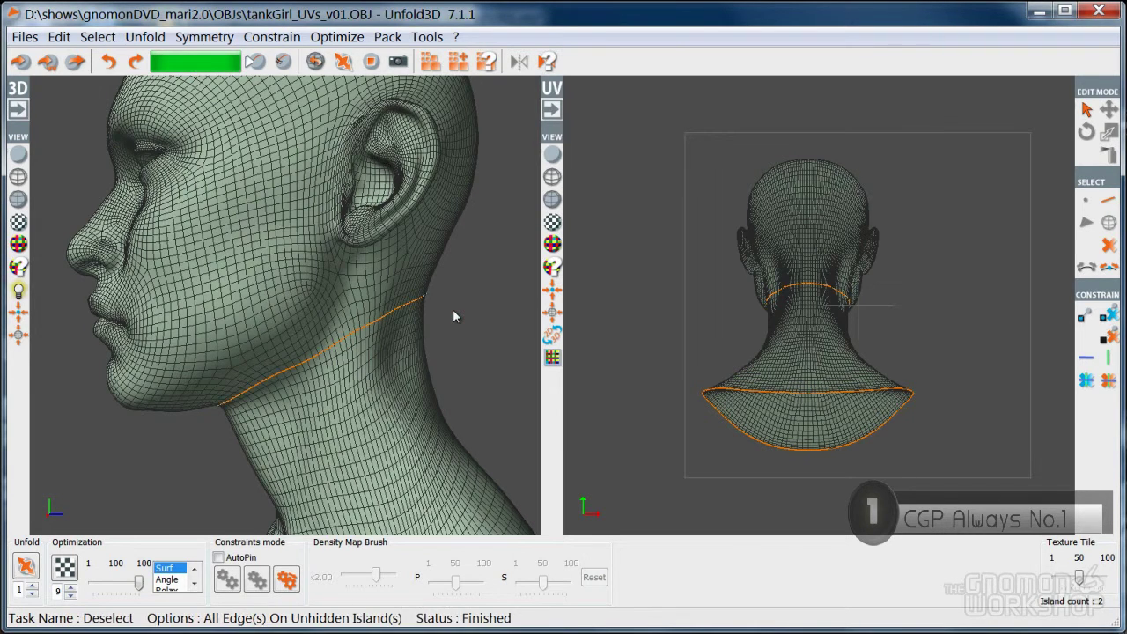
# - Select the vertical centre edge line down the back of the neck, from the neck seam to the bust's lower border, and cut it
pyautogui.moveTo(328, 350); pyautogui.dragTo(202, 347, button='middle')
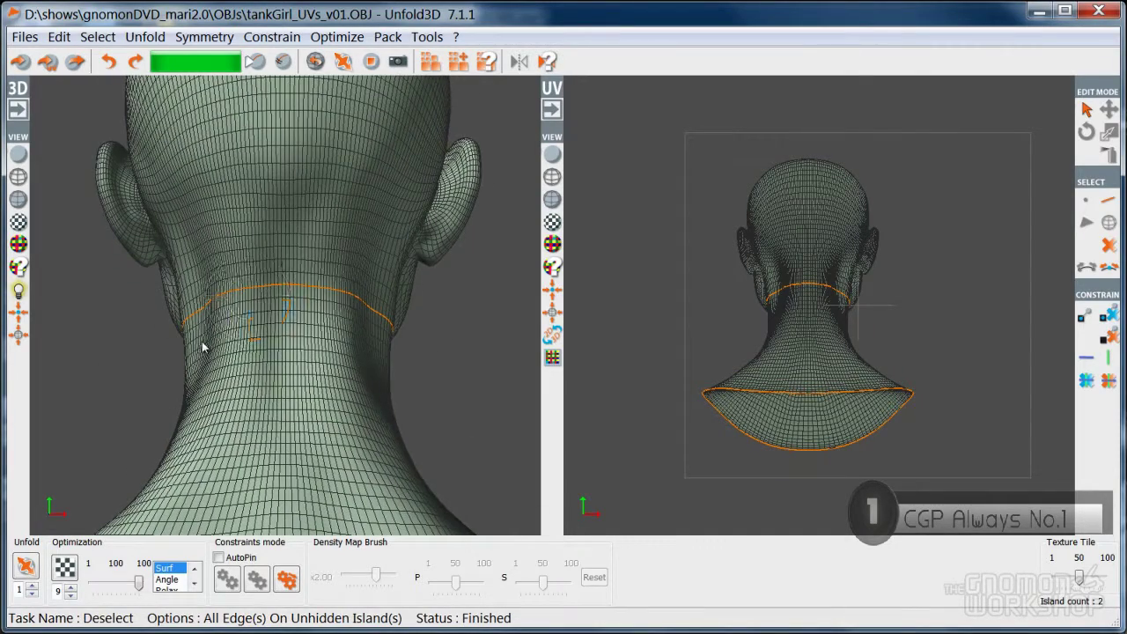
pyautogui.doubleClick(282, 296)
pyautogui.doubleClick(341, 308)
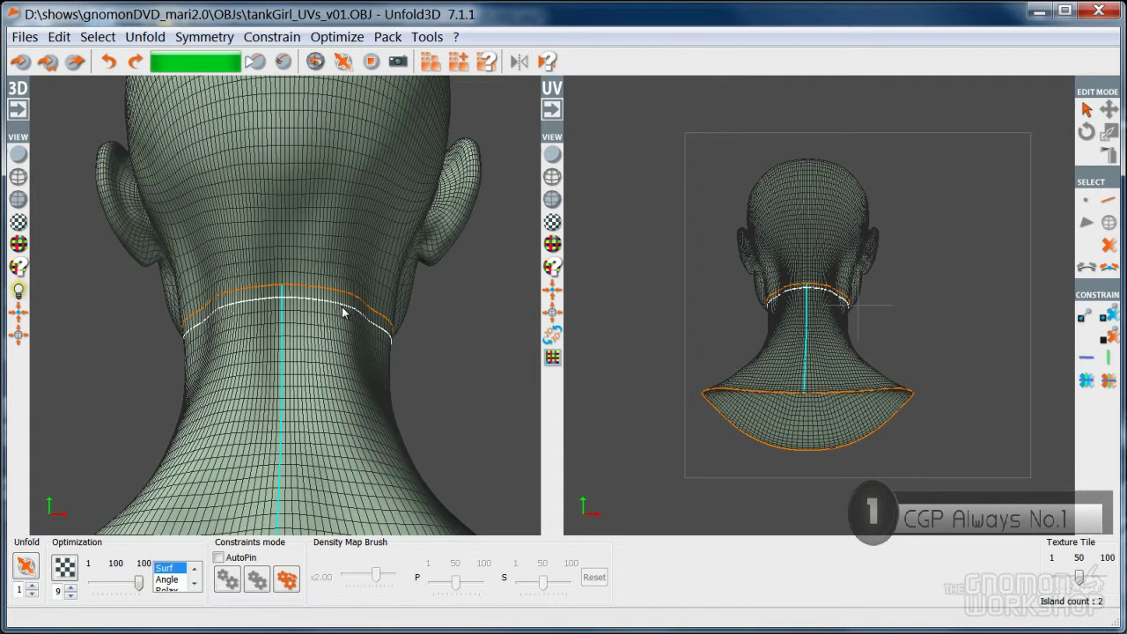
pyautogui.press('c')
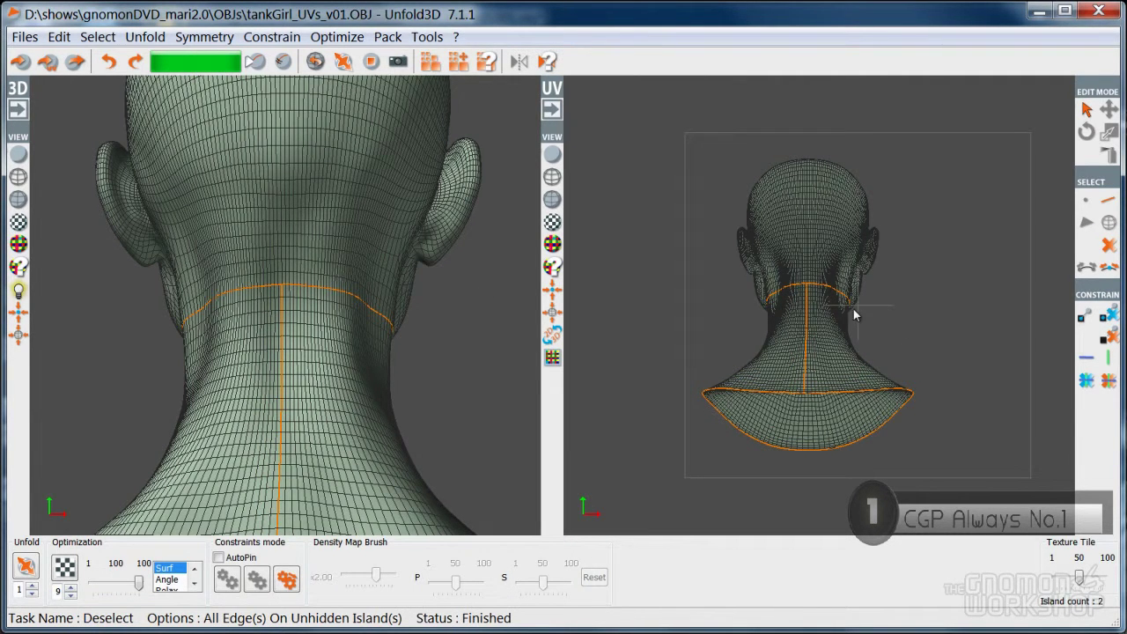
# - Select the neck and bust island and unfold only that island
pyautogui.moveTo(912, 336); pyautogui.dragTo(856, 308, button='middle')
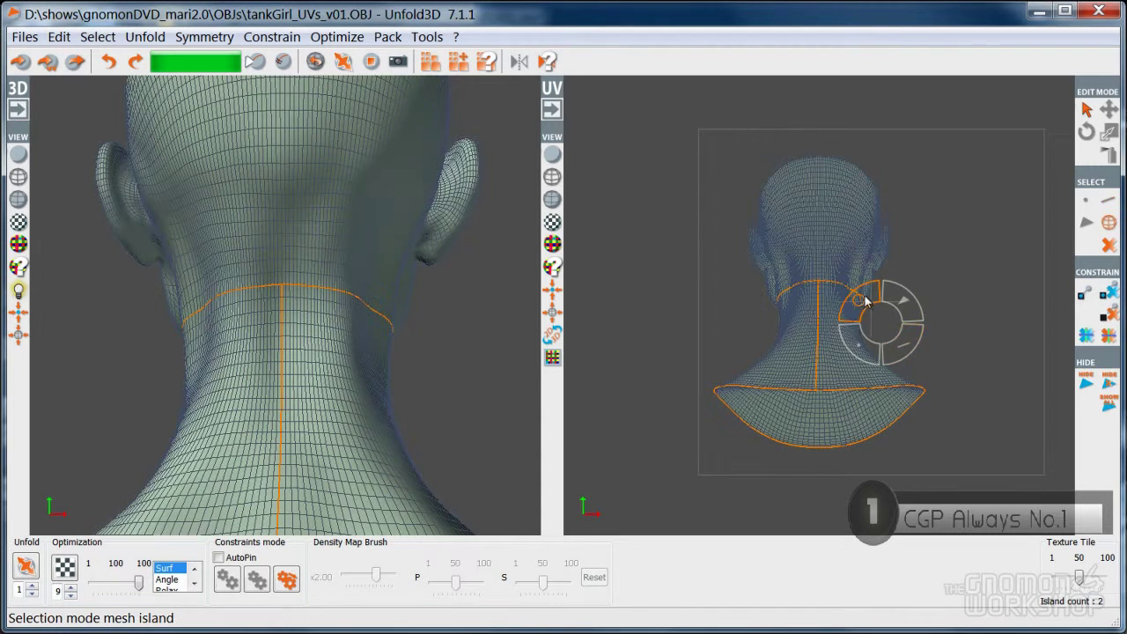
pyautogui.click(835, 347)
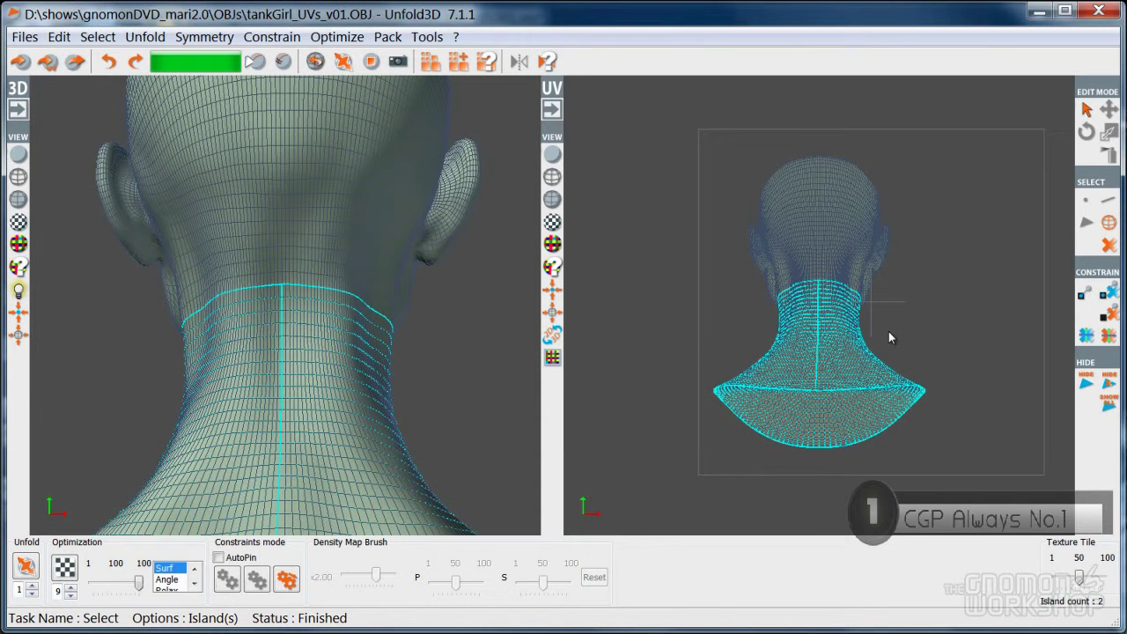
pyautogui.press('u')
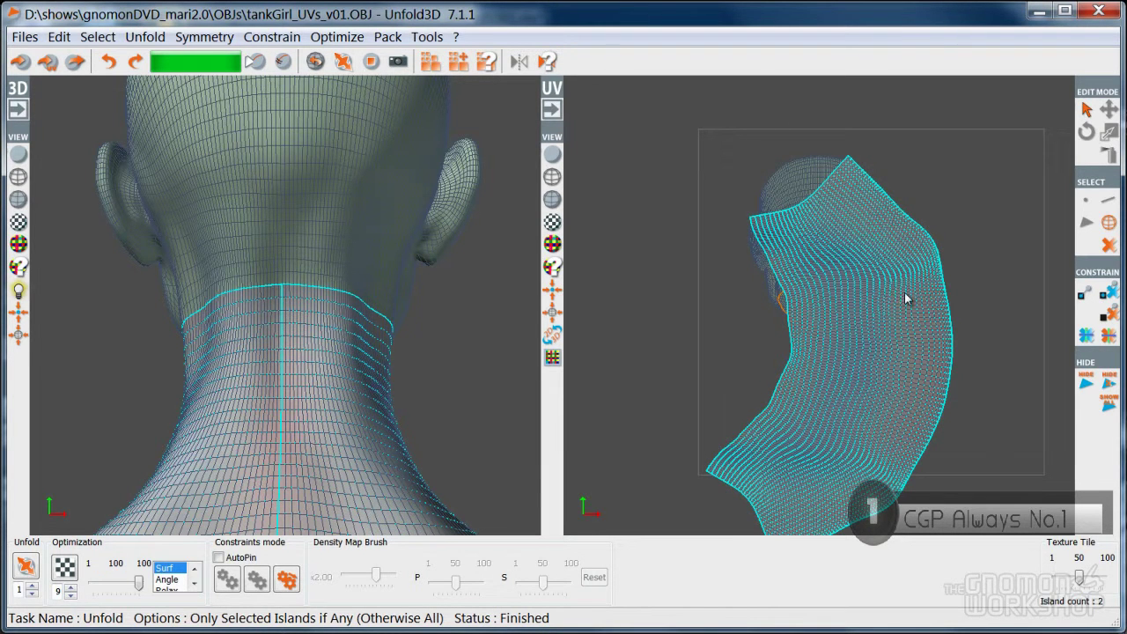
pyautogui.scroll(-3, 904, 292)
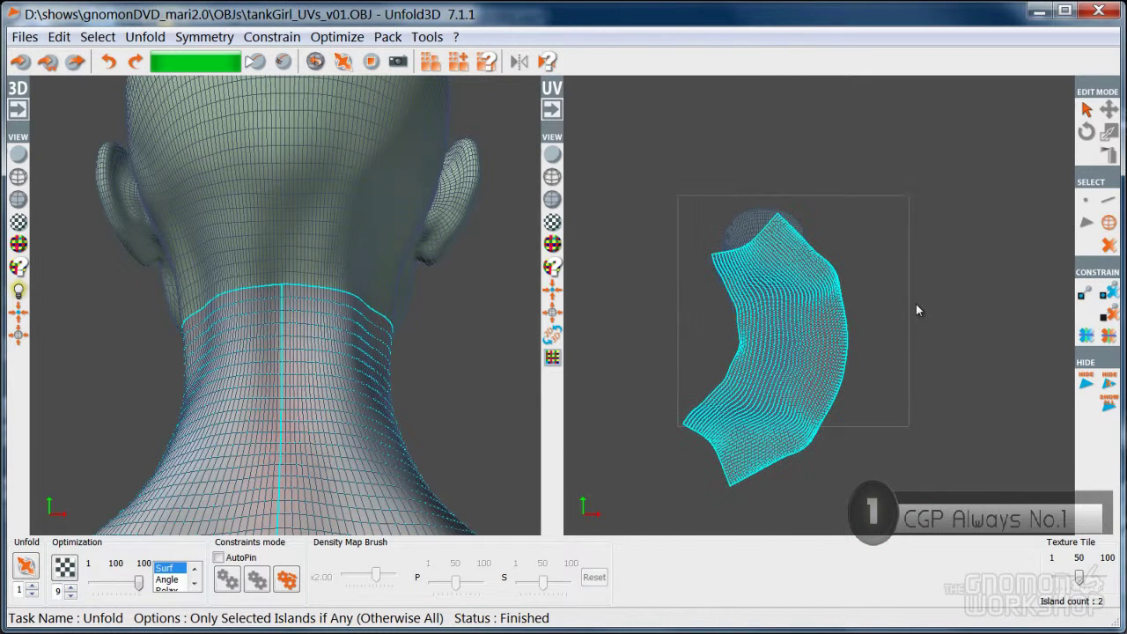
# - Rotate the neck shell about 80° so it lies level, move it above the head in the UV layout, and deselect it
pyautogui.click(817, 337)
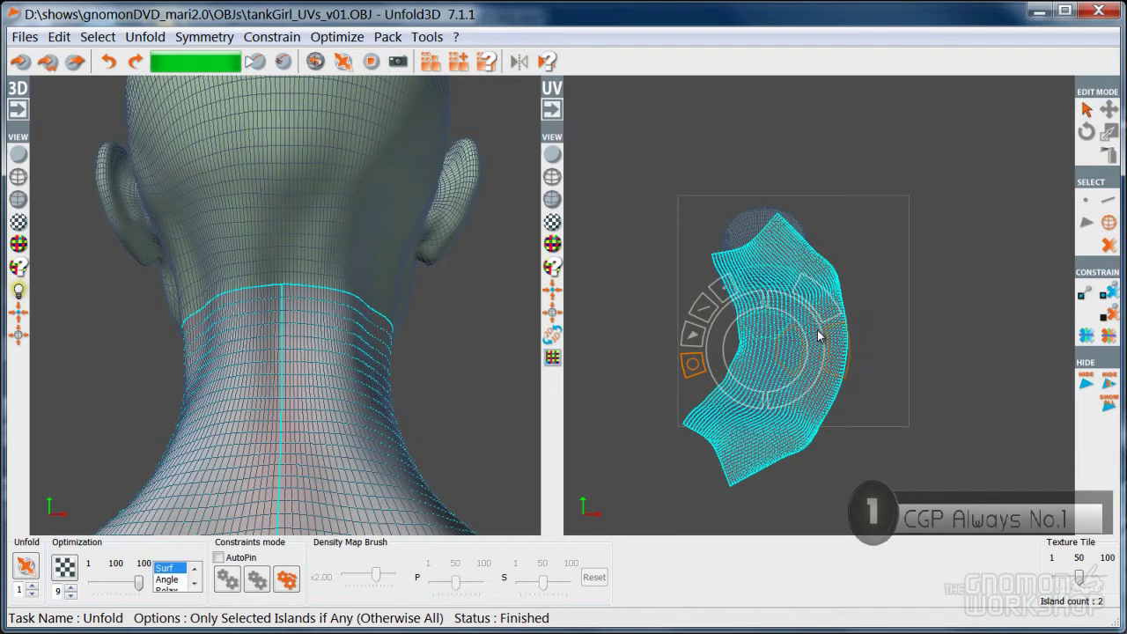
pyautogui.click(775, 302)
pyautogui.moveTo(774, 302); pyautogui.dragTo(812, 354)
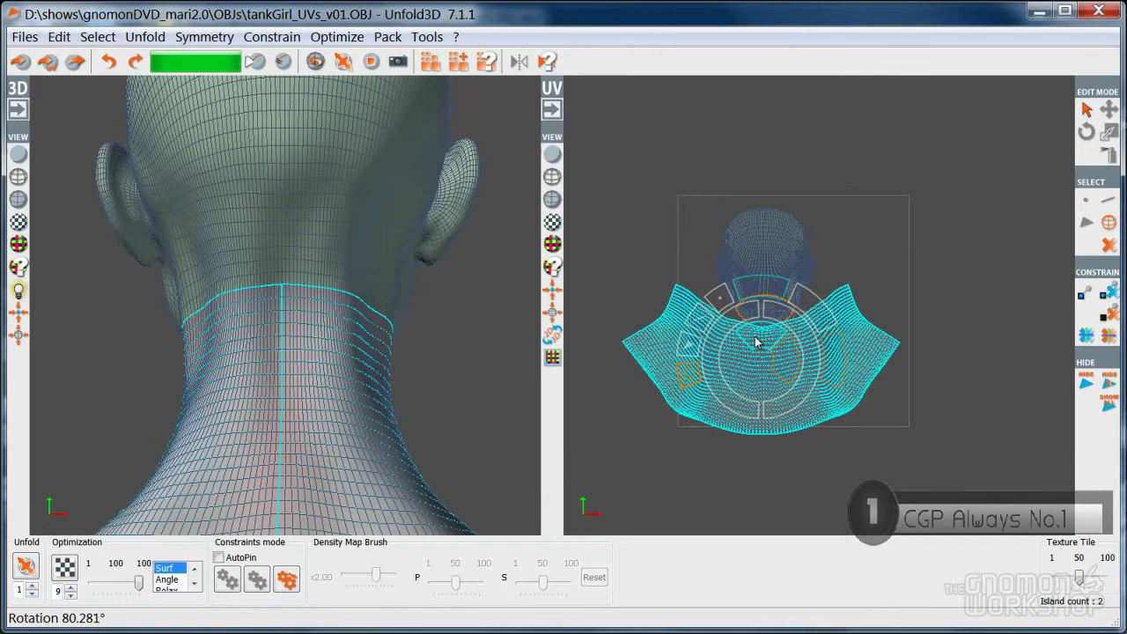
pyautogui.moveTo(757, 343); pyautogui.dragTo(774, 438)
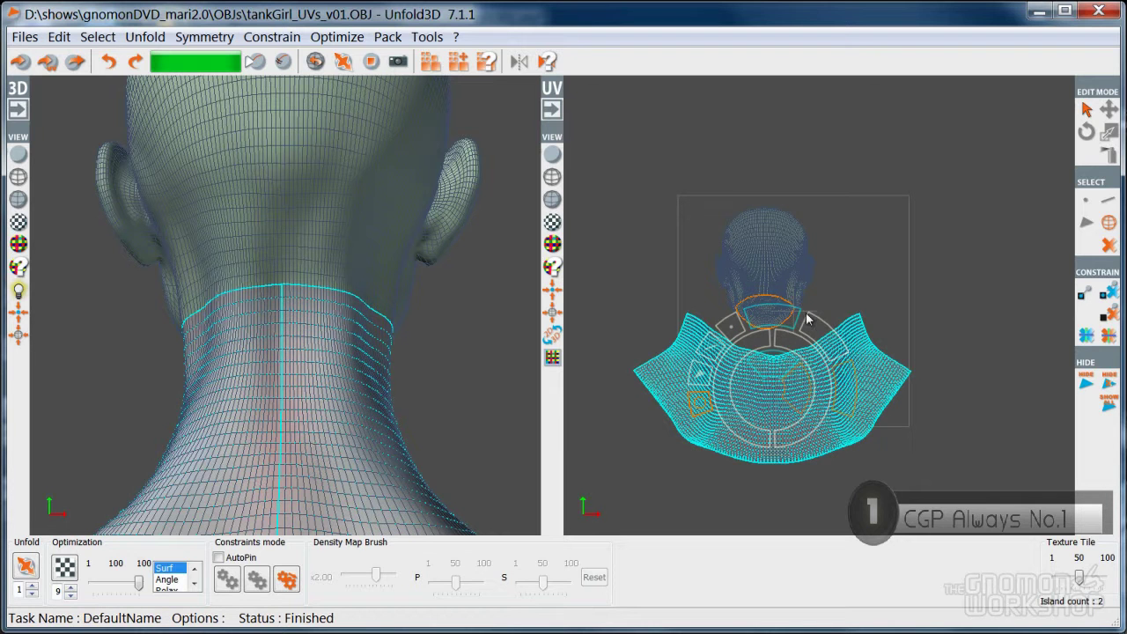
pyautogui.moveTo(771, 390); pyautogui.dragTo(791, 113)
pyautogui.click(872, 255)
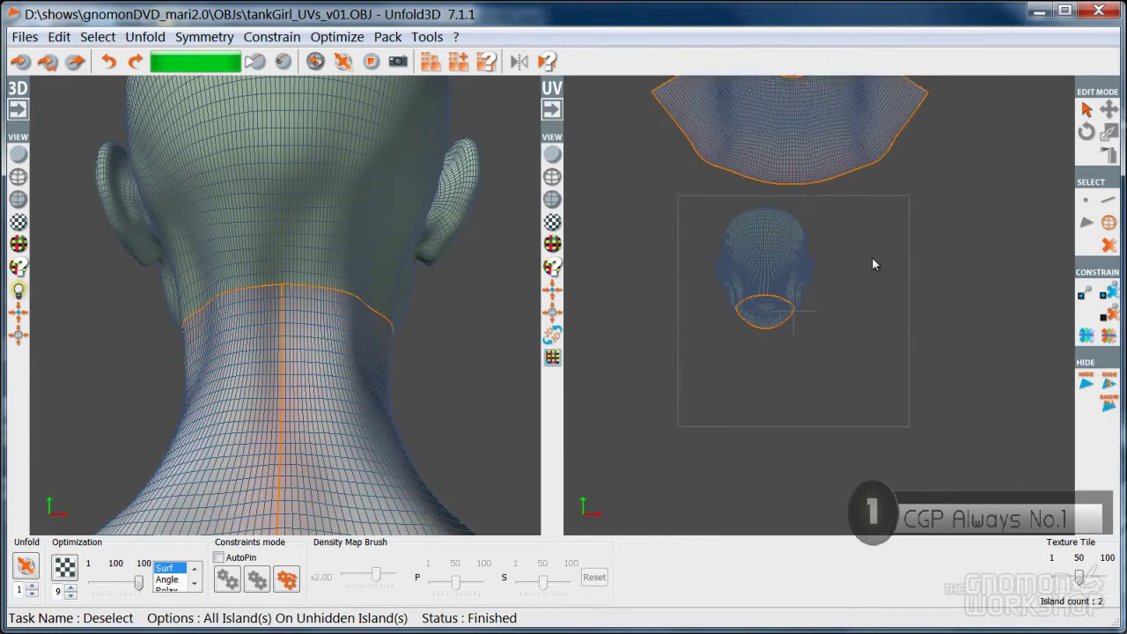
pyautogui.moveTo(873, 255); pyautogui.dragTo(885, 304, button='middle')
# - Switch to edge selection with the model's left ear in close view
pyautogui.moveTo(437, 311); pyautogui.dragTo(309, 326, button='middle')
pyautogui.press('space')
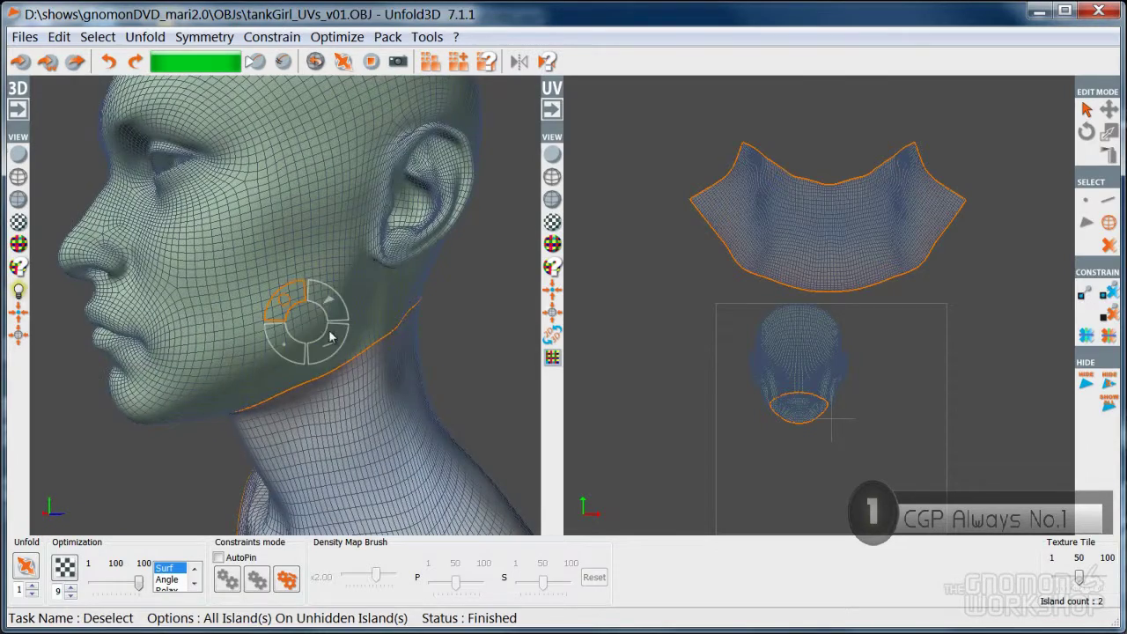
pyautogui.scroll(5, 396, 241)
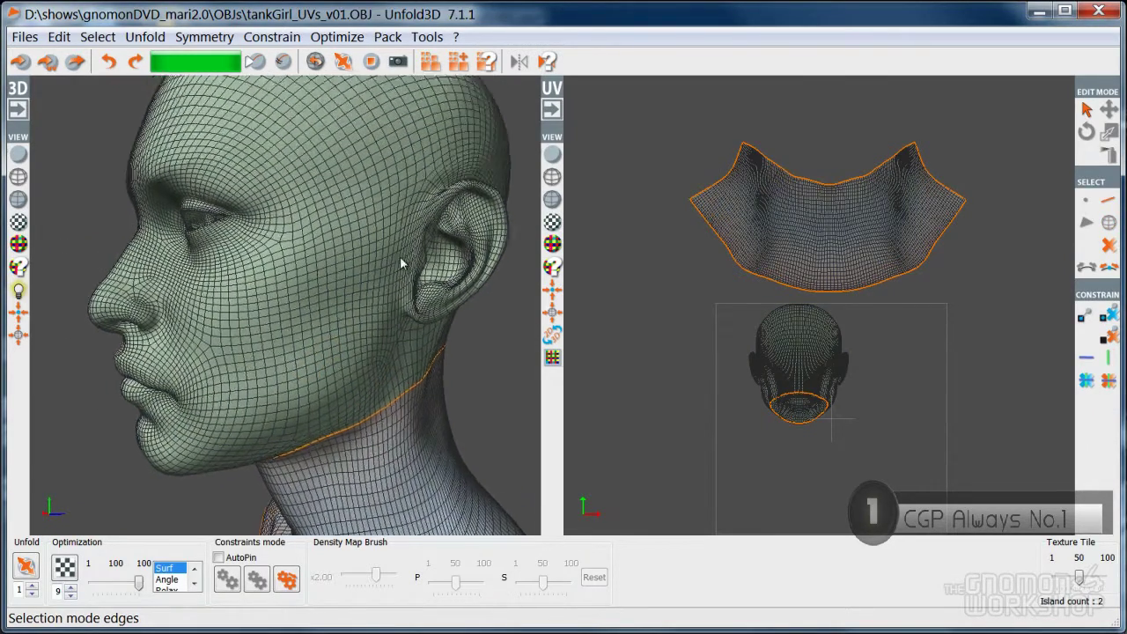
pyautogui.scroll(1, 359, 283)
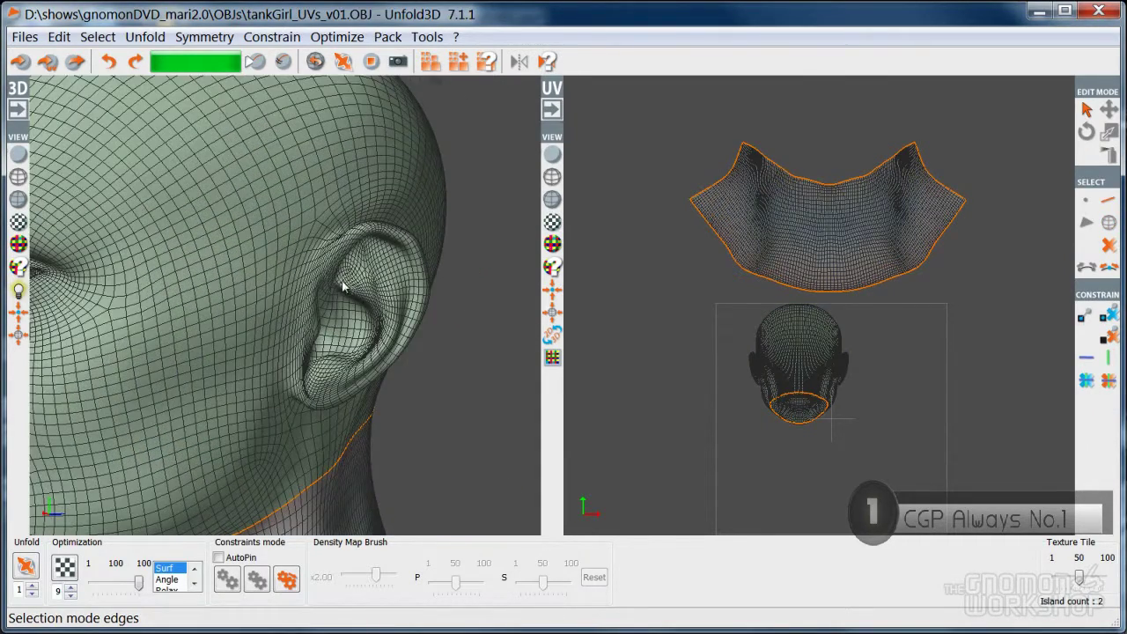
pyautogui.scroll(3, 339, 293)
pyautogui.scroll(-3, 345, 291)
pyautogui.press('space')
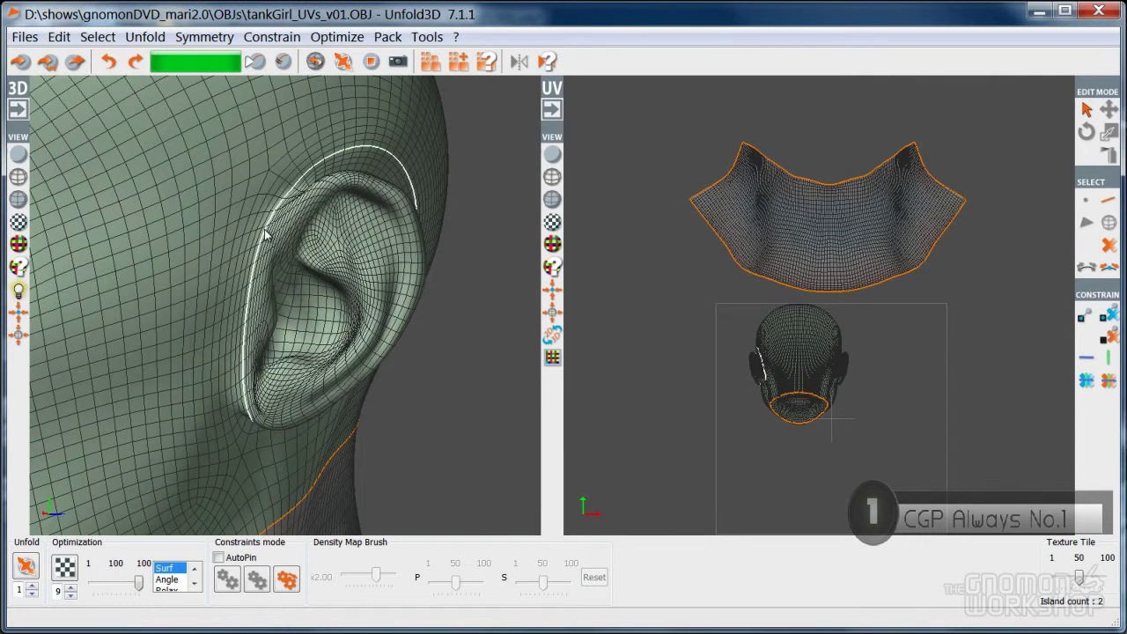
# - Try selecting an edge loop around the base of the left ear, and clear the edge selection
pyautogui.click(266, 234)
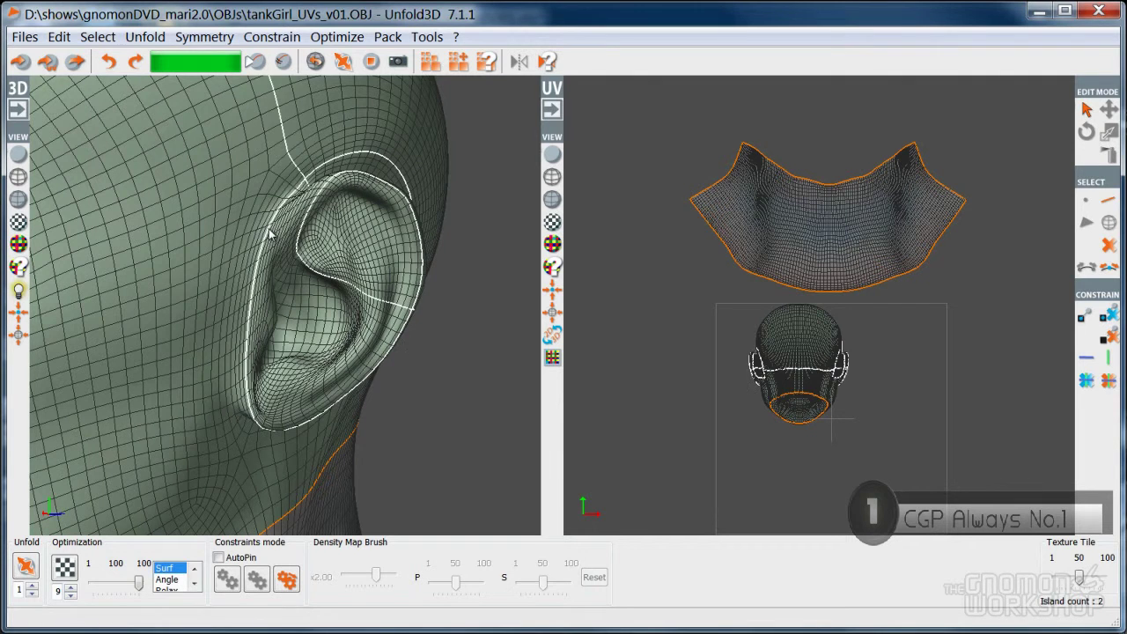
pyautogui.click(268, 234)
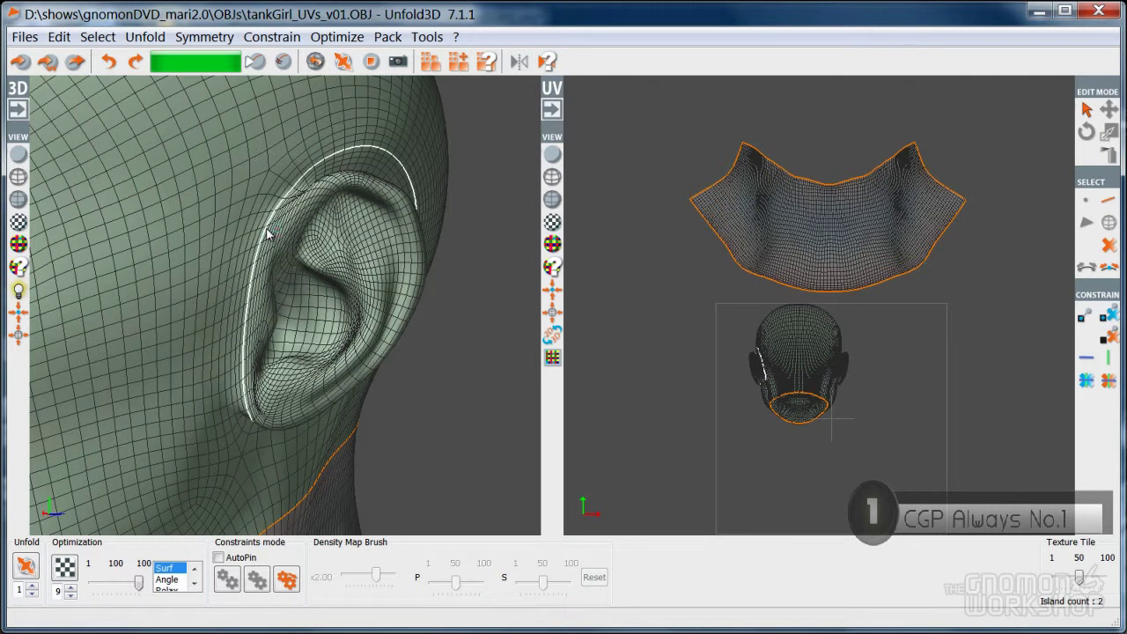
pyautogui.click(278, 231)
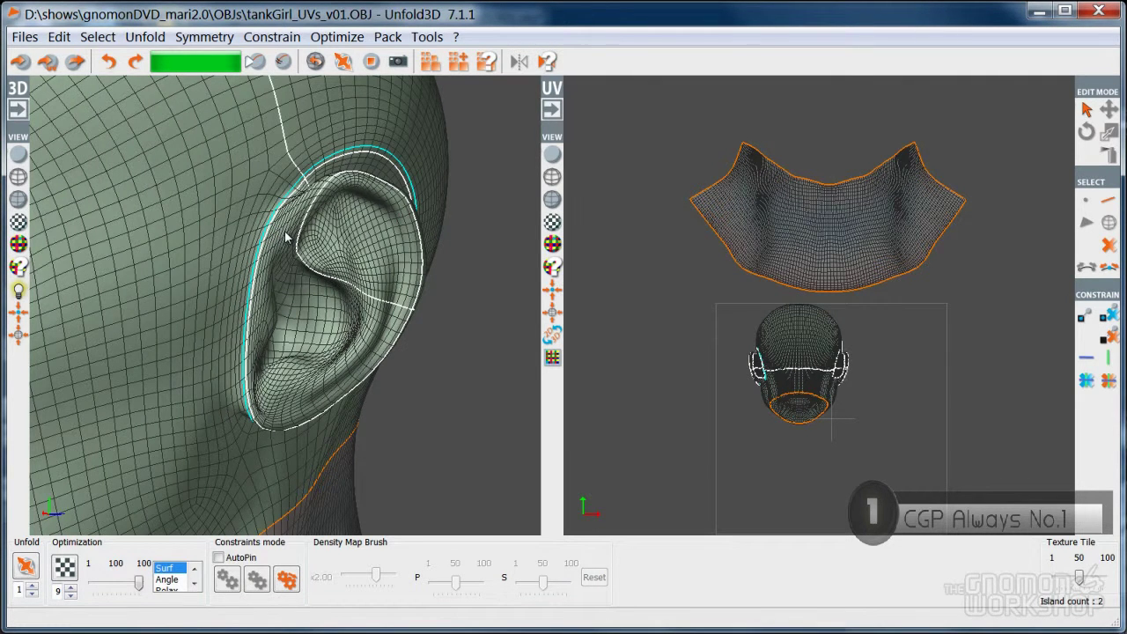
pyautogui.press('f')
pyautogui.keyDown('alt'); pyautogui.moveTo(313, 273); pyautogui.dragTo(250, 299); pyautogui.keyUp('alt')
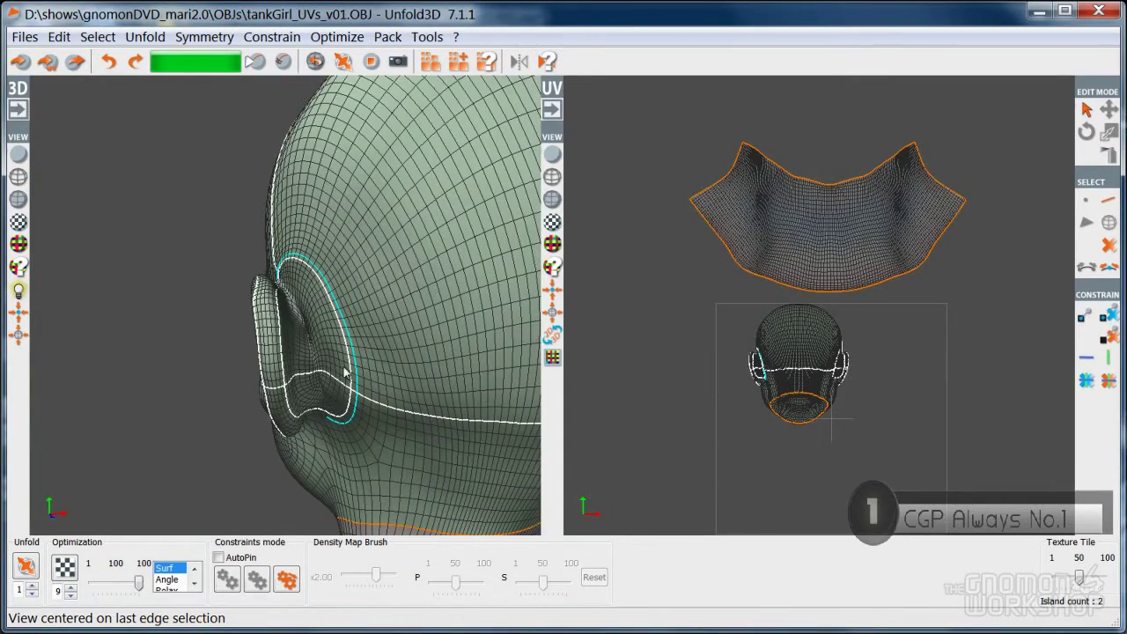
pyautogui.press('d')
pyautogui.doubleClick(334, 302)
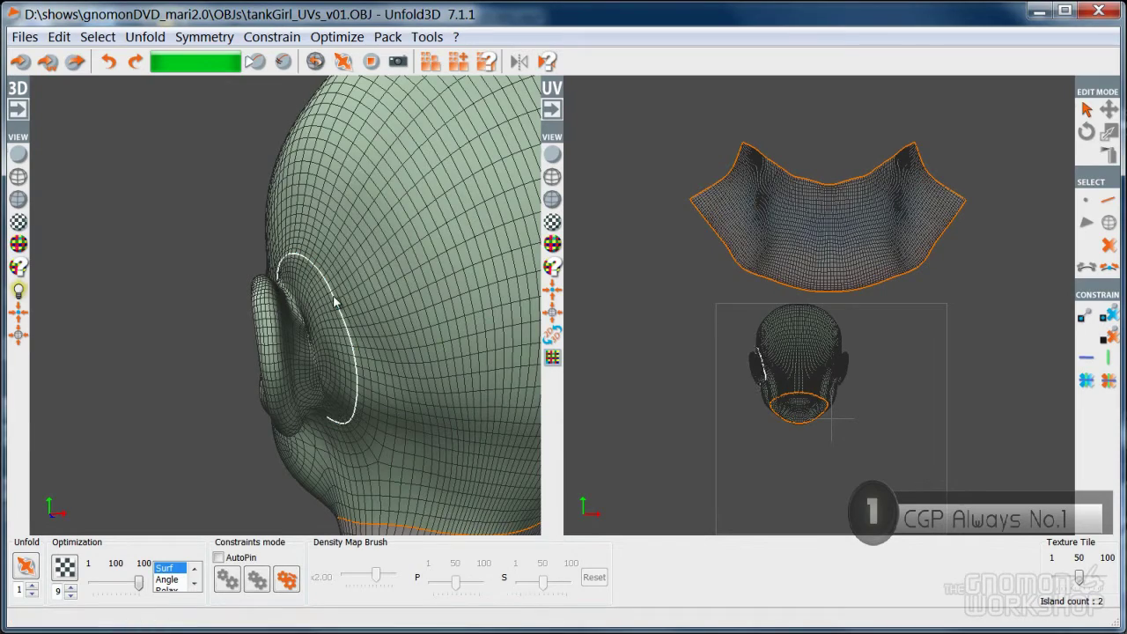
pyautogui.keyDown('alt'); pyautogui.moveTo(276, 378); pyautogui.dragTo(320, 358); pyautogui.keyUp('alt')
pyautogui.press('d')
pyautogui.scroll(2, 285, 351)
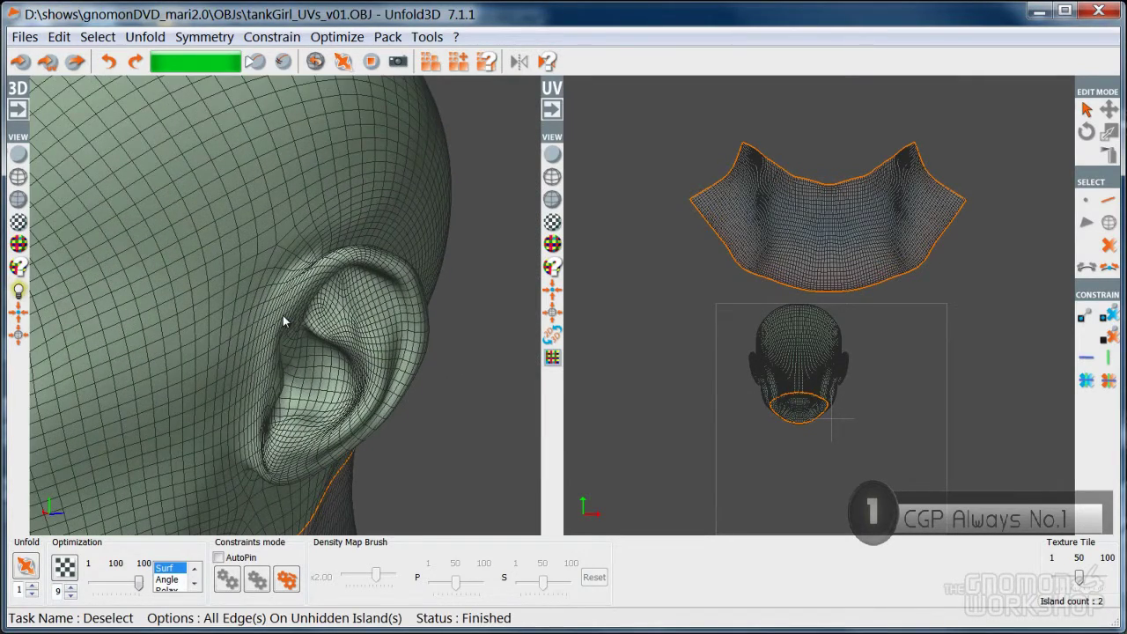
# - Set the edge tool to shortest path and select the edges along the front of the left ear, from its upper attachment to the lobe
pyautogui.press('e')
pyautogui.scroll(1, 285, 306)
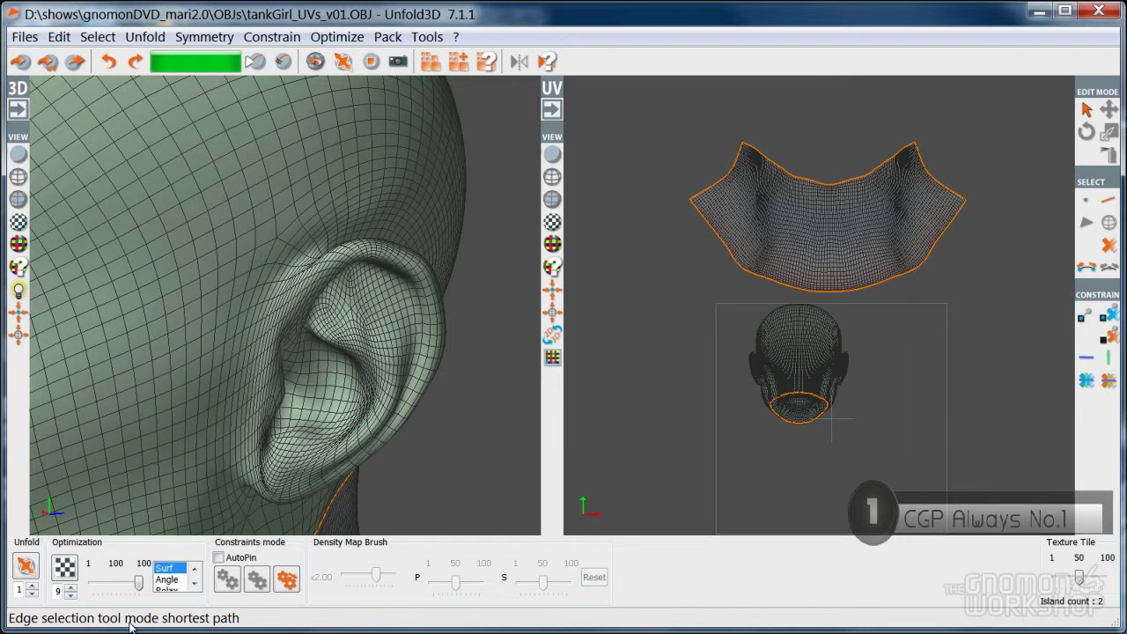
pyautogui.keyDown('alt'); pyautogui.moveTo(355, 388); pyautogui.dragTo(383, 388); pyautogui.keyUp('alt')
pyautogui.click(355, 267)
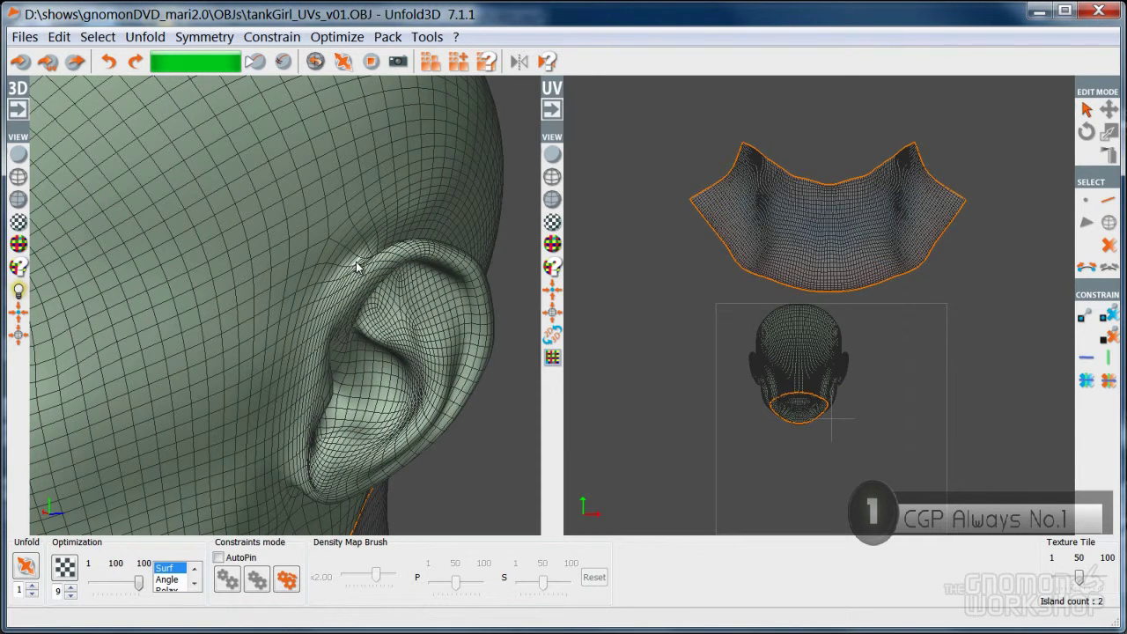
pyautogui.moveTo(357, 264)
pyautogui.mouseDown()
pyautogui.moveTo(299, 489)
pyautogui.moveTo(295, 482)
pyautogui.mouseUp()
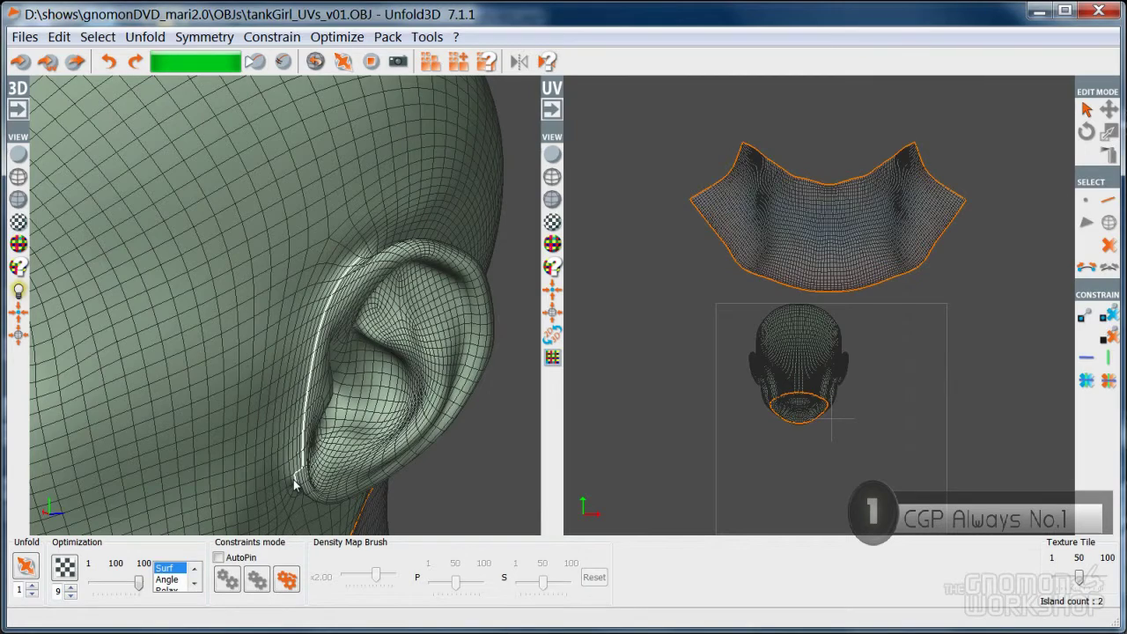
pyautogui.click(295, 481)
# - Extend the edge path under the earlobe and up to the lower back of the left ear's base
pyautogui.moveTo(345, 467); pyautogui.dragTo(195, 295, button='middle')
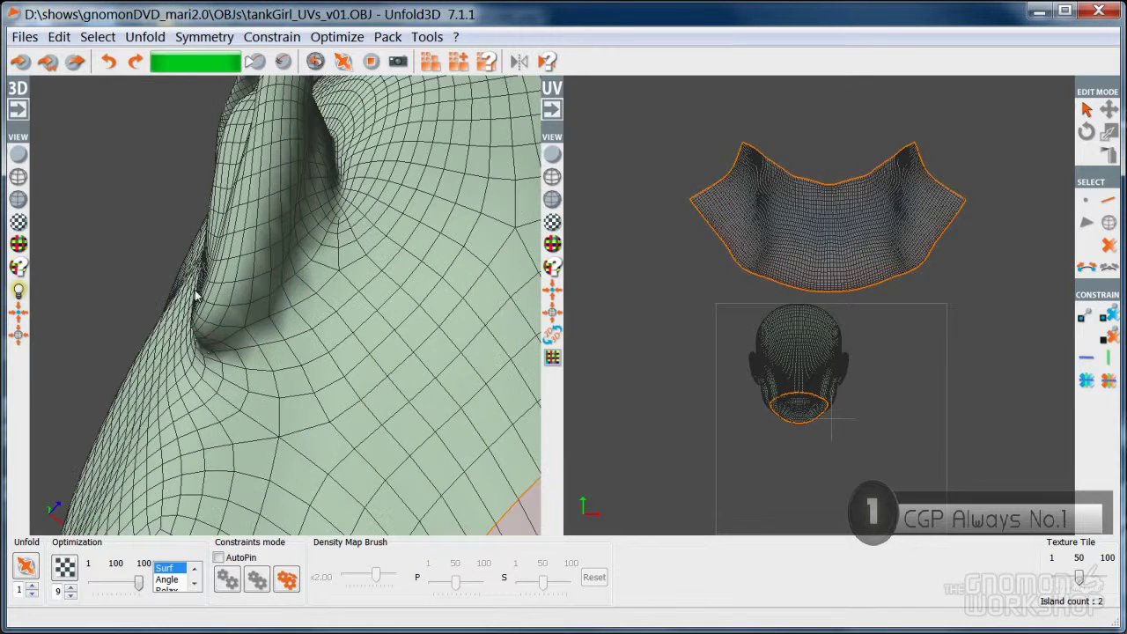
pyautogui.click(204, 352)
pyautogui.click(348, 192)
pyautogui.moveTo(352, 188); pyautogui.dragTo(356, 334, button='middle')
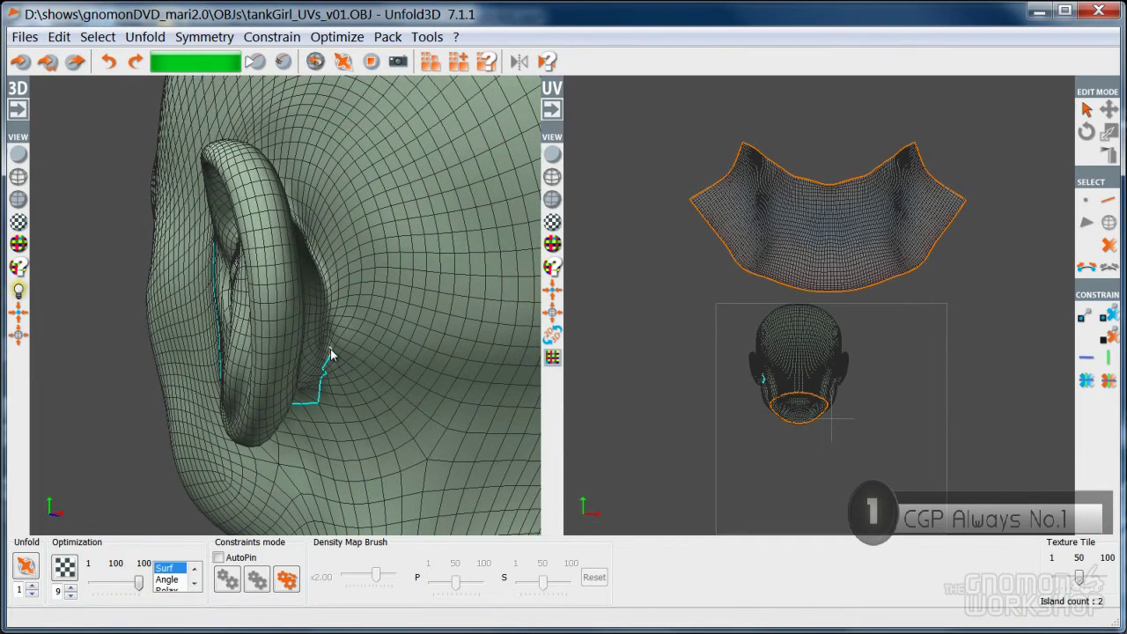
# - Continue the edge path up behind the left ear and over its top to close the loop, and cut the mesh along it
pyautogui.click(296, 210)
pyautogui.moveTo(296, 210); pyautogui.dragTo(289, 361, button='middle')
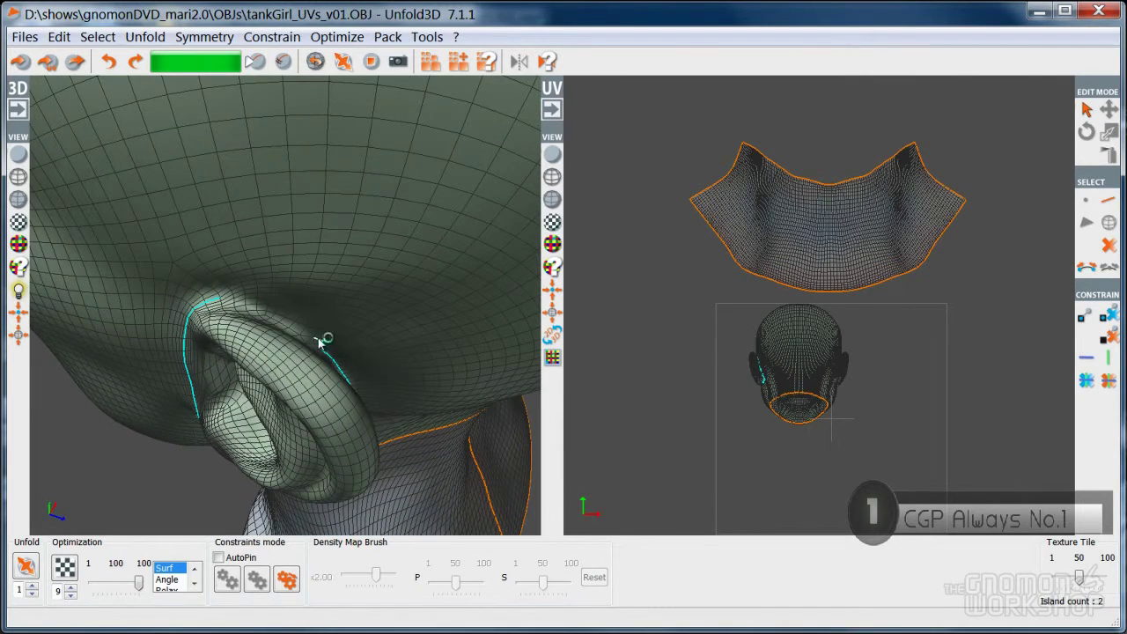
pyautogui.click(222, 303)
pyautogui.moveTo(222, 303); pyautogui.dragTo(205, 313, button='middle')
pyautogui.moveTo(264, 408); pyautogui.dragTo(393, 339, button='middle')
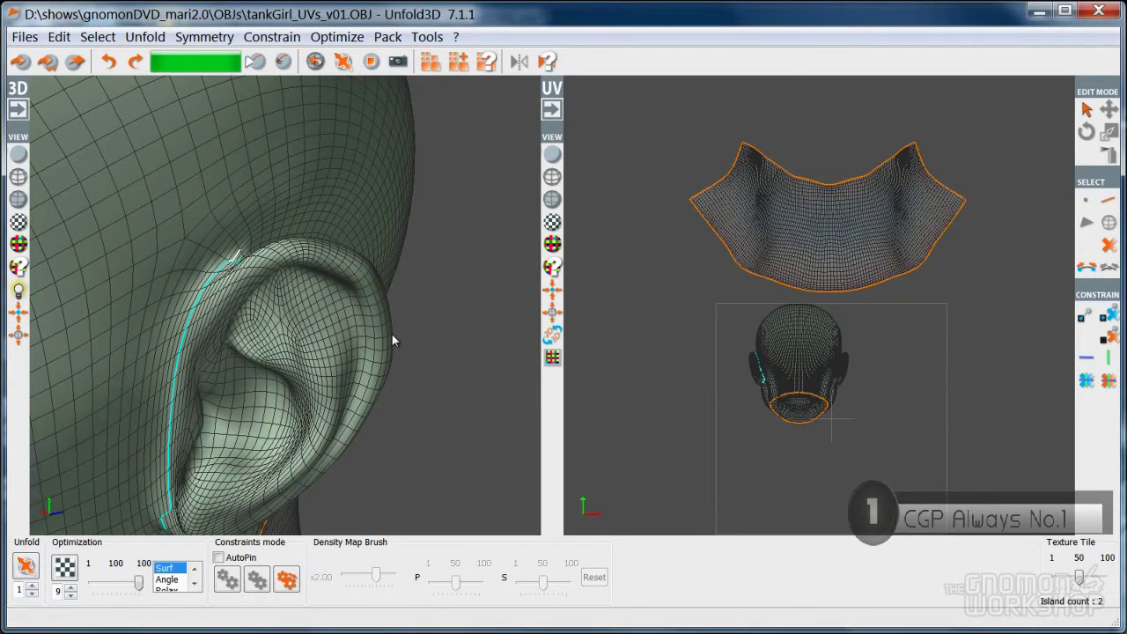
pyautogui.moveTo(327, 352); pyautogui.dragTo(350, 352, button='middle')
pyautogui.press('c')
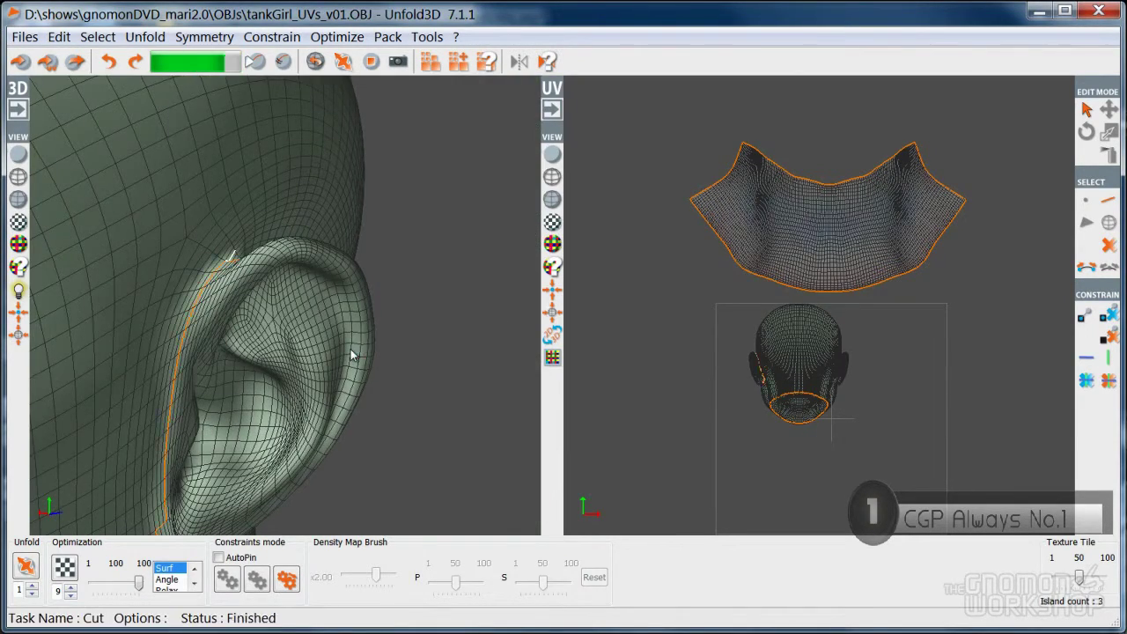
# - Select the left ear island, unfold it, move its shell beside the head in the UV layout, and deselect it
pyautogui.press('i')
pyautogui.click(319, 358)
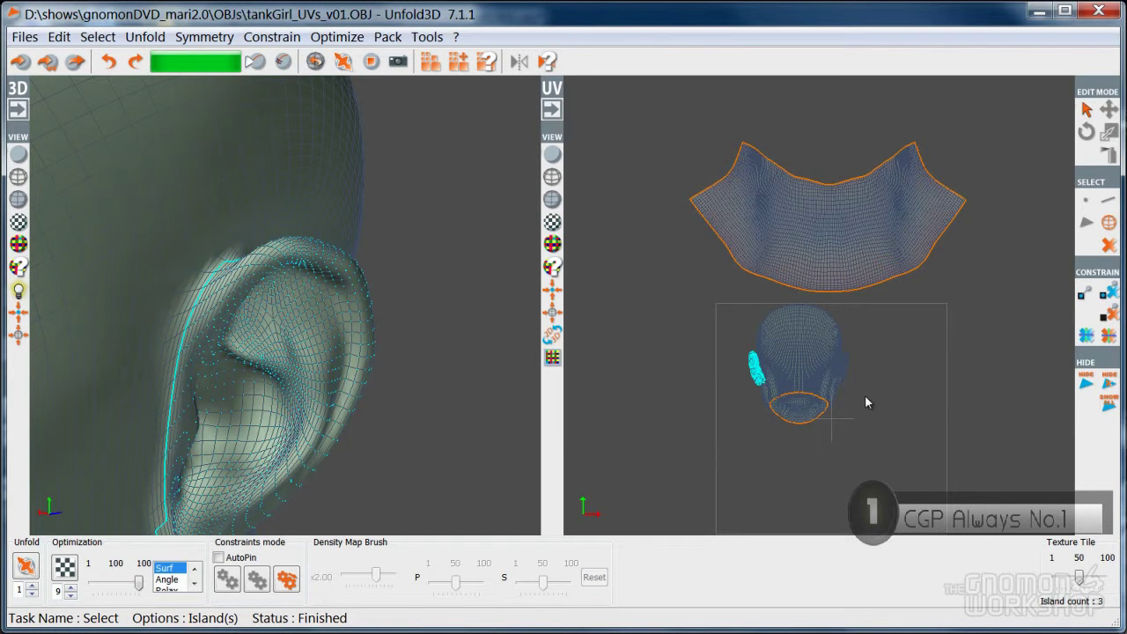
pyautogui.press('u')
pyautogui.press('space')
pyautogui.moveTo(730, 387); pyautogui.dragTo(676, 423)
pyautogui.click(668, 418)
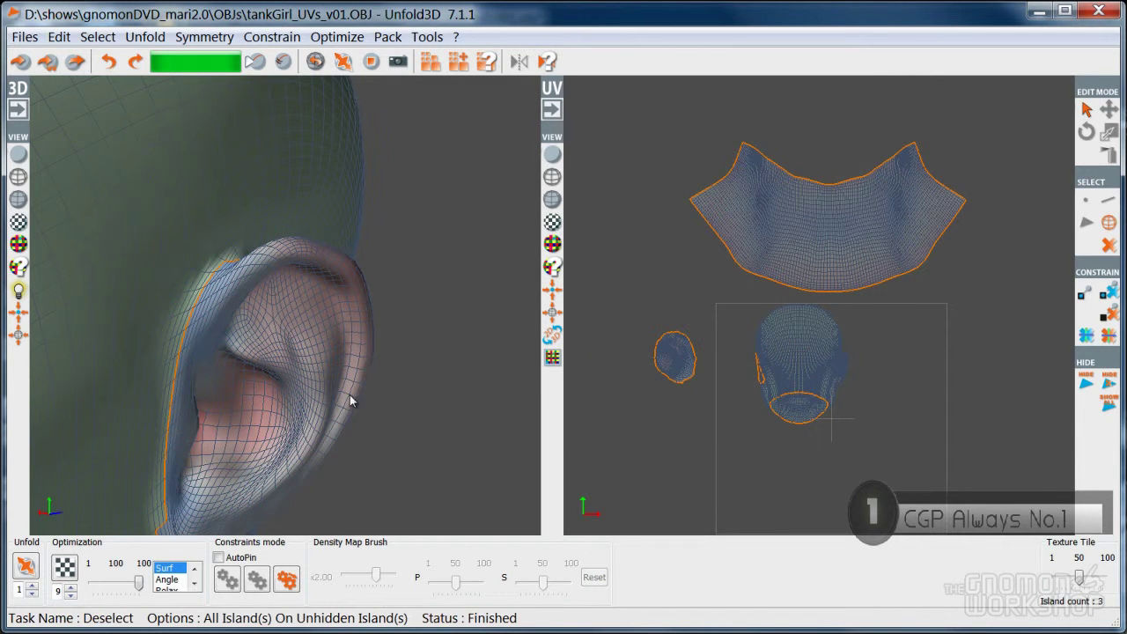
# - Examine the unfolded ear shell and the ear's seam on the model from behind and from the side
pyautogui.keyDown('alt'); pyautogui.moveTo(647, 397); pyautogui.dragTo(666, 426, button='right'); pyautogui.keyUp('alt')
pyautogui.keyDown('alt'); pyautogui.moveTo(667, 426); pyautogui.dragTo(761, 389, button='middle'); pyautogui.keyUp('alt')
pyautogui.keyDown('alt'); pyautogui.moveTo(761, 389); pyautogui.dragTo(778, 398, button='right'); pyautogui.keyUp('alt')
pyautogui.keyDown('alt'); pyautogui.moveTo(778, 398); pyautogui.dragTo(765, 411, button='middle'); pyautogui.keyUp('alt')
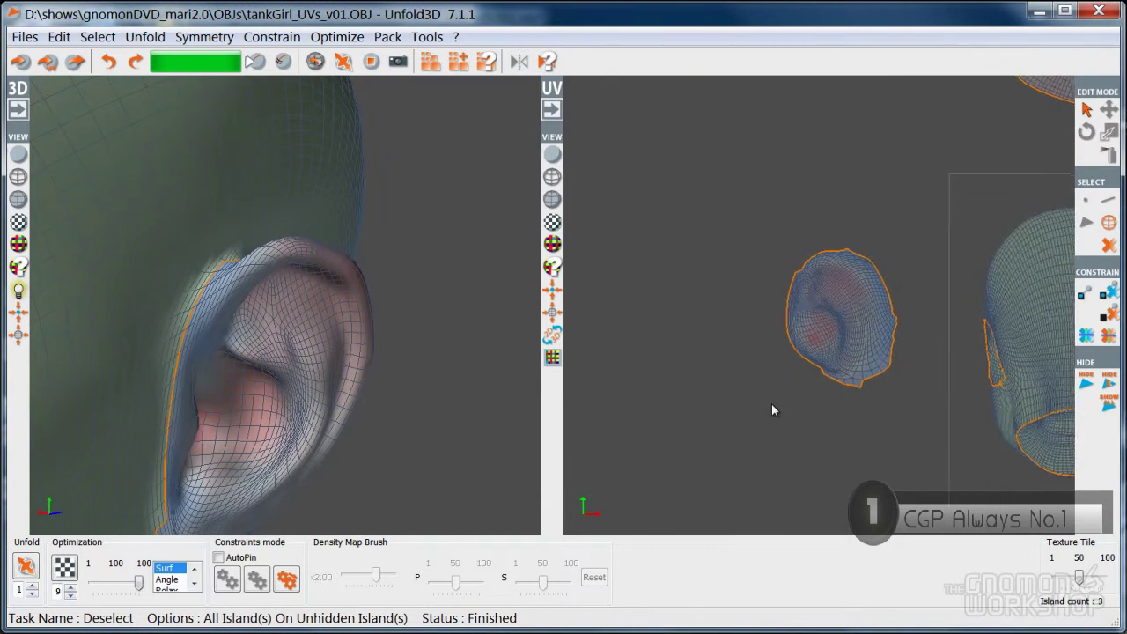
pyautogui.keyDown('alt'); pyautogui.moveTo(402, 381); pyautogui.dragTo(254, 383); pyautogui.keyUp('alt')
pyautogui.keyDown('alt'); pyautogui.moveTo(247, 340); pyautogui.dragTo(273, 334); pyautogui.keyUp('alt')
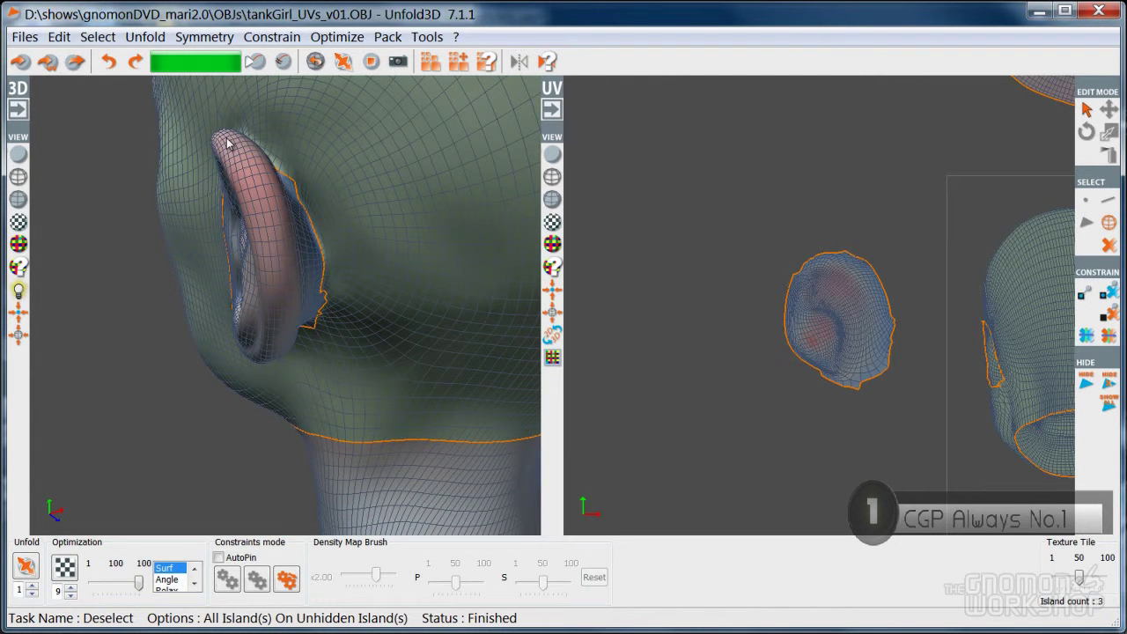
pyautogui.keyDown('alt'); pyautogui.moveTo(294, 348); pyautogui.dragTo(392, 313); pyautogui.keyUp('alt')
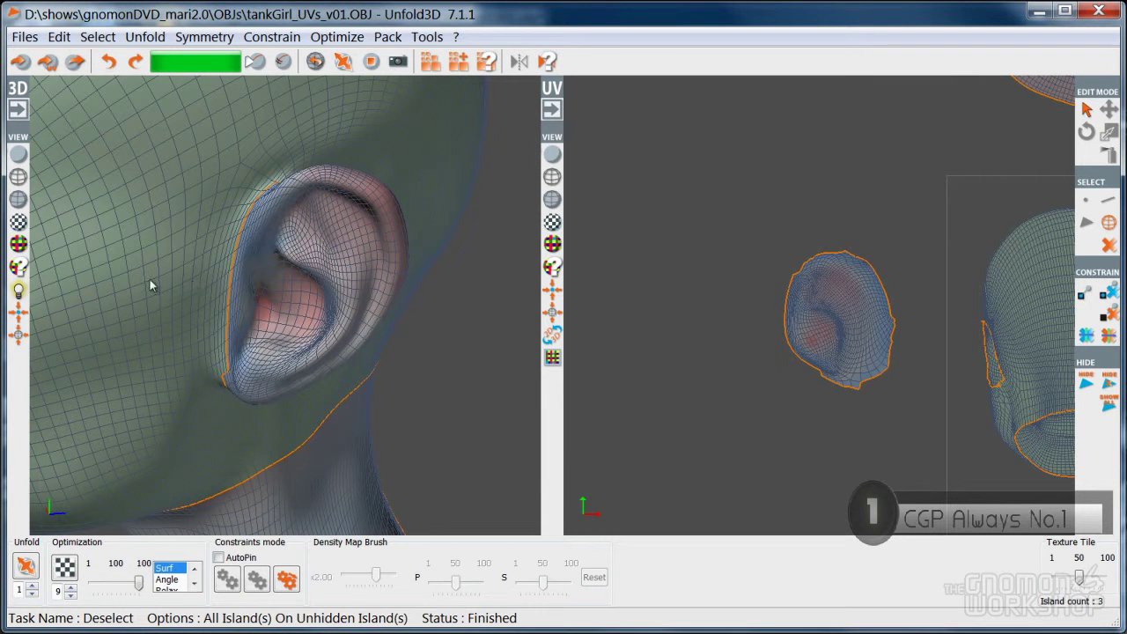
# - Display the checker texture on the 3D model with a texture tile of 30, and check the ear and its UV shell for distortion
pyautogui.click(17, 244)
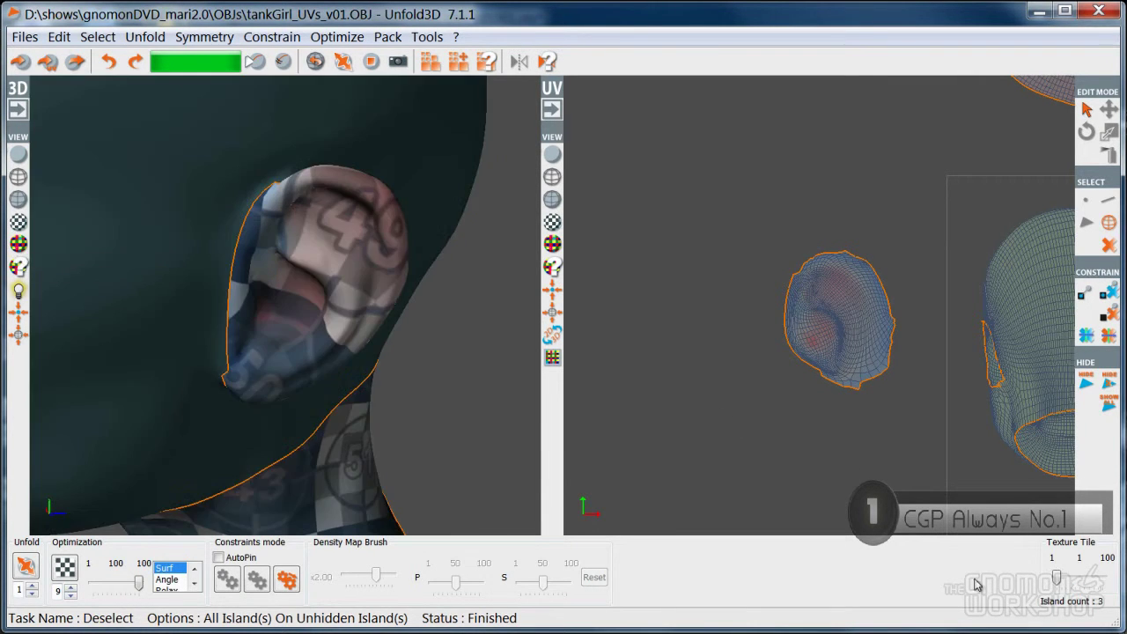
pyautogui.moveTo(1076, 578)
pyautogui.mouseDown()
pyautogui.moveTo(1059, 578)
pyautogui.moveTo(1069, 581)
pyautogui.mouseUp()
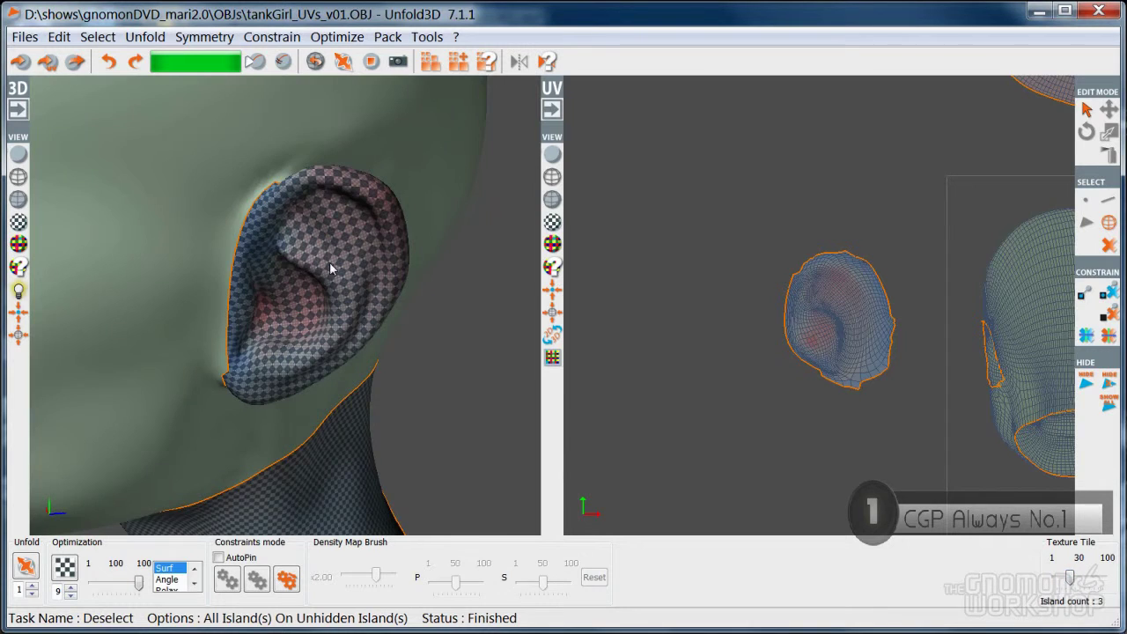
pyautogui.moveTo(393, 284); pyautogui.dragTo(438, 267, button='middle')
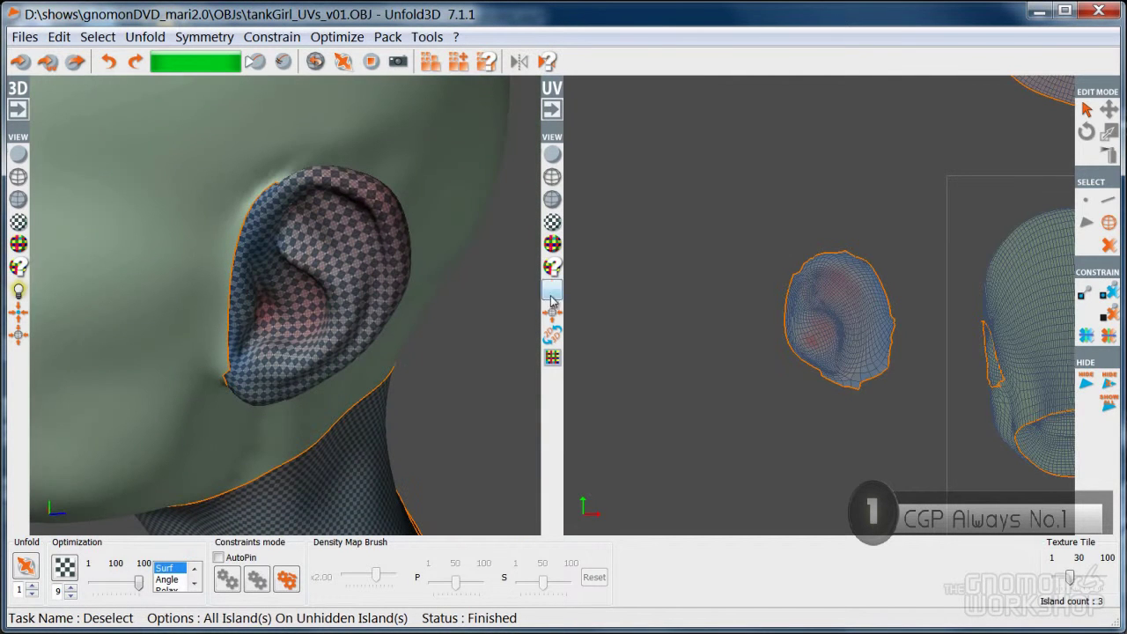
pyautogui.scroll(2, 784, 363)
pyautogui.scroll(1, 835, 354)
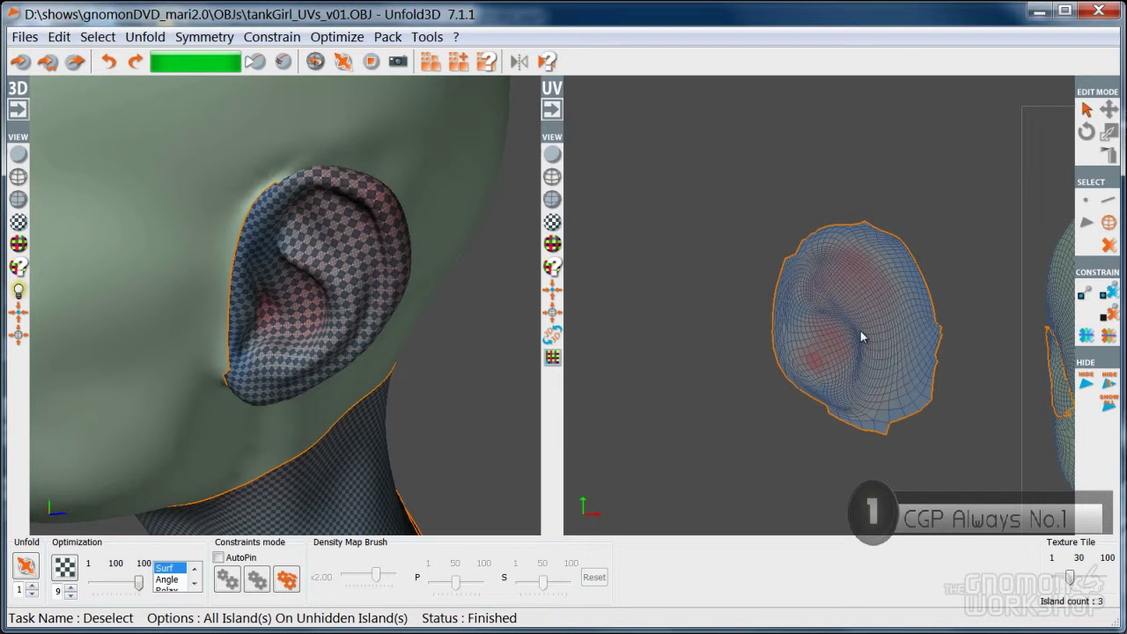
# - Show the 3D mesh as wireframe and select an edge path from the top of the right ear down its front crease
pyautogui.moveTo(392, 341); pyautogui.dragTo(22, 267, button='middle')
pyautogui.click(19, 201)
pyautogui.moveTo(167, 352); pyautogui.dragTo(398, 355, button='middle')
pyautogui.moveTo(381, 279); pyautogui.dragTo(362, 256, button='right')
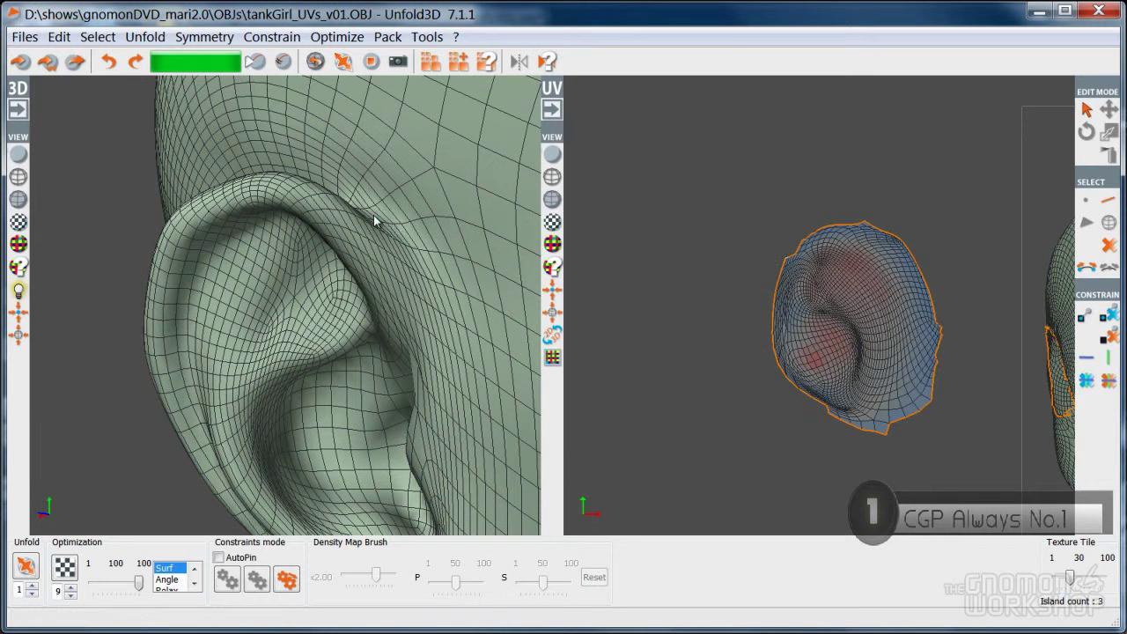
pyautogui.click(379, 216)
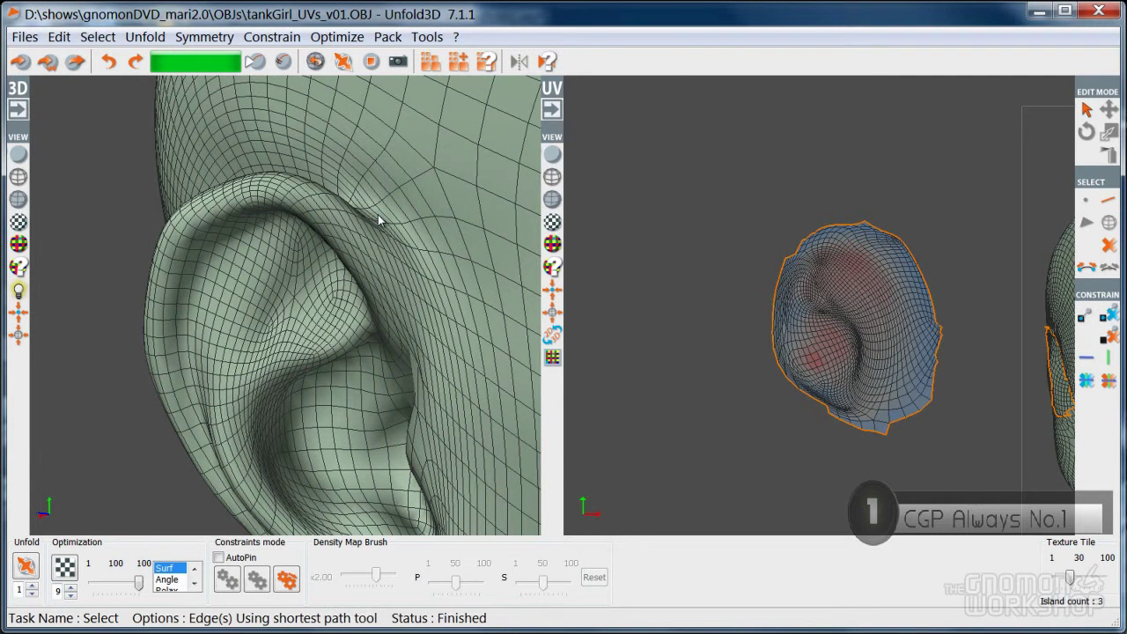
pyautogui.moveTo(382, 219); pyautogui.dragTo(388, 225, button='right')
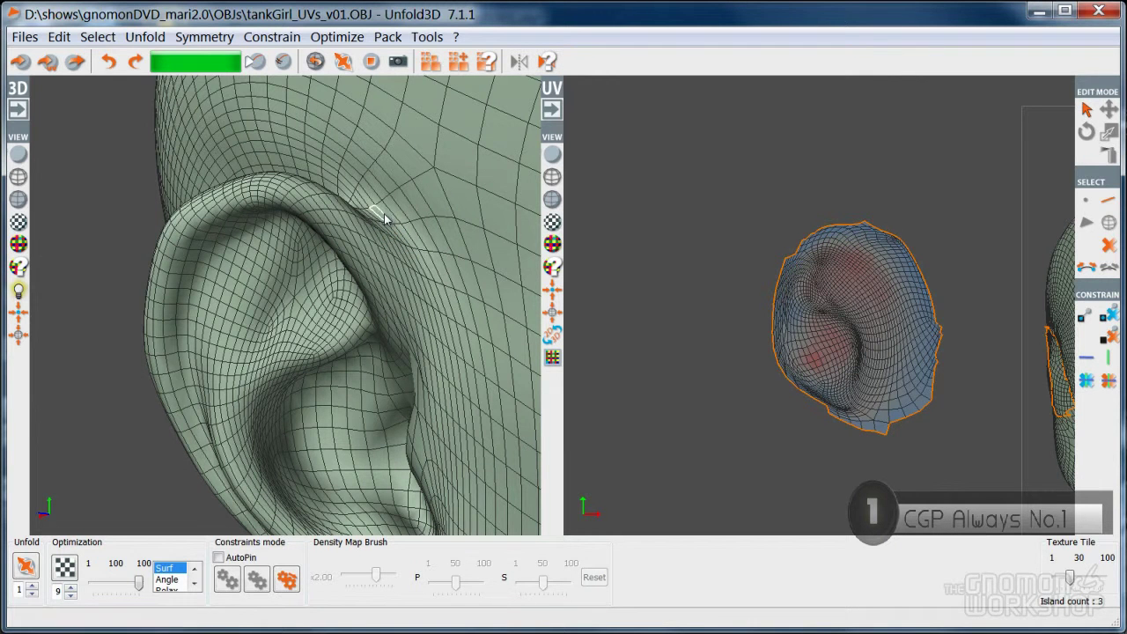
pyautogui.click(395, 237)
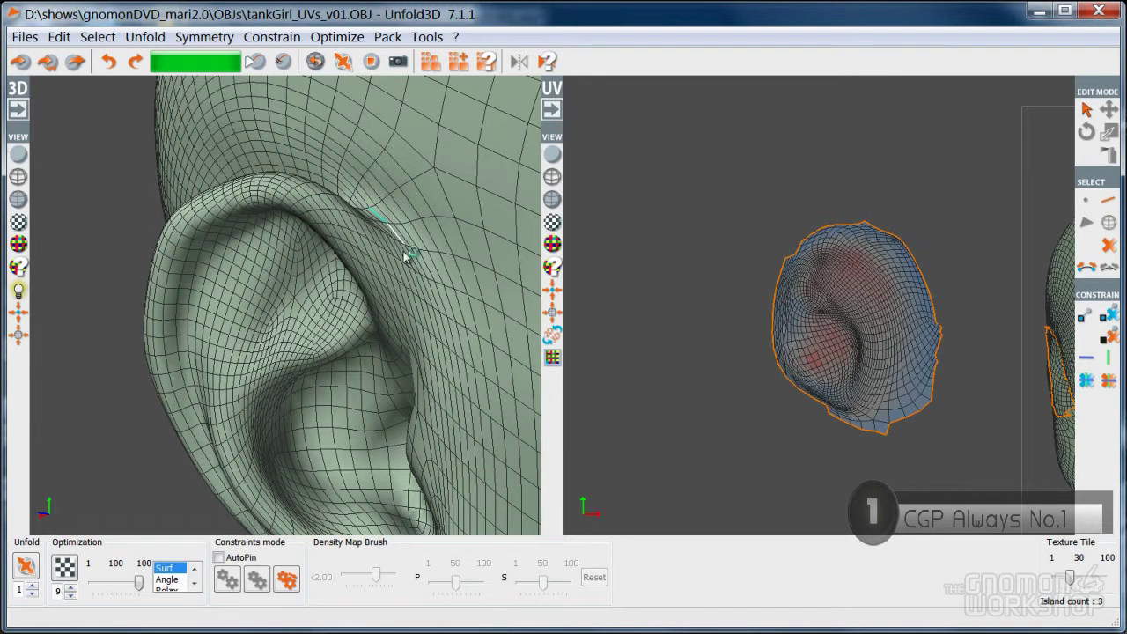
pyautogui.click(450, 522)
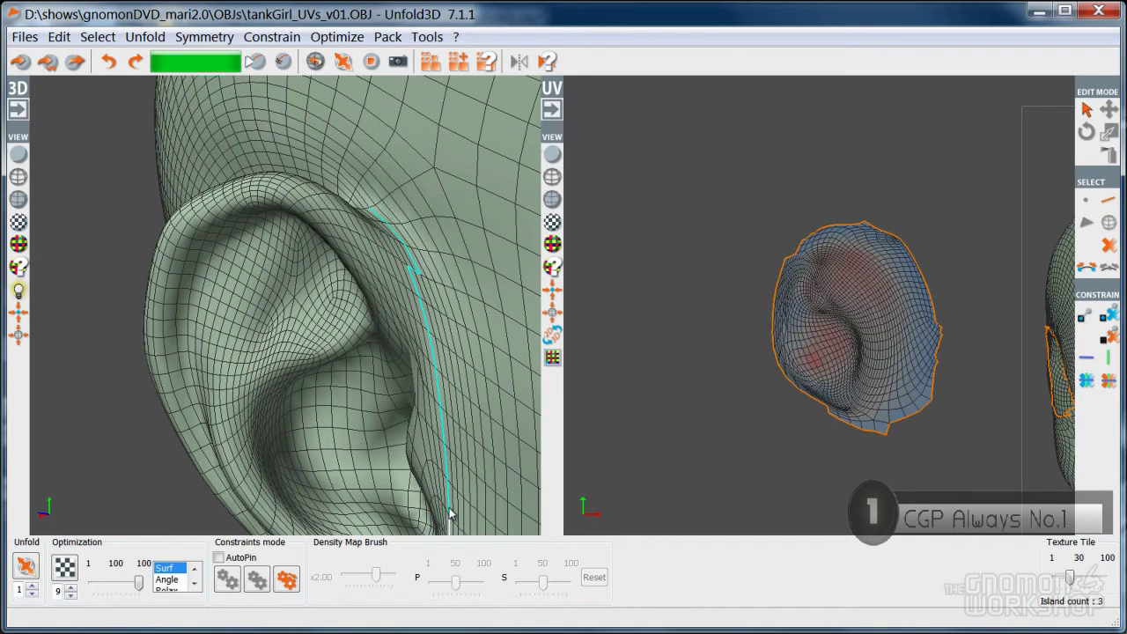
# - Continue the right ear's edge path under the lobe and up behind the ear to close the loop, and cut along it
pyautogui.press('f')
pyautogui.scroll(5, 364, 413)
pyautogui.moveTo(360, 434); pyautogui.dragTo(387, 366, button='middle')
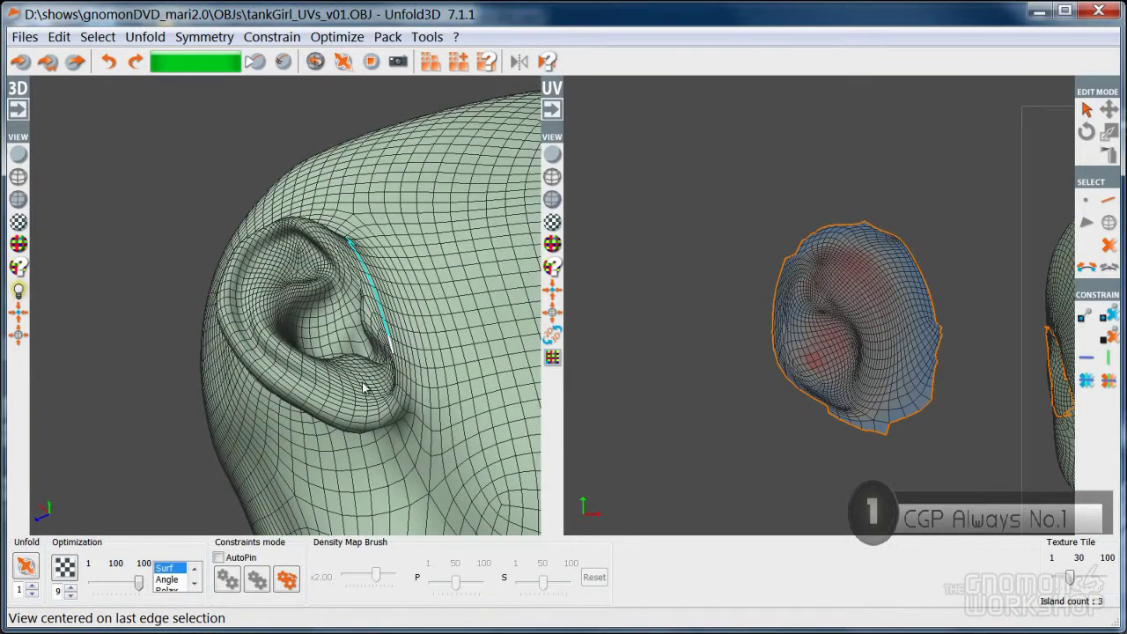
pyautogui.scroll(2, 373, 388)
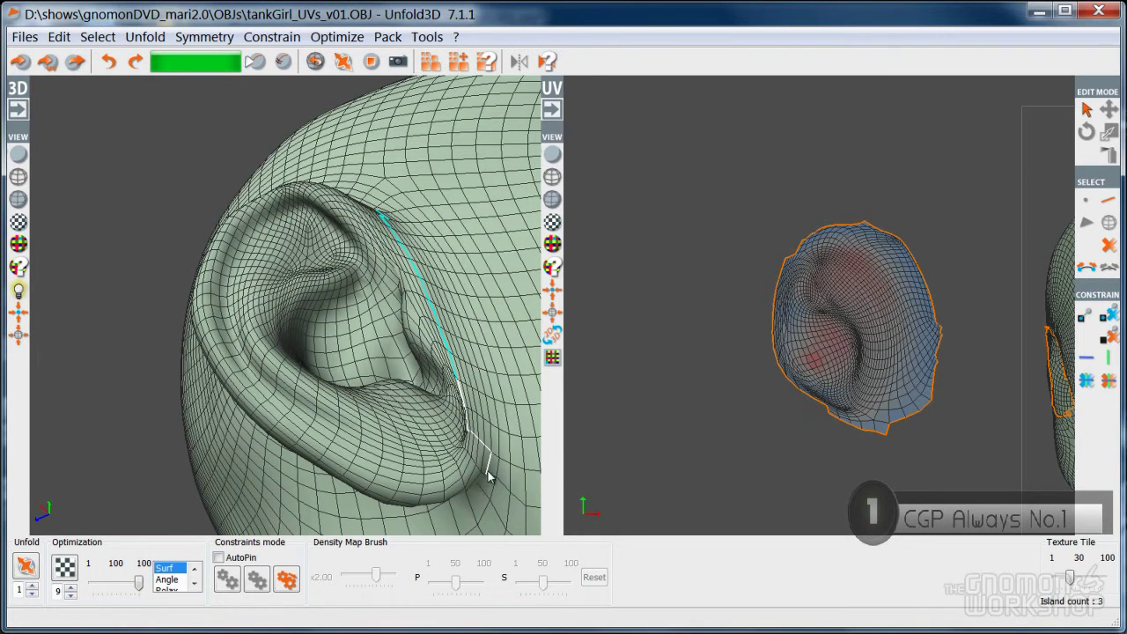
pyautogui.moveTo(489, 475); pyautogui.dragTo(449, 456, button='middle')
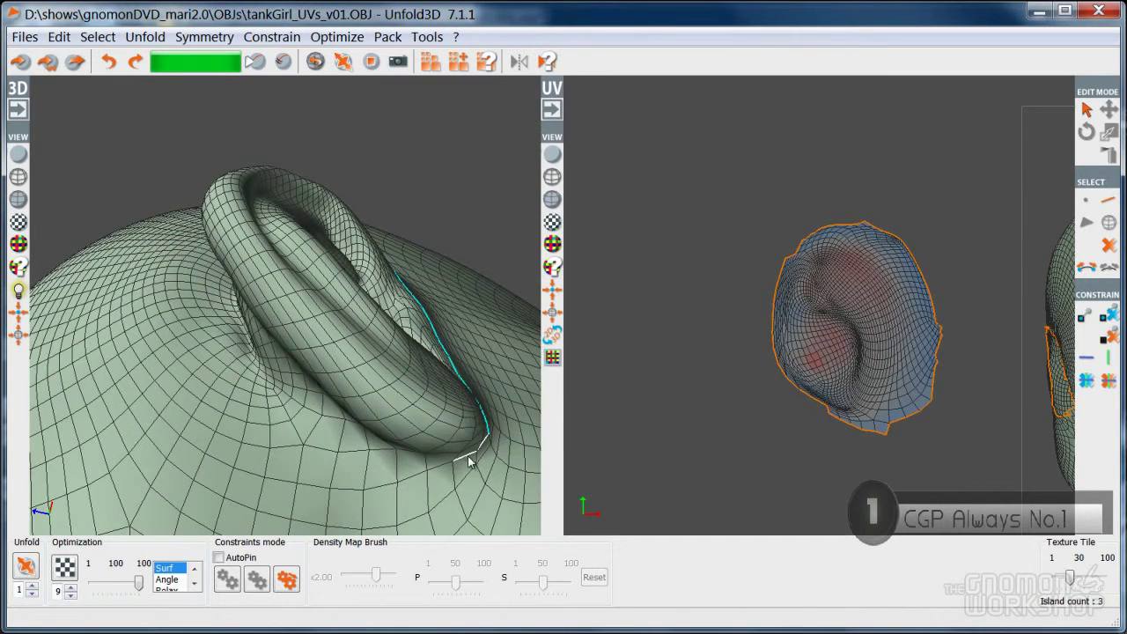
pyautogui.click(231, 304)
pyautogui.moveTo(251, 309); pyautogui.dragTo(280, 506, button='middle')
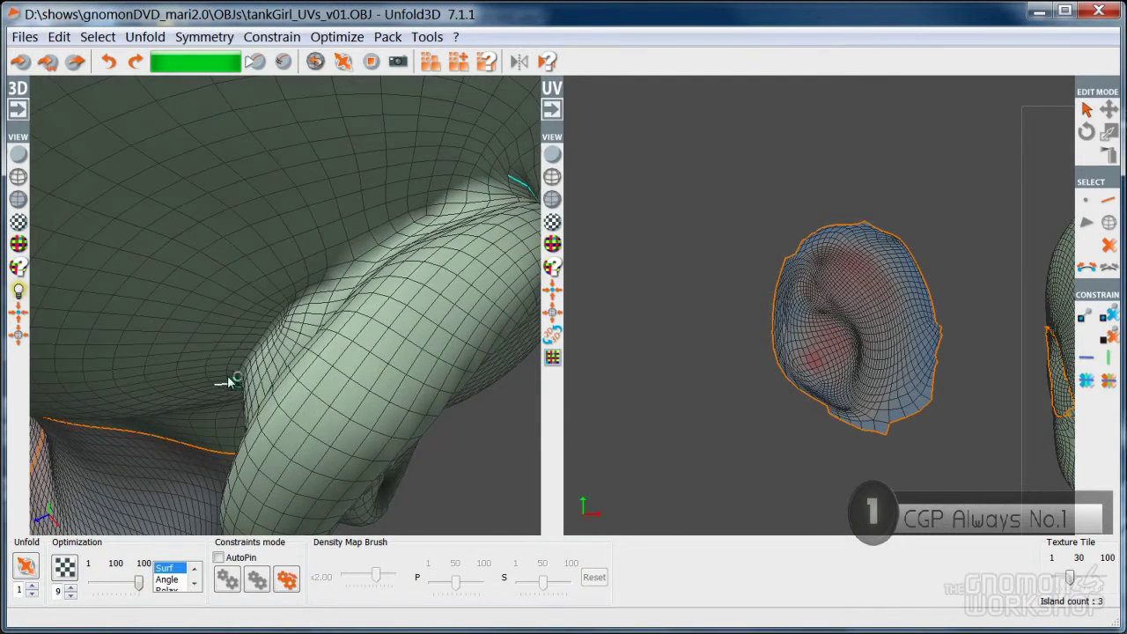
pyautogui.click(509, 182)
pyautogui.moveTo(502, 176); pyautogui.dragTo(274, 234, button='middle')
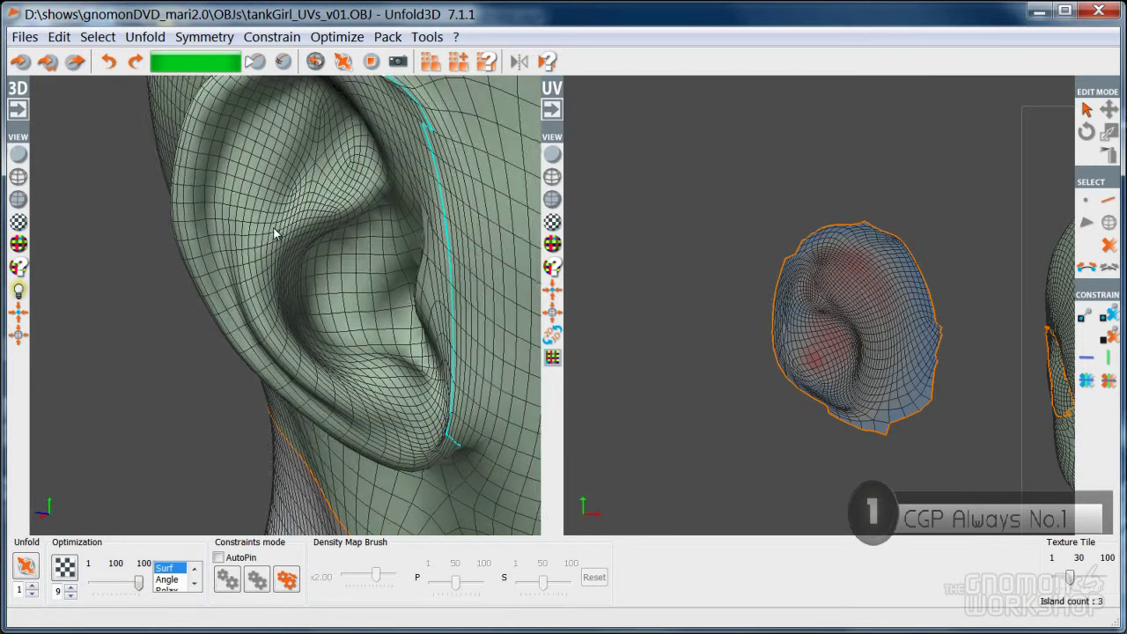
pyautogui.press('c')
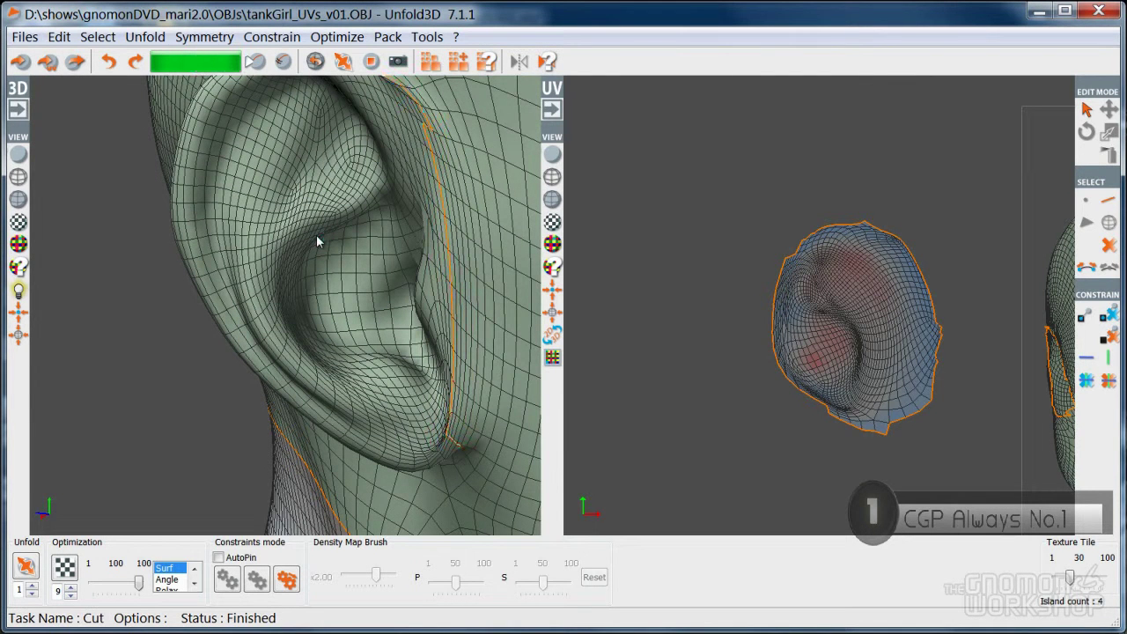
# - Select the right ear island, unfold it, move its shell above the other ear shell in the UV layout, and deselect it
pyautogui.doubleClick(312, 238)
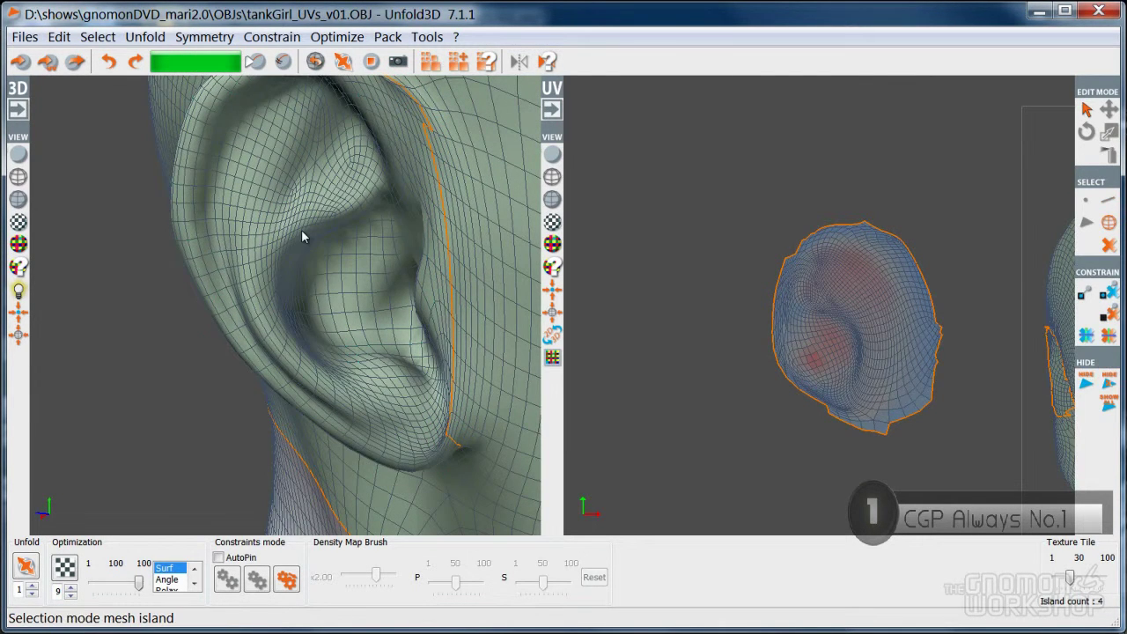
pyautogui.press('u')
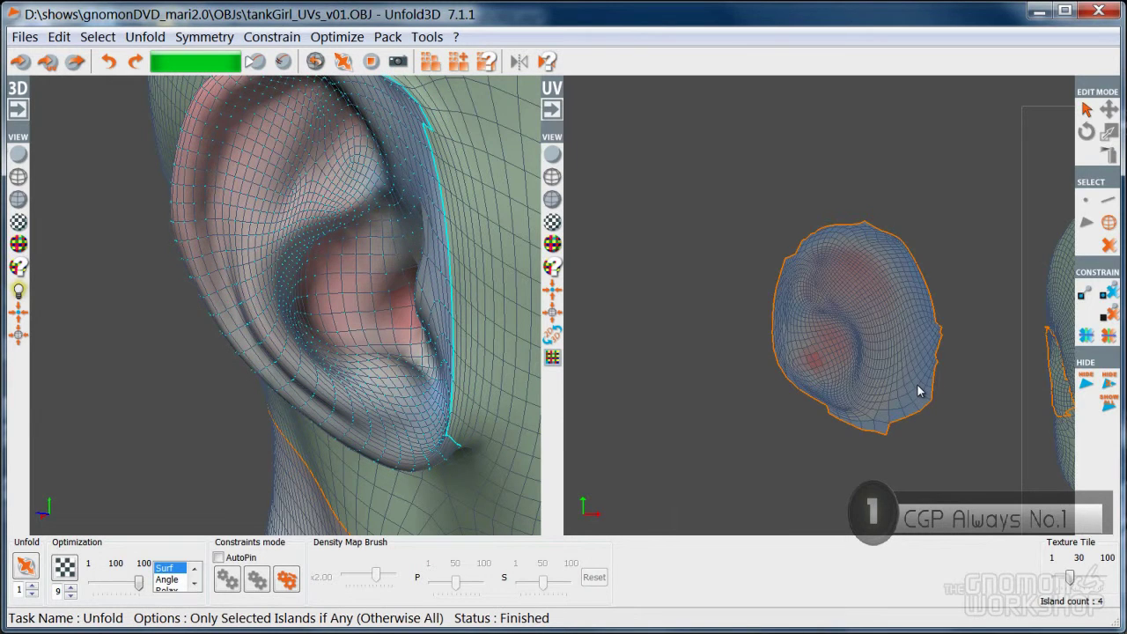
pyautogui.scroll(-5, 774, 423)
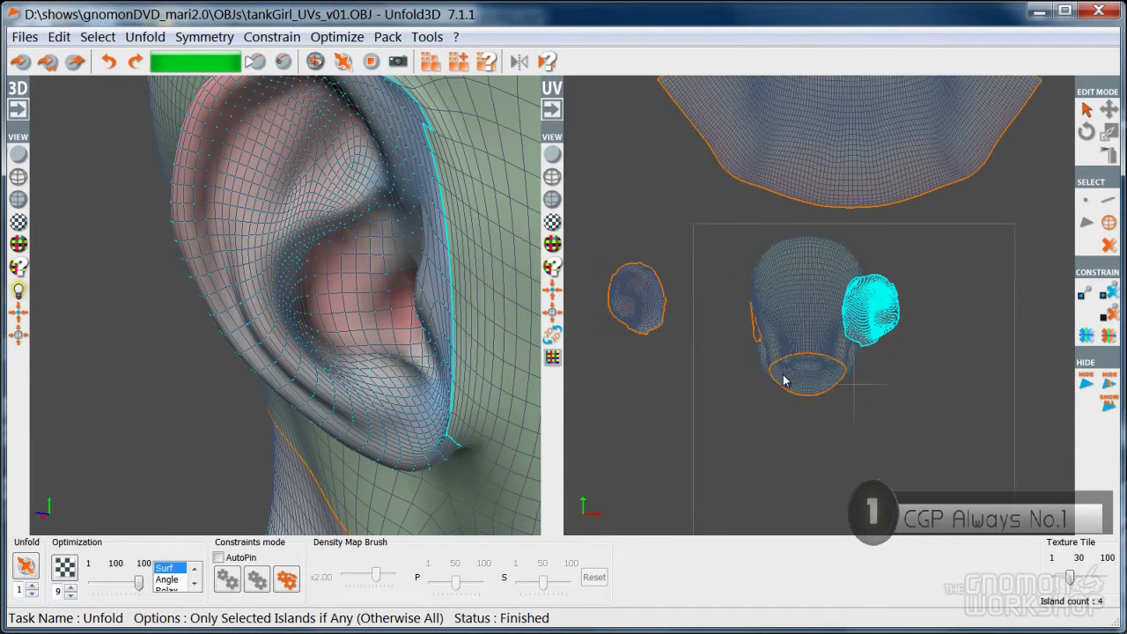
pyautogui.moveTo(858, 307); pyautogui.dragTo(612, 205)
pyautogui.click(607, 260)
# - Select the edge loops just inside the eyelids of both eyes and cut the mesh along them
pyautogui.moveTo(340, 295); pyautogui.dragTo(246, 307, button='middle')
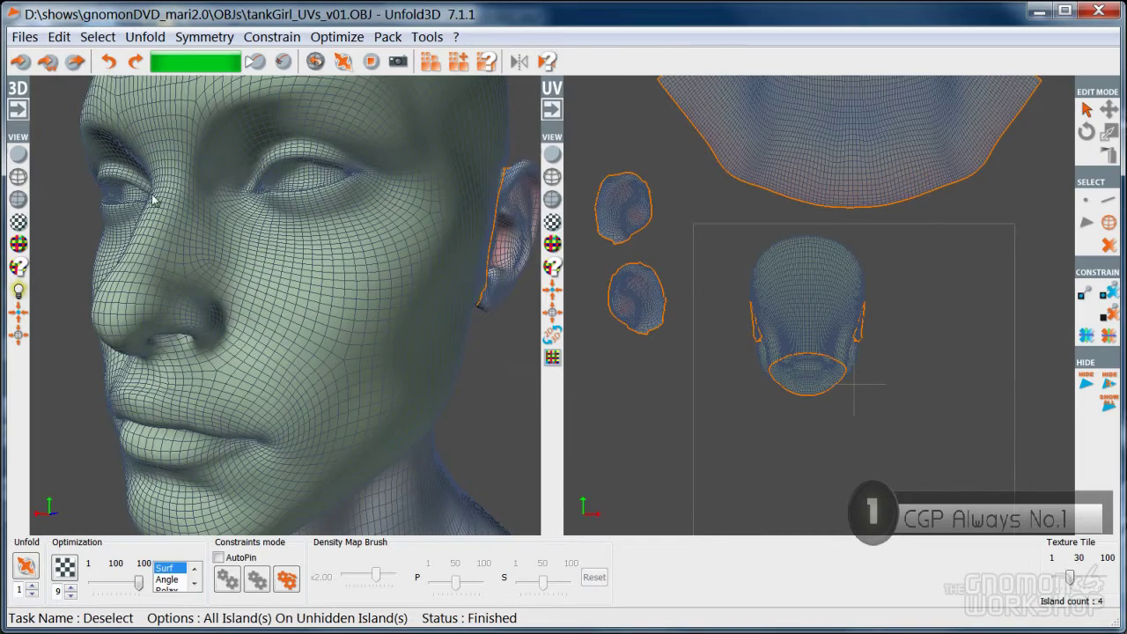
pyautogui.moveTo(212, 366); pyautogui.dragTo(212, 394, button='middle')
pyautogui.press('F2')
pyautogui.scroll(5, 290, 330)
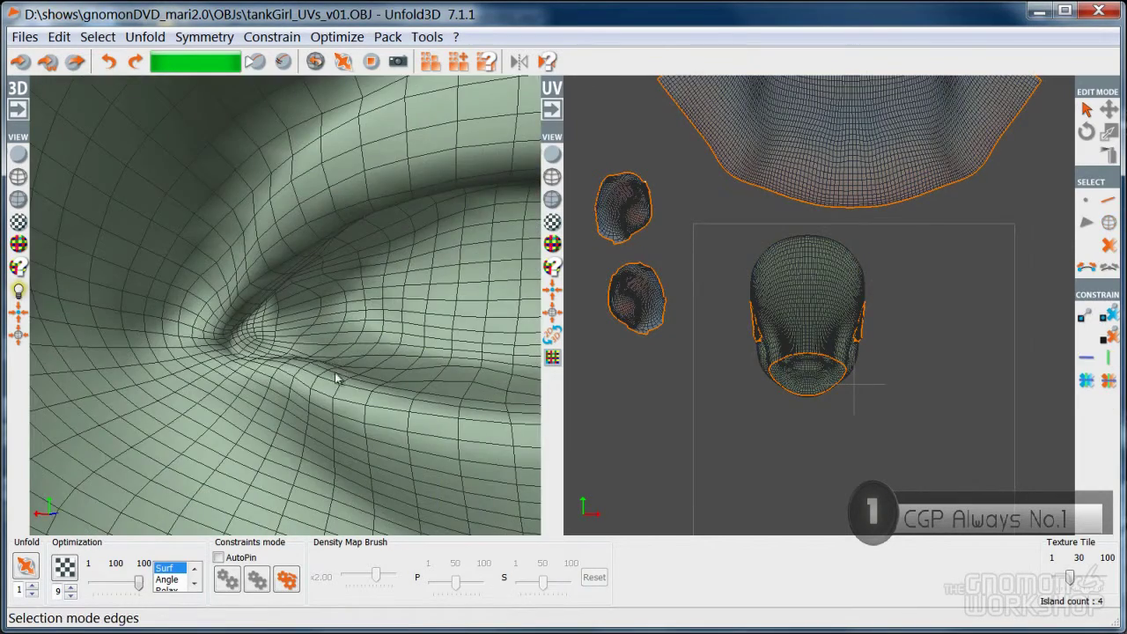
pyautogui.moveTo(334, 381); pyautogui.dragTo(359, 409, button='right')
pyautogui.doubleClick(330, 384)
pyautogui.scroll(-5, 364, 385)
pyautogui.keyDown('alt'); pyautogui.moveTo(266, 383); pyautogui.dragTo(302, 387); pyautogui.keyUp('alt')
pyautogui.keyDown('alt'); pyautogui.moveTo(302, 387); pyautogui.dragTo(363, 382, button='right'); pyautogui.keyUp('alt')
pyautogui.keyDown('alt'); pyautogui.moveTo(372, 368); pyautogui.dragTo(331, 393); pyautogui.keyUp('alt')
pyautogui.doubleClick(440, 415)
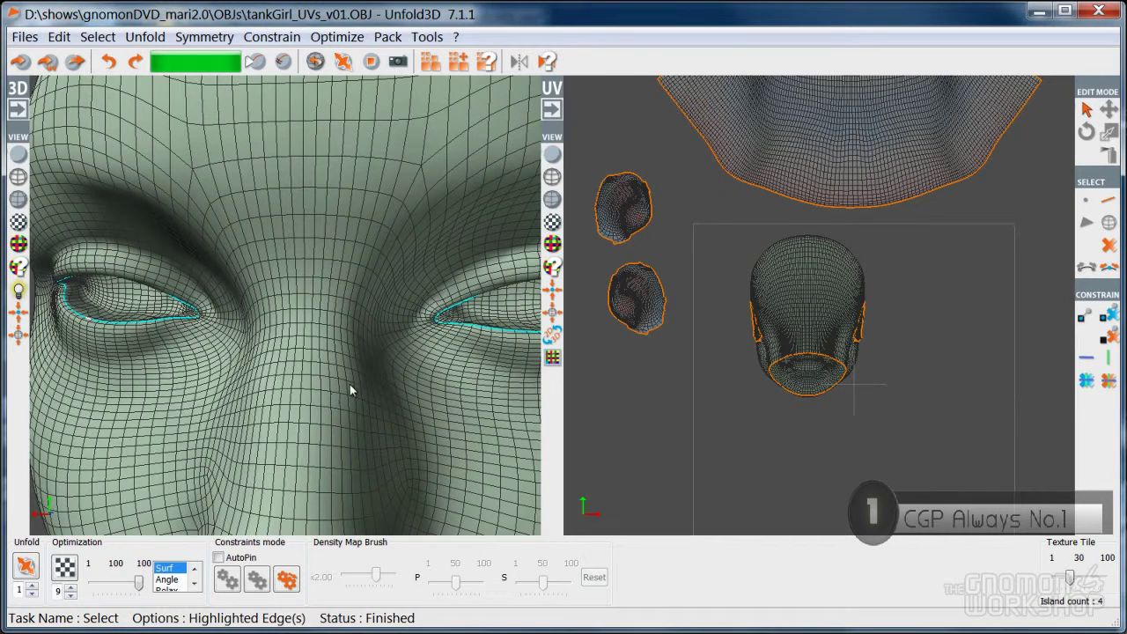
pyautogui.press('c')
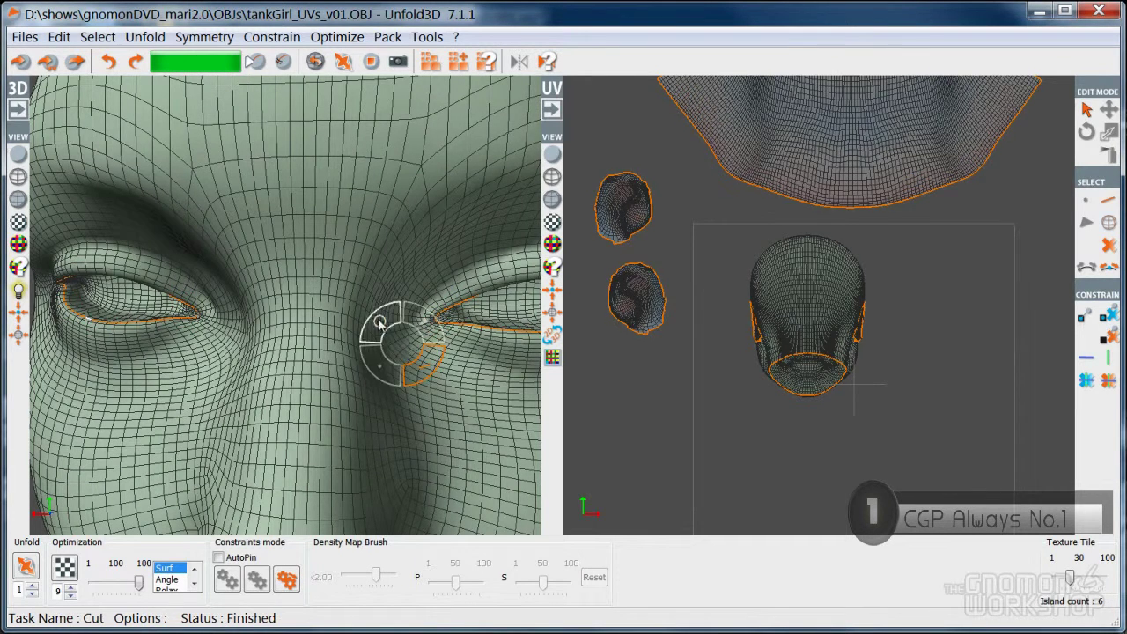
# - Select both eye islands, unfold them, move their shells below the ear shells in the UV layout, and deselect them
pyautogui.click(385, 327)
pyautogui.click(486, 313)
pyautogui.click(139, 305)
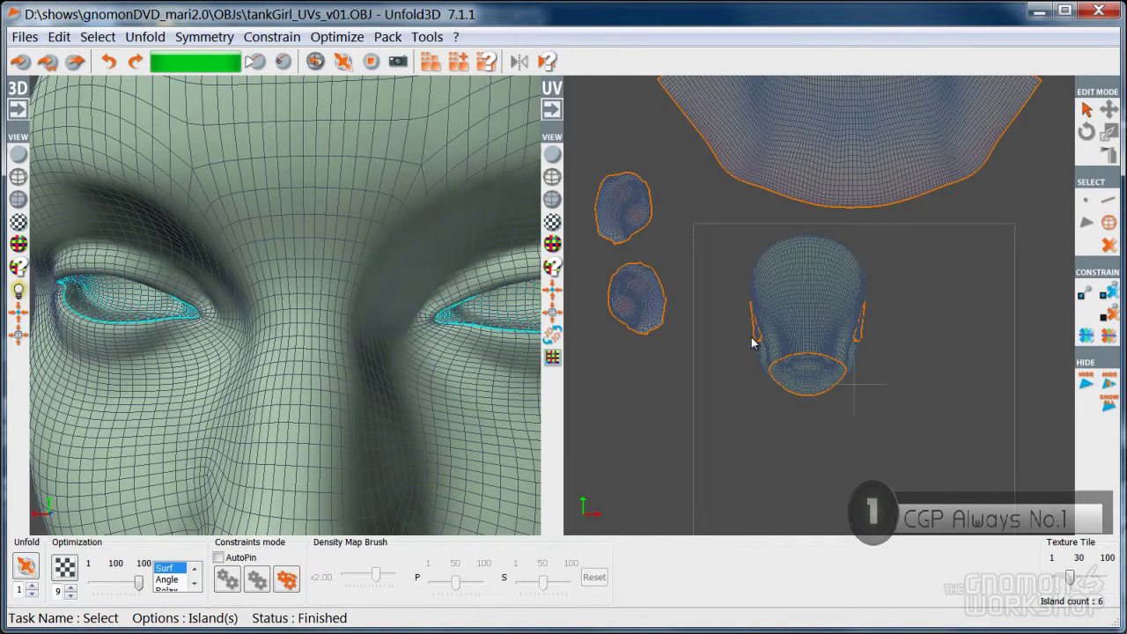
pyautogui.press('u')
pyautogui.moveTo(753, 344); pyautogui.dragTo(633, 397)
pyautogui.click(633, 396)
# - Select the edge loops inside both nostrils and between the lips, and cut the mesh along them
pyautogui.moveTo(390, 382); pyautogui.dragTo(340, 154, button='middle')
pyautogui.moveTo(340, 154); pyautogui.dragTo(348, 174, button='right')
pyautogui.click(357, 173)
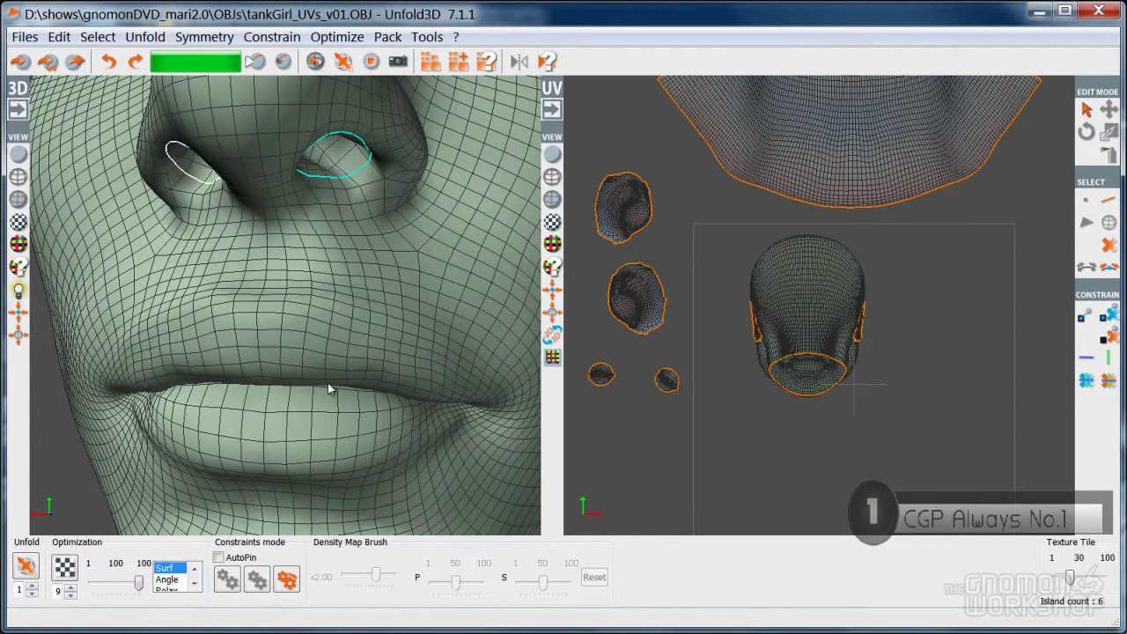
pyautogui.click(18, 181)
pyautogui.moveTo(130, 232)
pyautogui.mouseDown(button='middle')
pyautogui.moveTo(250, 279)
pyautogui.moveTo(289, 270)
pyautogui.moveTo(325, 300)
pyautogui.moveTo(229, 314)
pyautogui.moveTo(259, 316)
pyautogui.mouseUp(button='middle')
pyautogui.press('f')
pyautogui.keyDown('alt'); pyautogui.moveTo(258, 315); pyautogui.dragTo(292, 322); pyautogui.keyUp('alt')
pyautogui.keyDown('alt'); pyautogui.moveTo(292, 322); pyautogui.dragTo(251, 273, button='right'); pyautogui.keyUp('alt')
pyautogui.keyDown('alt'); pyautogui.moveTo(35, 230); pyautogui.dragTo(57, 220); pyautogui.keyUp('alt')
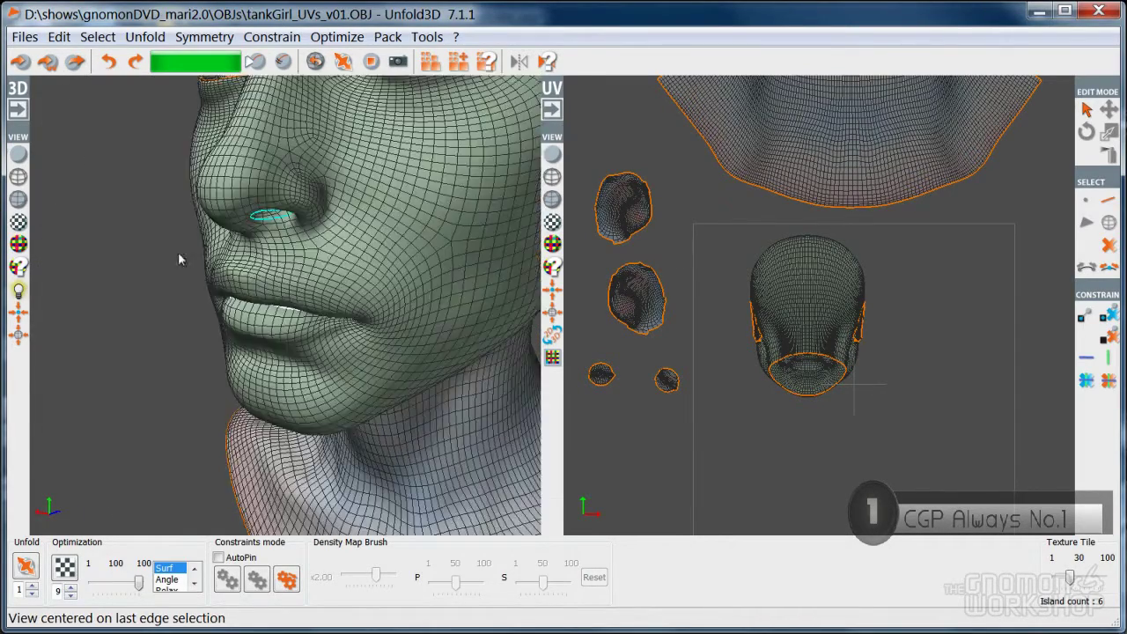
pyautogui.press('c')
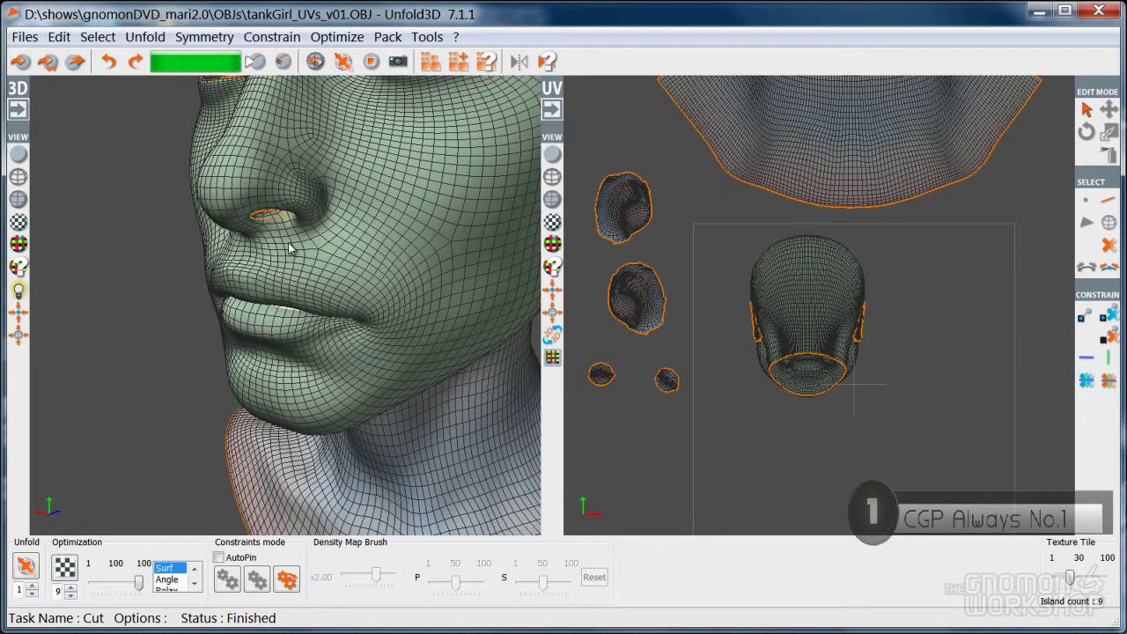
# - Select both nostril islands and the inner mouth island, and unfold them
pyautogui.press('Tab')
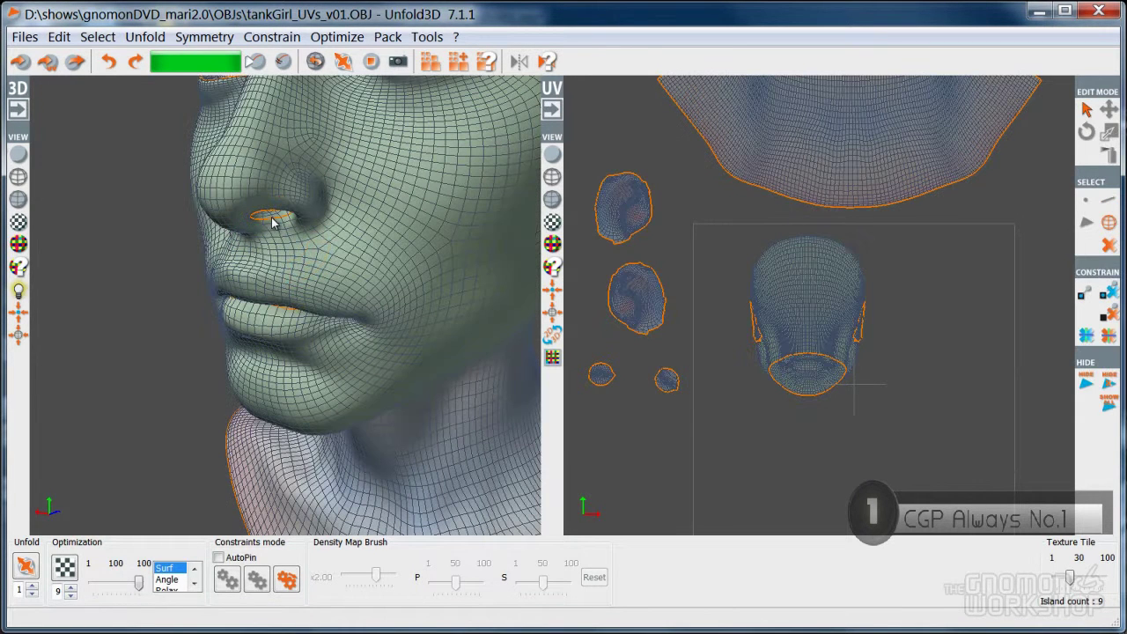
pyautogui.click(271, 219)
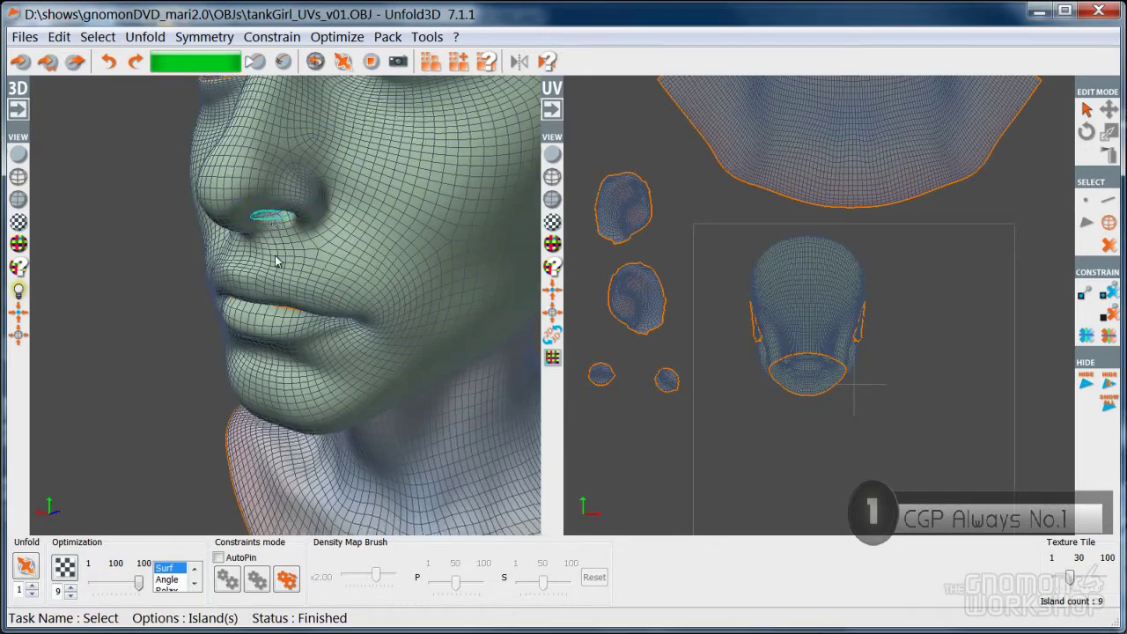
pyautogui.keyDown('alt'); pyautogui.moveTo(271, 220); pyautogui.dragTo(350, 228); pyautogui.keyUp('alt')
pyautogui.click(223, 209)
pyautogui.keyDown('alt'); pyautogui.moveTo(282, 266); pyautogui.dragTo(38, 315); pyautogui.keyUp('alt')
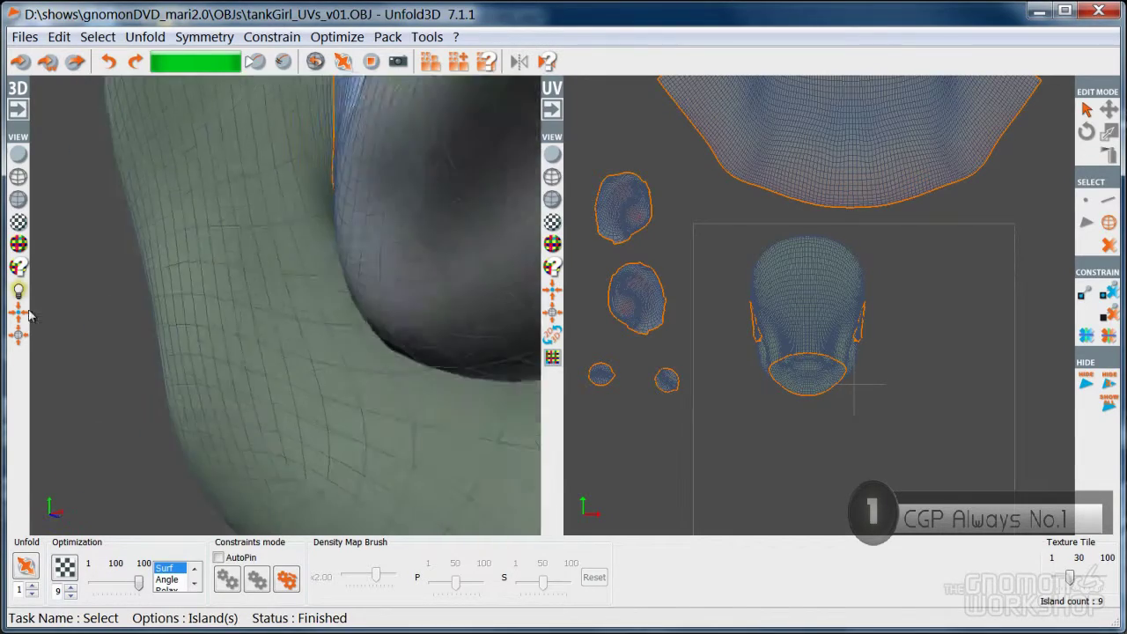
pyautogui.keyDown('alt'); pyautogui.moveTo(336, 328); pyautogui.dragTo(535, 384); pyautogui.keyUp('alt')
pyautogui.press('u')
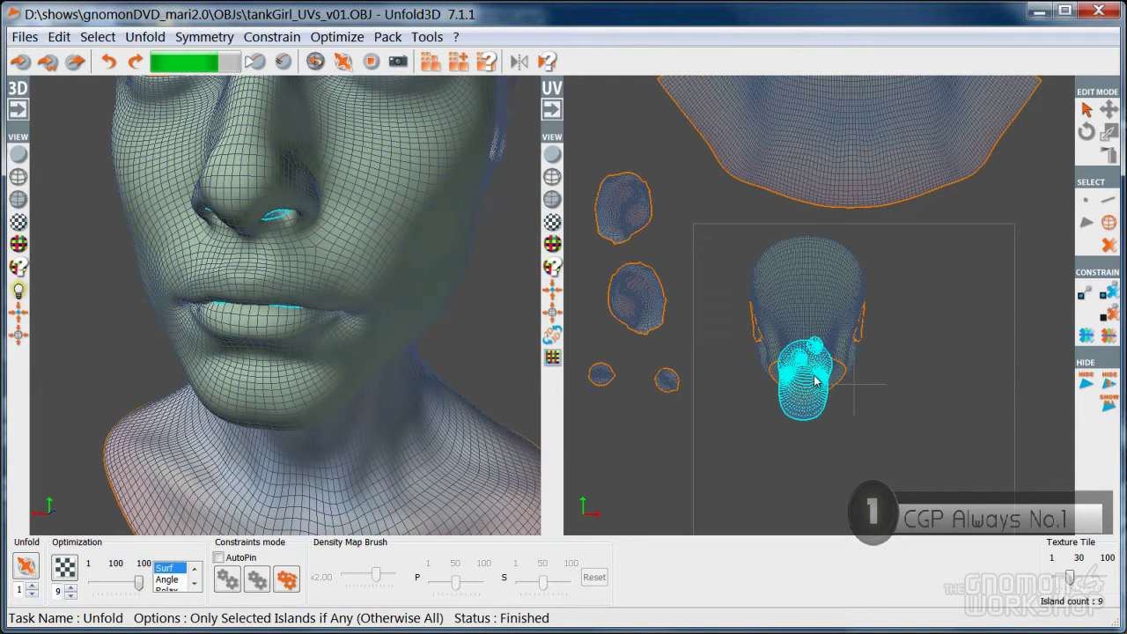
# - Move the inner mouth shell and the two nostril shells beside the head, below the eye shells in the UV layout
pyautogui.click(813, 380)
pyautogui.moveTo(808, 357); pyautogui.dragTo(568, 466)
pyautogui.click(808, 464)
pyautogui.click(750, 458)
pyautogui.moveTo(799, 444); pyautogui.dragTo(650, 427)
pyautogui.click(815, 423)
pyautogui.moveTo(815, 423); pyautogui.dragTo(671, 418)
# - Select the edges from below each ear to the neck seam and over the skull between the ears, and cut along them
pyautogui.moveTo(357, 329); pyautogui.dragTo(255, 342, button='middle')
pyautogui.press('F2')
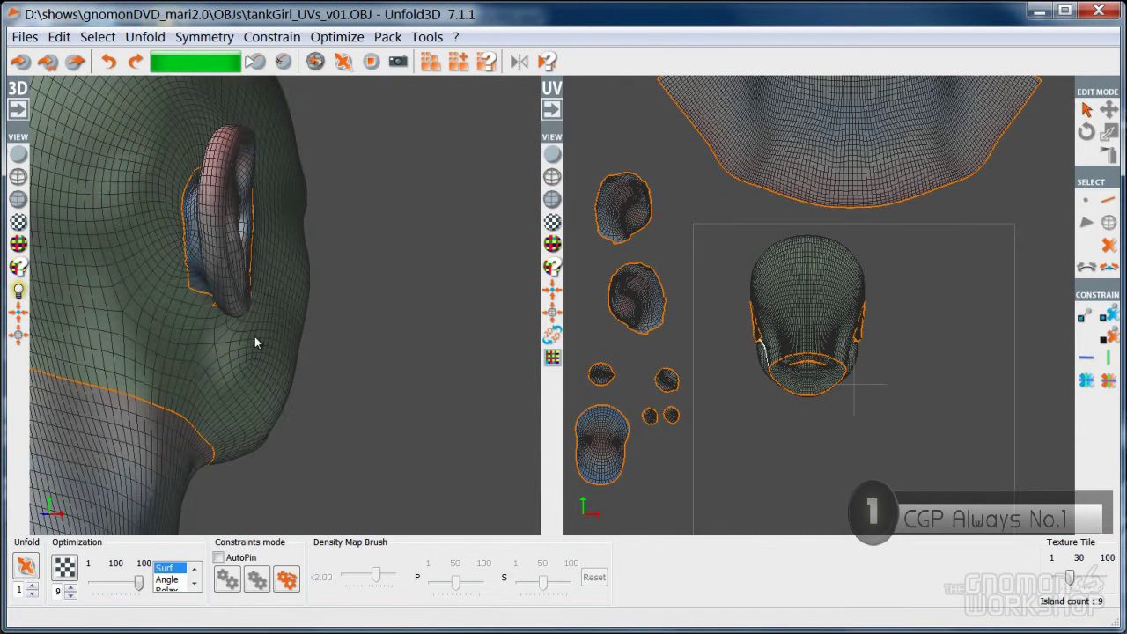
pyautogui.click(205, 328)
pyautogui.moveTo(218, 307); pyautogui.dragTo(195, 292, button='middle')
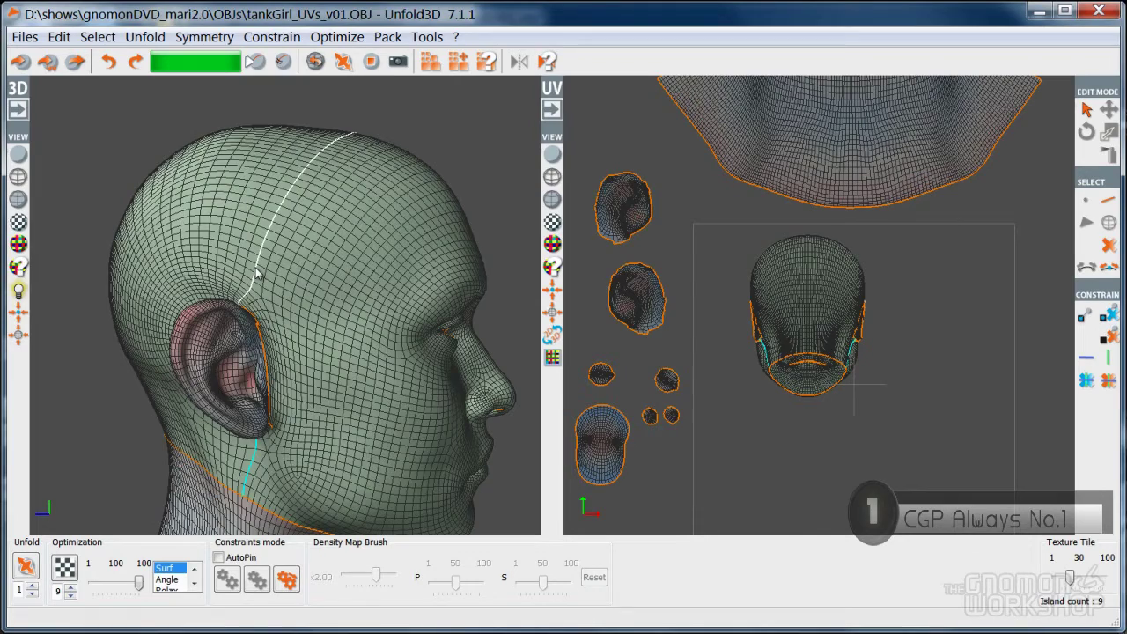
pyautogui.moveTo(307, 281); pyautogui.dragTo(266, 290, button='middle')
pyautogui.press('c')
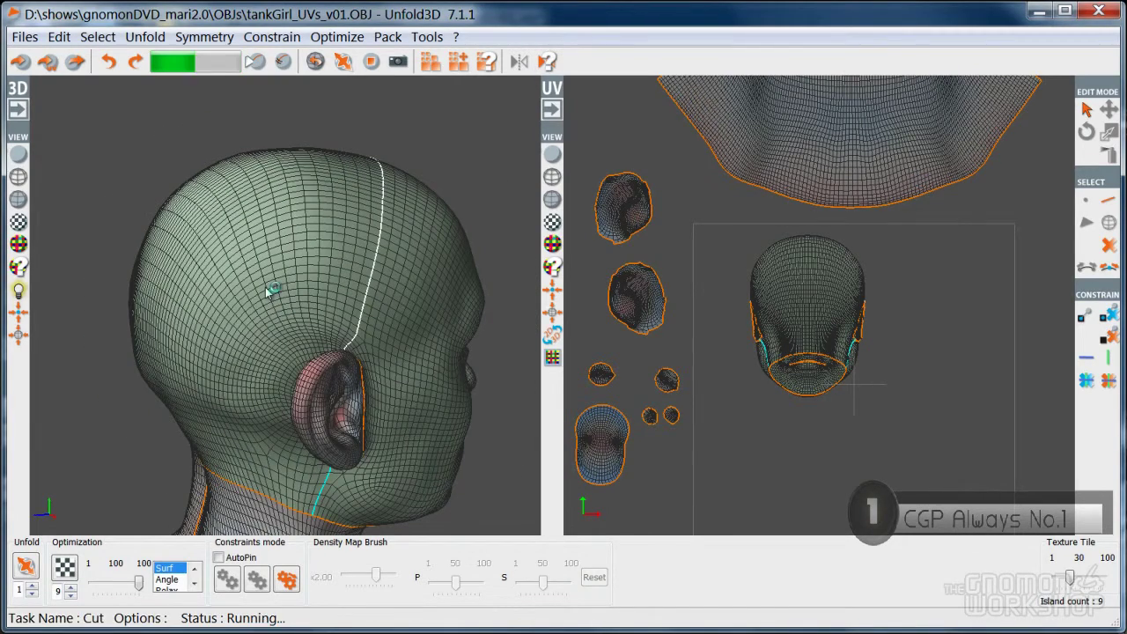
# - Select the back-of-head island, unfold it, move its shell beside the face in the UV layout, and deselect it
pyautogui.press('F4')
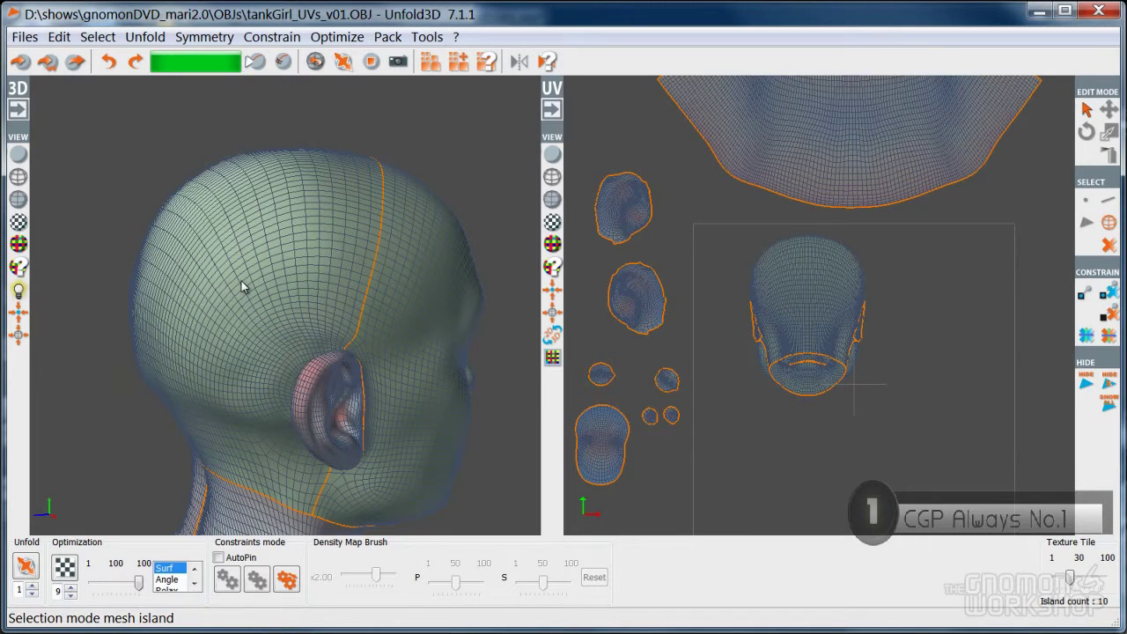
pyautogui.click(242, 281)
pyautogui.press('u')
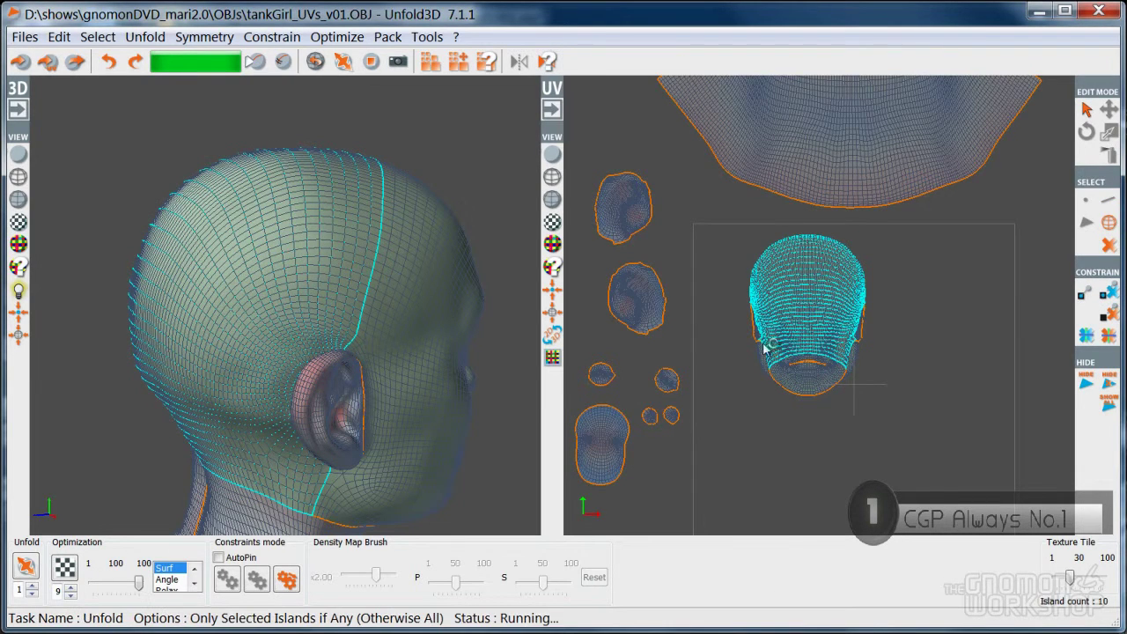
pyautogui.moveTo(837, 270); pyautogui.dragTo(989, 338)
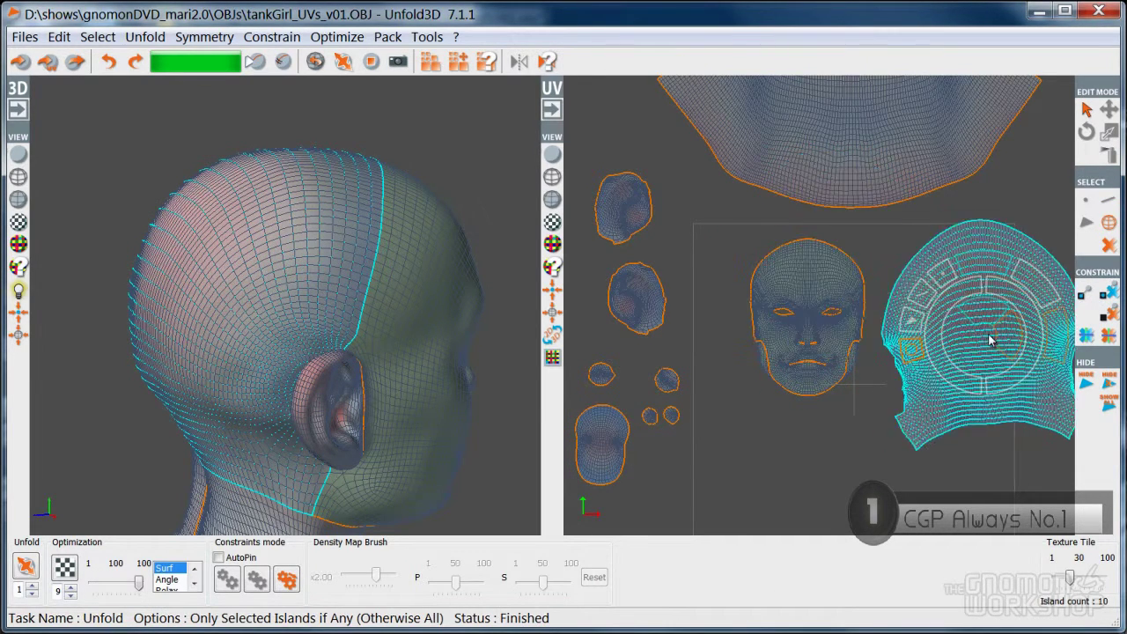
pyautogui.press('Escape')
# - Select the edge loop running across the back of the head from ear to ear and cut the mesh along it
pyautogui.moveTo(258, 360)
pyautogui.keyDown('alt'); pyautogui.mouseDown()
pyautogui.moveTo(325, 368)
pyautogui.moveTo(268, 358)
pyautogui.mouseUp(); pyautogui.keyUp('alt')
pyautogui.keyDown('alt'); pyautogui.moveTo(269, 357); pyautogui.dragTo(248, 354, button='right'); pyautogui.keyUp('alt')
pyautogui.moveTo(965, 346); pyautogui.dragTo(978, 322, button='right')
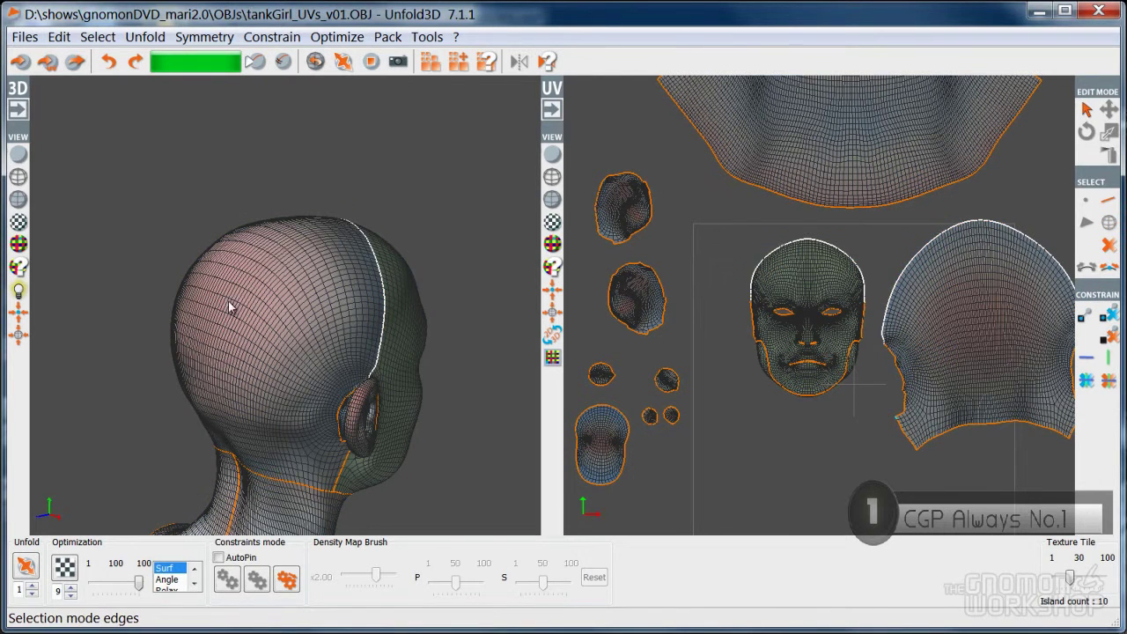
pyautogui.click(270, 331)
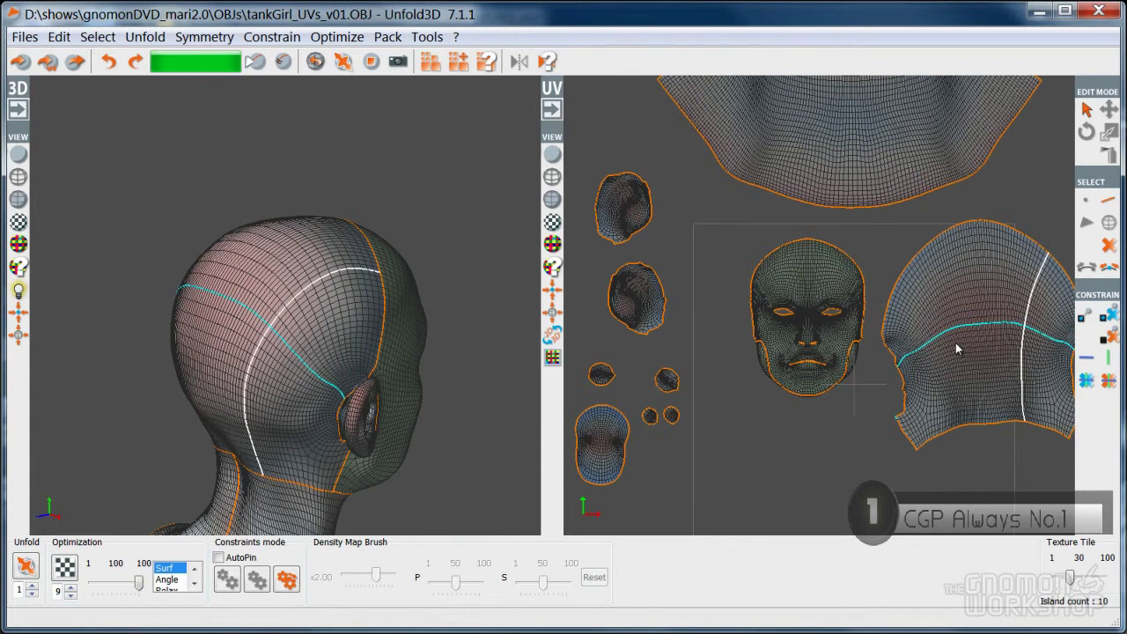
pyautogui.press('c')
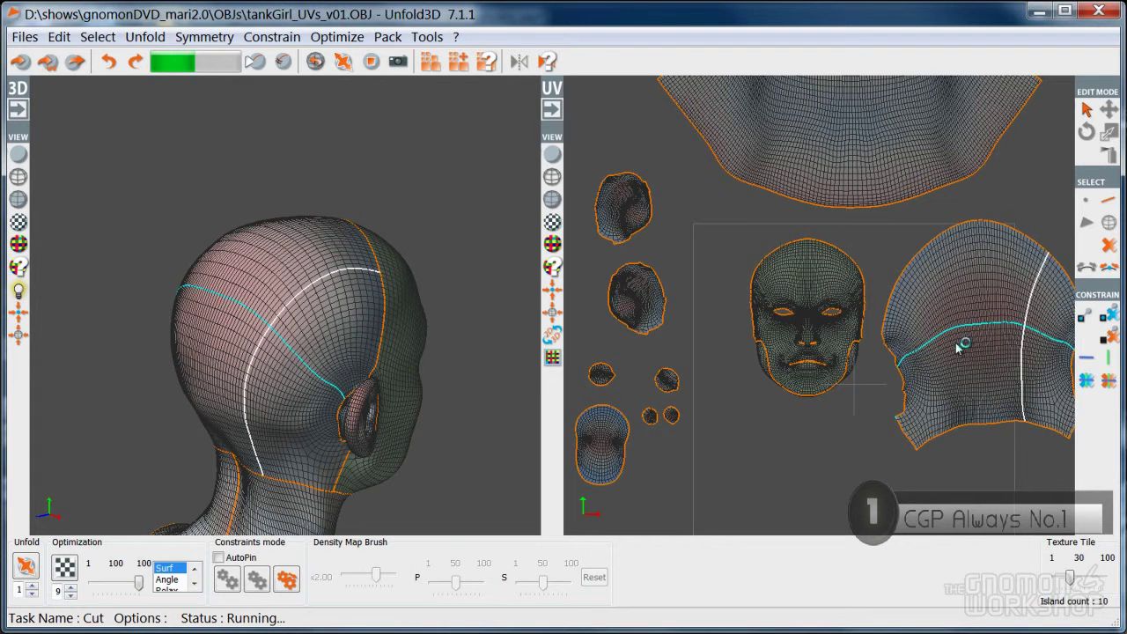
# - Select the upper and lower back-of-head islands, unfold them together, and deselect them
pyautogui.moveTo(955, 343); pyautogui.dragTo(958, 328, button='right')
pyautogui.click(986, 296)
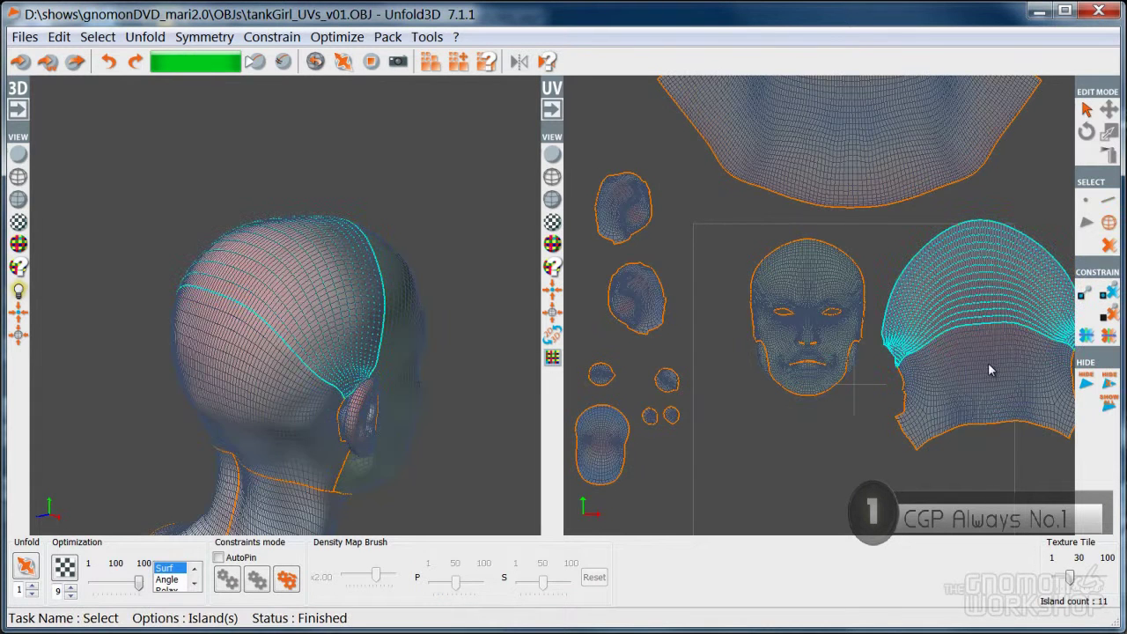
pyautogui.click(986, 360)
pyautogui.press('u')
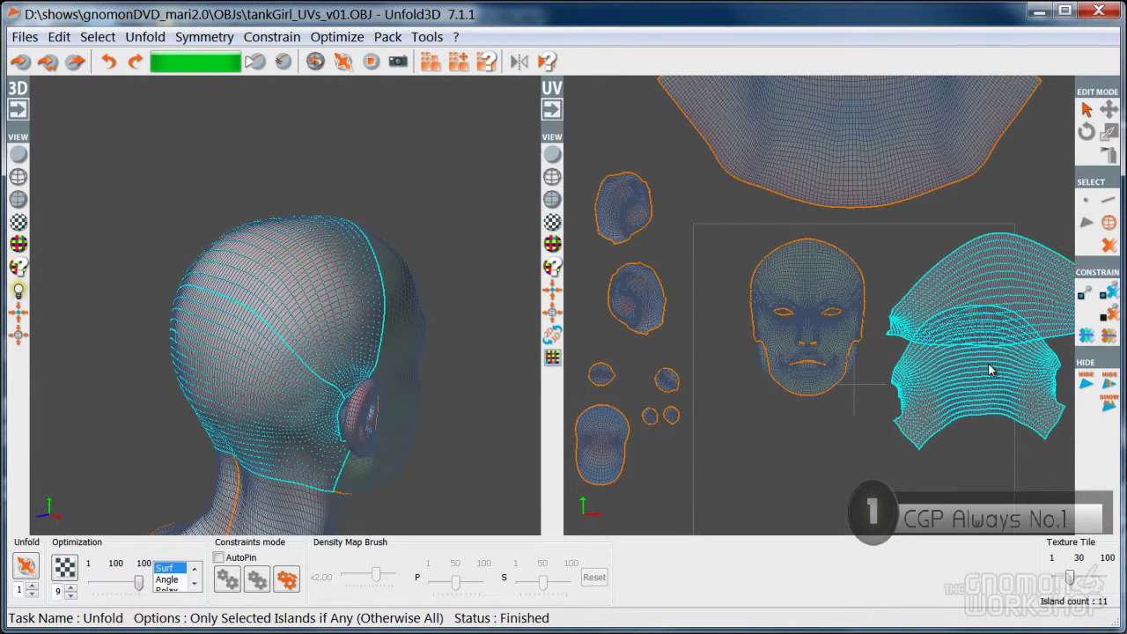
pyautogui.click(985, 458)
# - Move the two back-of-head shells outside the UV tile, one above the other, and rotate each until it sits level
pyautogui.keyDown('alt'); pyautogui.moveTo(985, 458); pyautogui.dragTo(875, 451, button='middle'); pyautogui.keyUp('alt')
pyautogui.moveTo(767, 396); pyautogui.dragTo(729, 361, button='right')
pyautogui.moveTo(722, 346); pyautogui.dragTo(954, 287, button='middle')
pyautogui.moveTo(771, 262); pyautogui.dragTo(986, 207, button='middle')
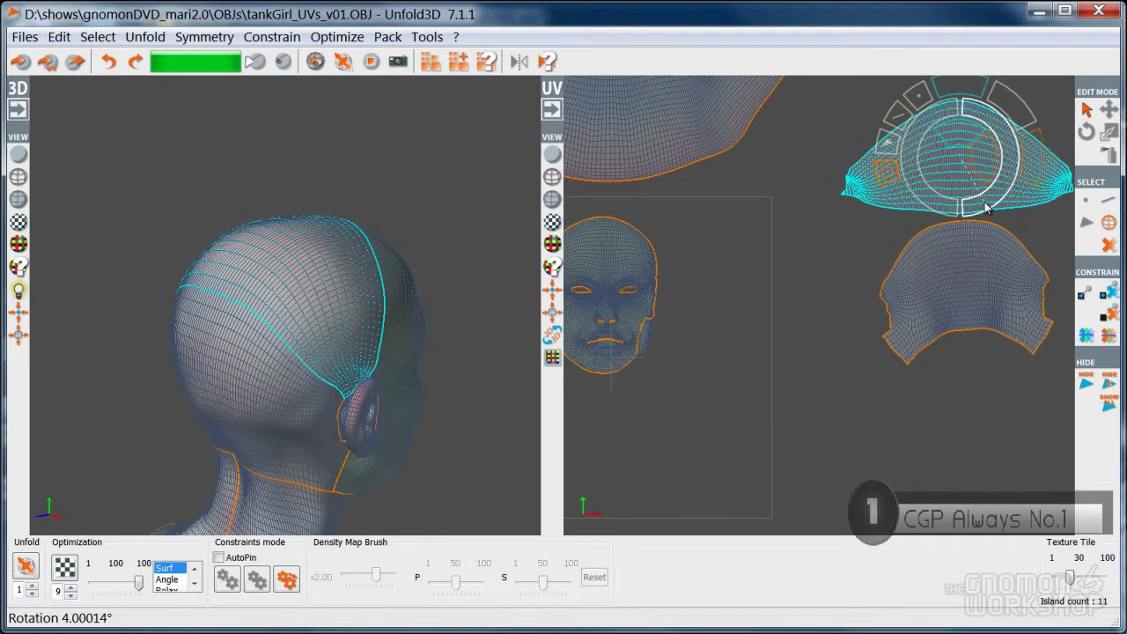
pyautogui.click(959, 291)
pyautogui.moveTo(975, 351); pyautogui.dragTo(963, 347, button='middle')
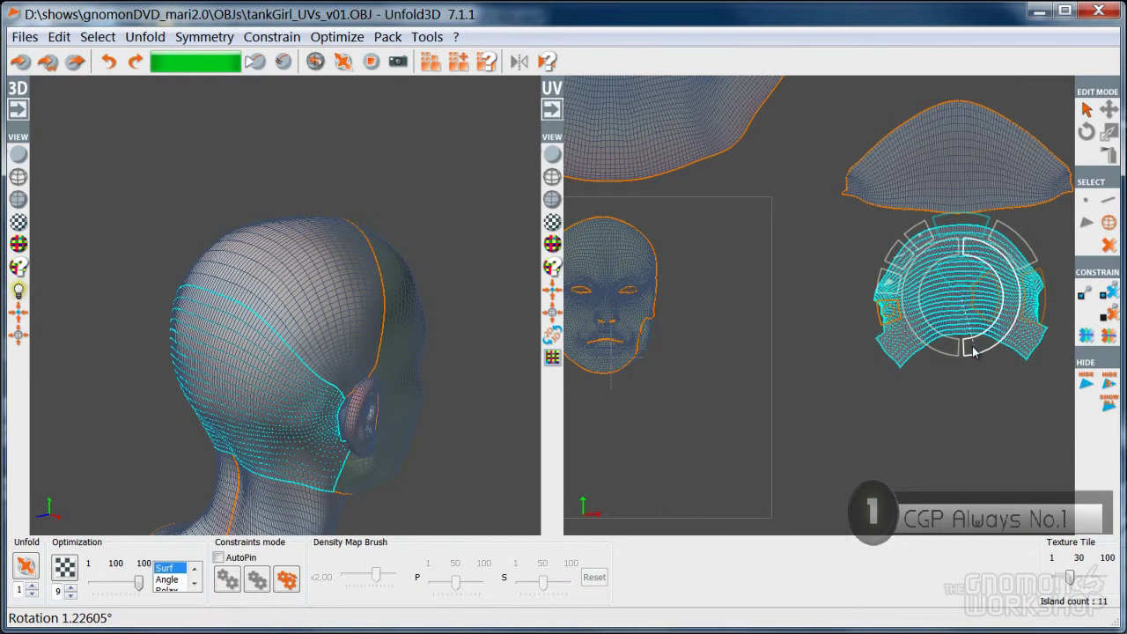
pyautogui.click(963, 375)
# - Select the edges from both temples to the outer eye corners and across the nose bridge, cut along them, and clear the selection
pyautogui.moveTo(337, 317); pyautogui.dragTo(245, 339, button='middle')
pyautogui.moveTo(243, 326); pyautogui.dragTo(265, 359, button='right')
pyautogui.scroll(2, 255, 328)
pyautogui.moveTo(255, 328); pyautogui.dragTo(263, 352, button='middle')
pyautogui.moveTo(315, 288); pyautogui.dragTo(330, 313, button='right')
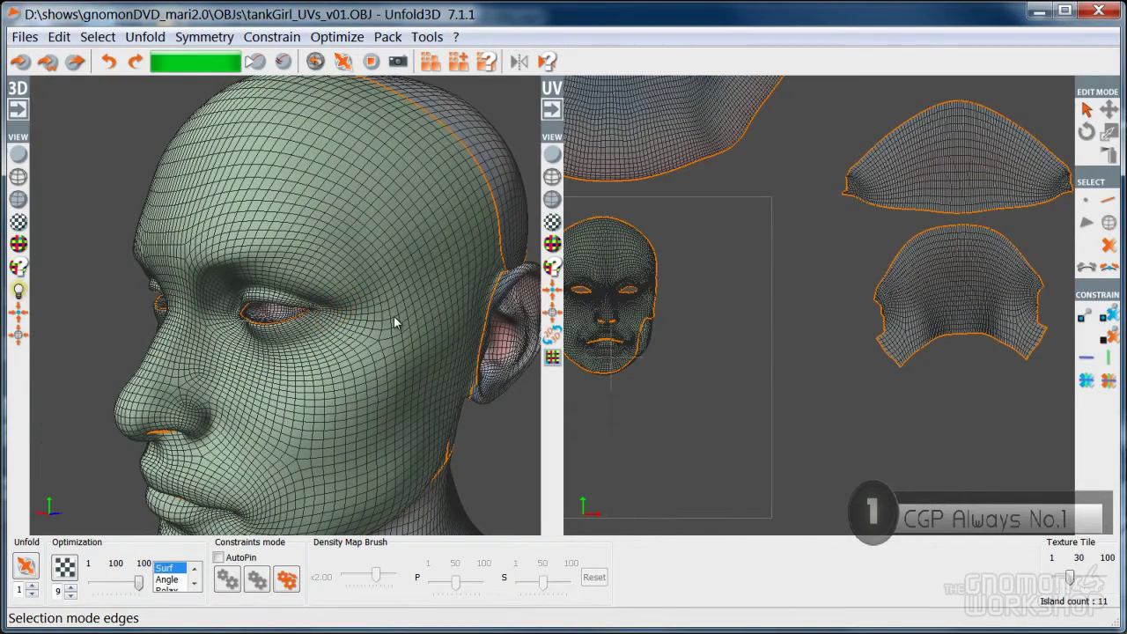
pyautogui.click(385, 311)
pyautogui.moveTo(386, 310); pyautogui.dragTo(408, 331, button='middle')
pyautogui.click(220, 319)
pyautogui.moveTo(220, 319); pyautogui.dragTo(287, 341, button='middle')
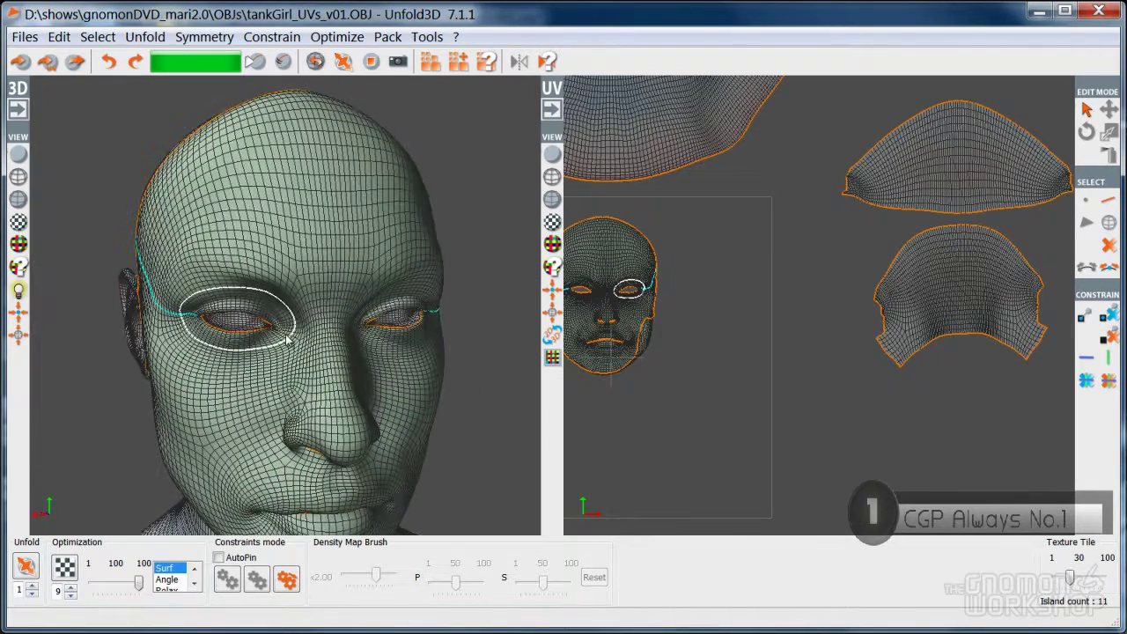
pyautogui.click(331, 315)
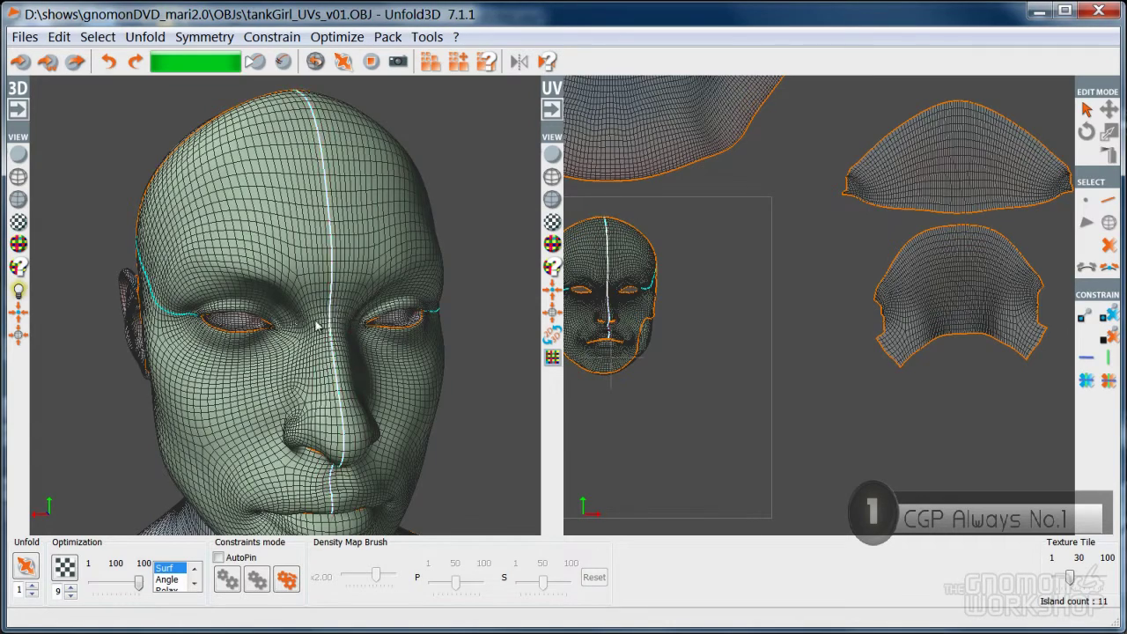
pyautogui.scroll(2, 309, 322)
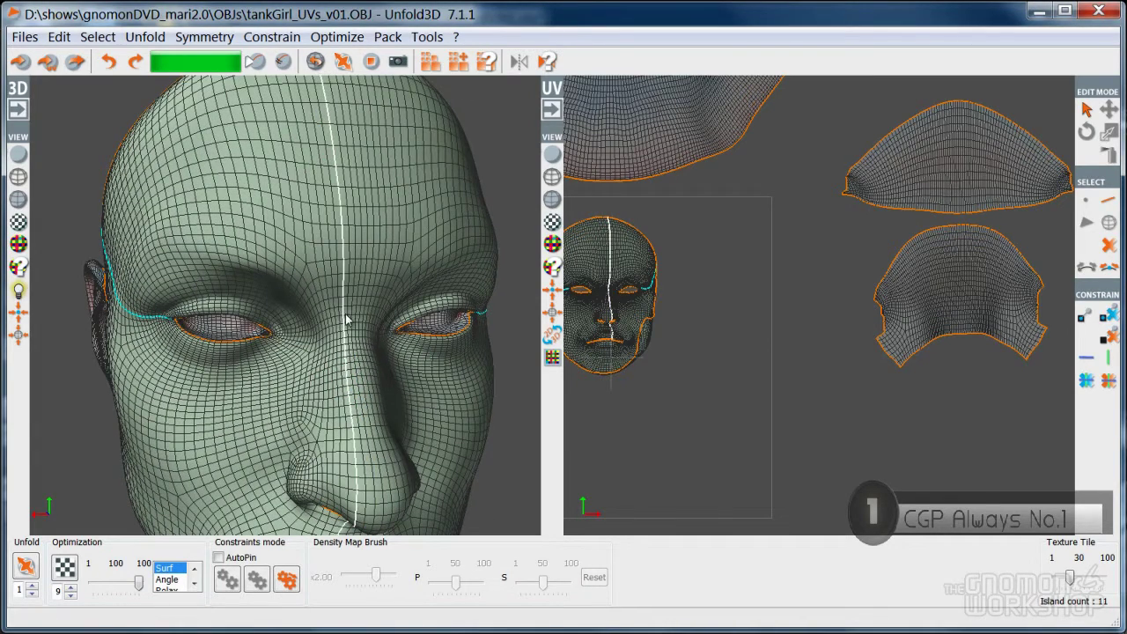
pyautogui.keyDown('alt'); pyautogui.moveTo(346, 320); pyautogui.dragTo(302, 327); pyautogui.keyUp('alt')
pyautogui.press('c')
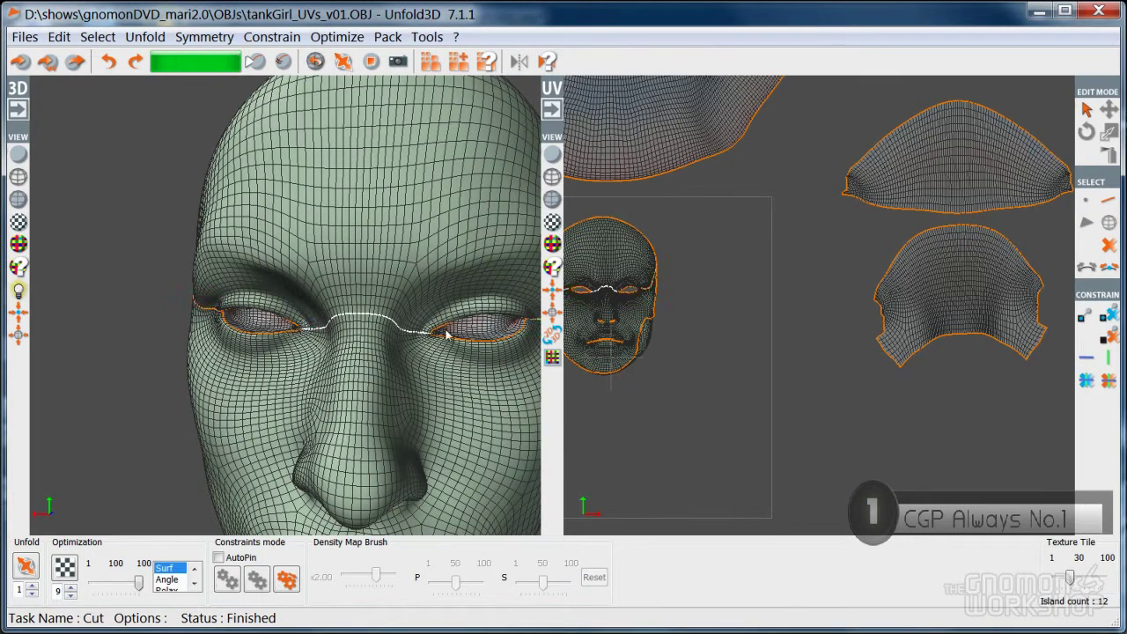
pyautogui.hotkey('ctrl', 'd')
# - Select the forehead island, unfold it, move its shell beside the lower face in the UV layout, and deselect it
pyautogui.keyDown('alt'); pyautogui.moveTo(365, 332); pyautogui.dragTo(278, 265); pyautogui.keyUp('alt')
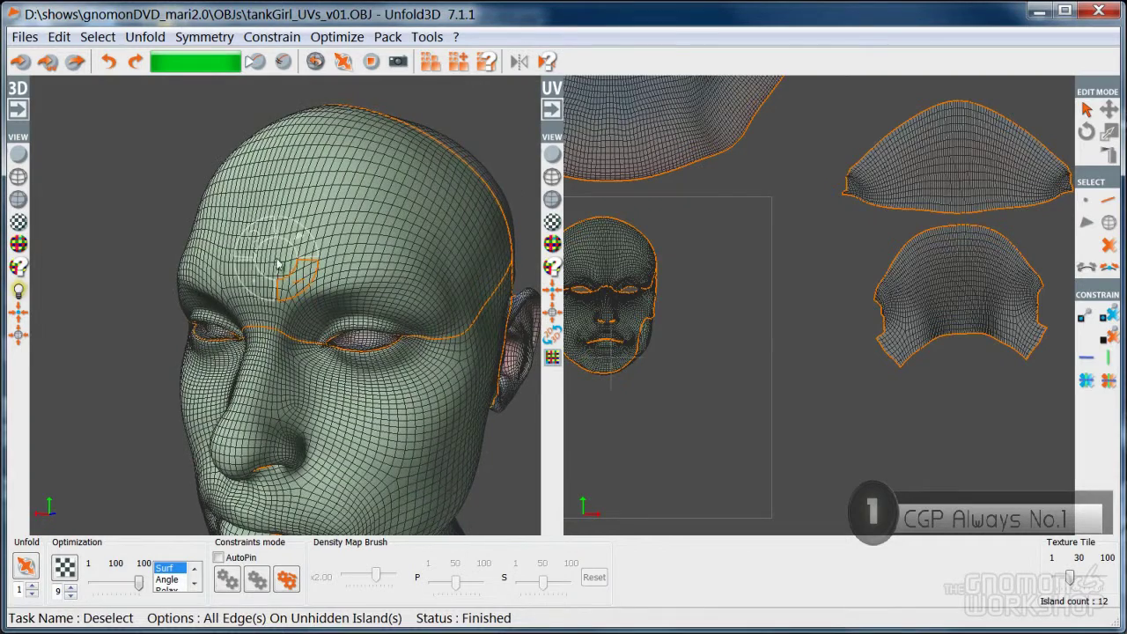
pyautogui.press('F4')
pyautogui.click(372, 265)
pyautogui.hotkey('ctrl', 'u')
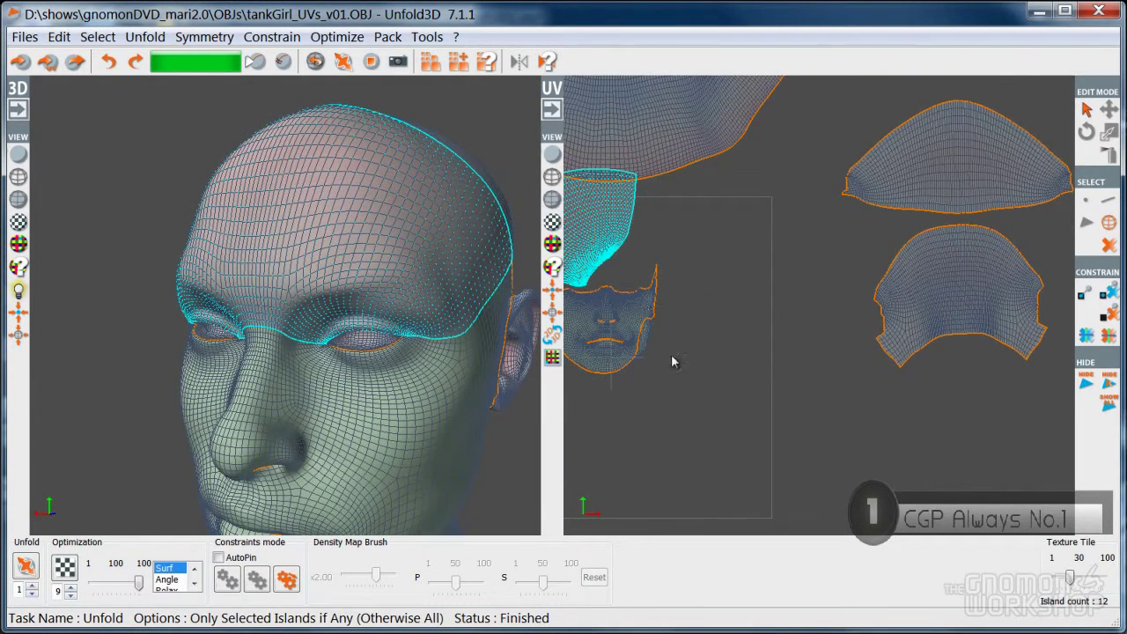
pyautogui.moveTo(660, 339); pyautogui.dragTo(835, 364, button='middle')
pyautogui.moveTo(794, 345); pyautogui.dragTo(978, 328)
pyautogui.click(937, 381)
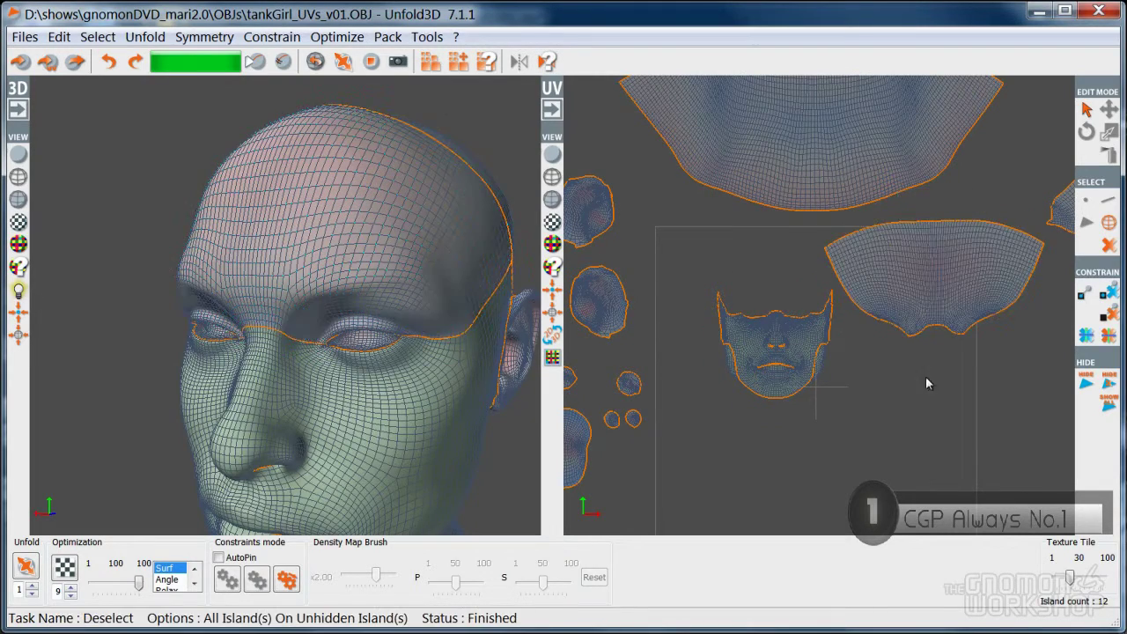
# - Select the edges running from both mouth corners across the cheeks toward the ears, and cut along them
pyautogui.moveTo(312, 331)
pyautogui.mouseDown(button='middle')
pyautogui.moveTo(226, 352)
pyautogui.moveTo(308, 350)
pyautogui.mouseUp(button='middle')
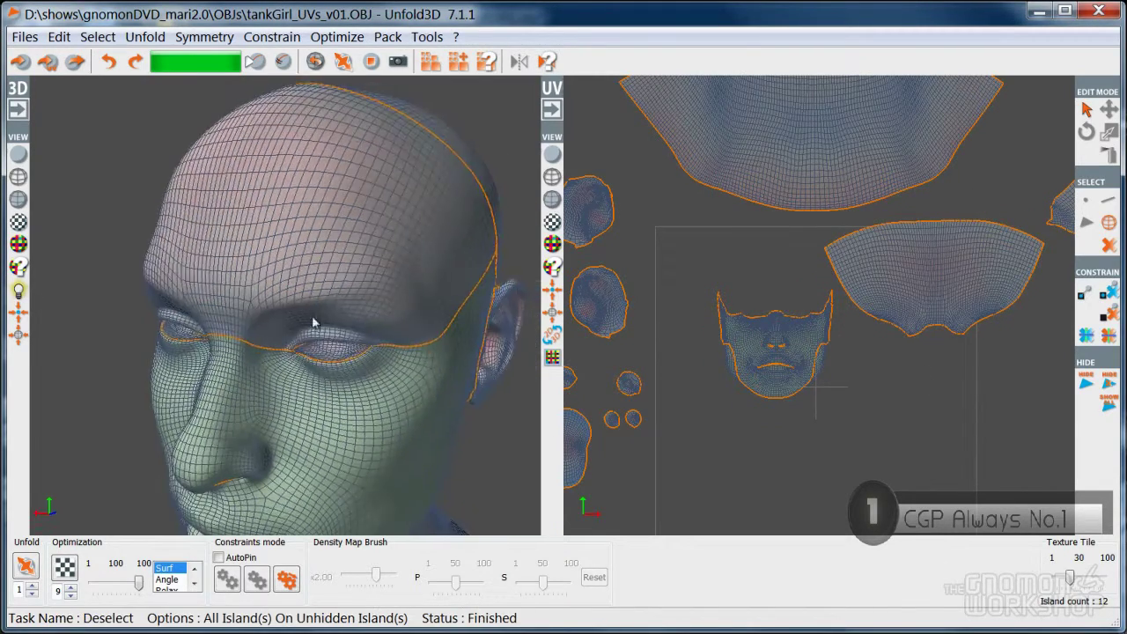
pyautogui.moveTo(319, 388); pyautogui.dragTo(279, 258, button='middle')
pyautogui.moveTo(323, 314)
pyautogui.mouseDown(button='middle')
pyautogui.moveTo(301, 290)
pyautogui.moveTo(221, 390)
pyautogui.moveTo(329, 393)
pyautogui.moveTo(324, 314)
pyautogui.moveTo(309, 345)
pyautogui.moveTo(284, 334)
pyautogui.mouseUp(button='middle')
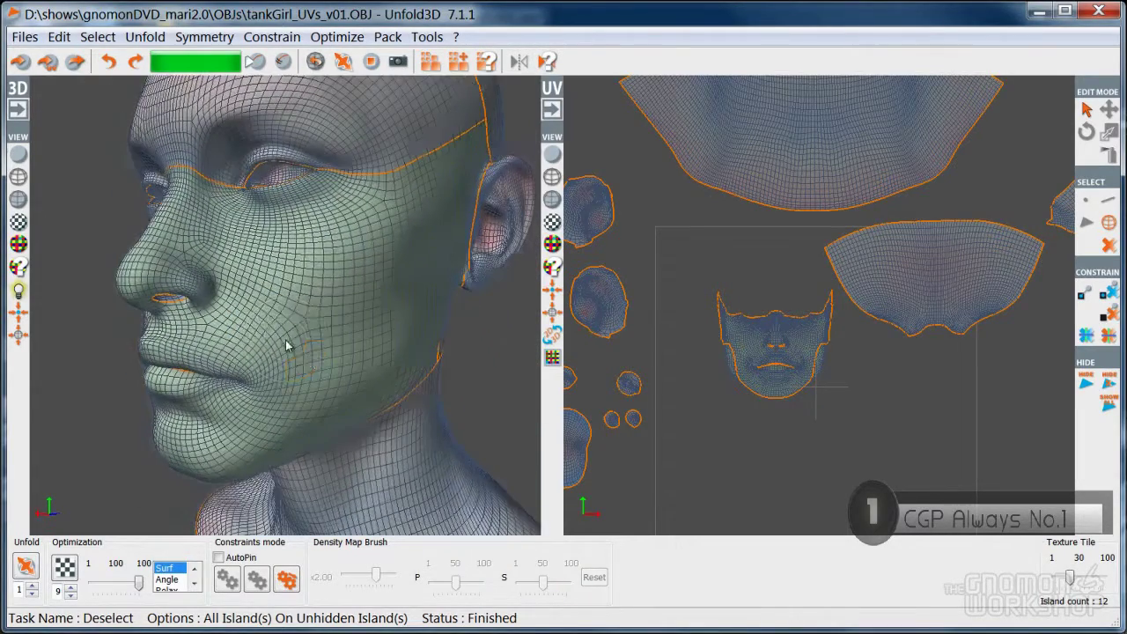
pyautogui.press('e')
pyautogui.click(267, 378)
pyautogui.doubleClick(282, 370)
pyautogui.doubleClick(281, 370)
pyautogui.moveTo(281, 370); pyautogui.dragTo(298, 342, button='middle')
pyautogui.doubleClick(291, 350)
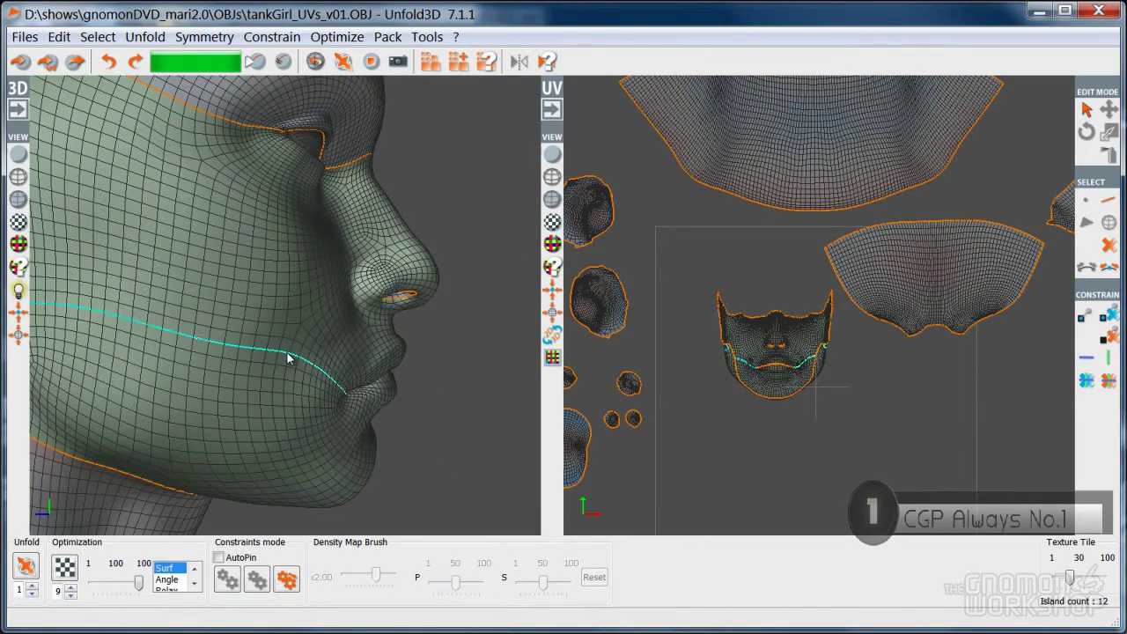
pyautogui.press('c')
# - Select the chin and jaw island, unfold it, move its shell below the forehead shell, and deselect it
pyautogui.moveTo(336, 364); pyautogui.dragTo(302, 353, button='middle')
pyautogui.press('F4')
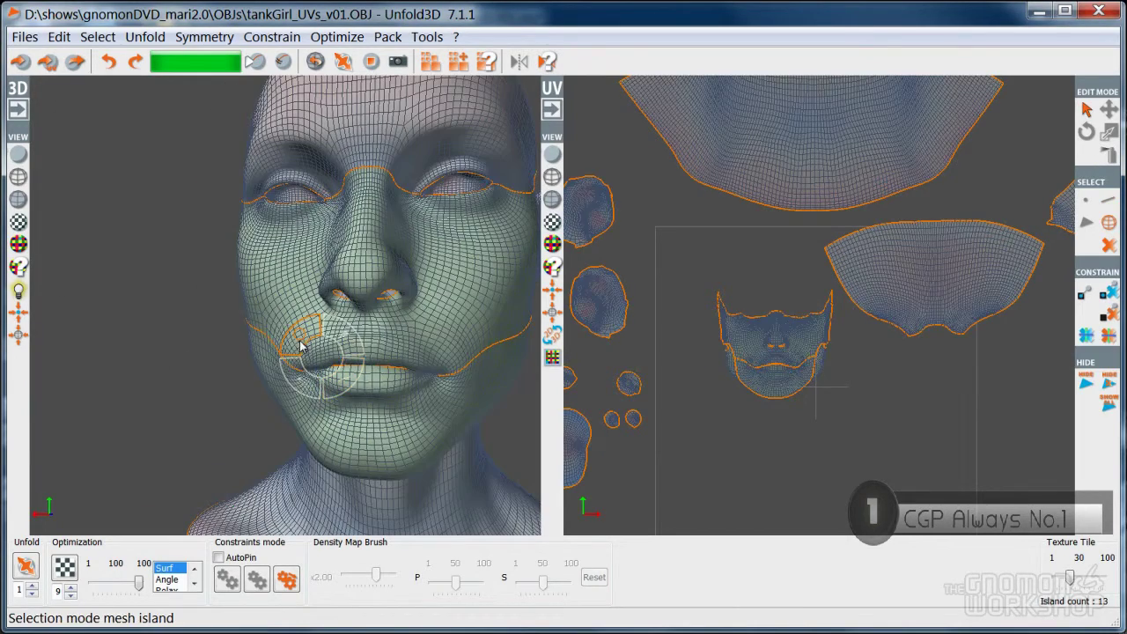
pyautogui.click(365, 424)
pyautogui.press('u')
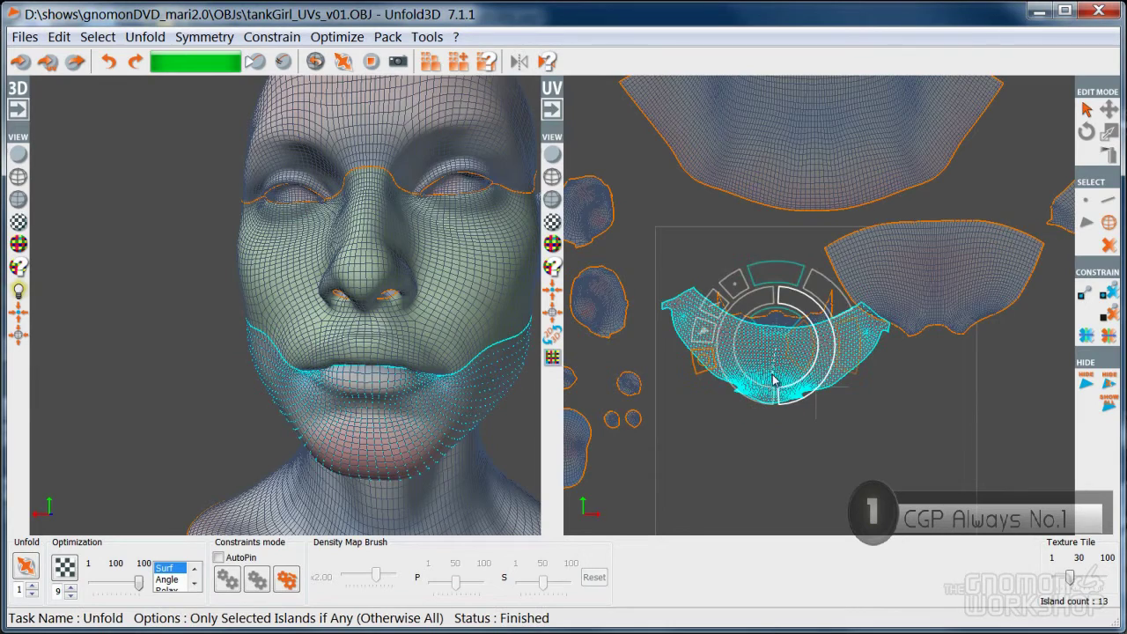
pyautogui.moveTo(773, 365); pyautogui.dragTo(963, 448)
pyautogui.hotkey('ctrl', 'd')
# - Select the centre line from the lower lip down under the chin, cut along it, and clear the selection
pyautogui.moveTo(392, 422); pyautogui.dragTo(377, 395, button='middle')
pyautogui.press('F2')
pyautogui.doubleClick(367, 381)
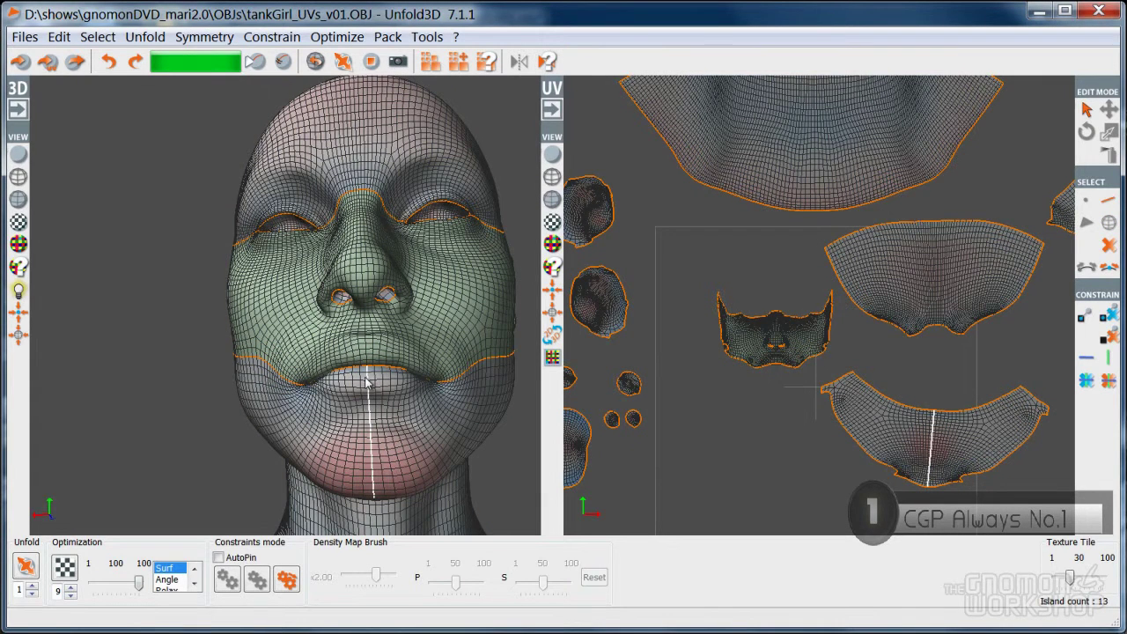
pyautogui.press('c')
pyautogui.click(895, 485)
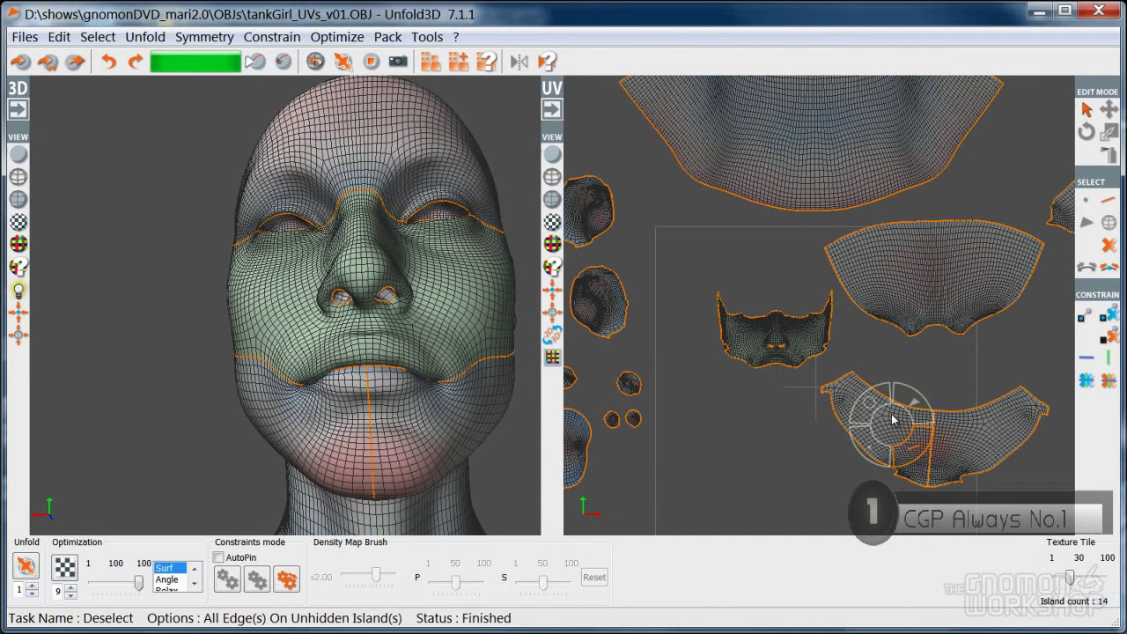
# - Unfold both halves of the chin and jaw, and stack their separated shells below the forehead shell
pyautogui.press('F4')
pyautogui.click(890, 424)
pyautogui.press('u')
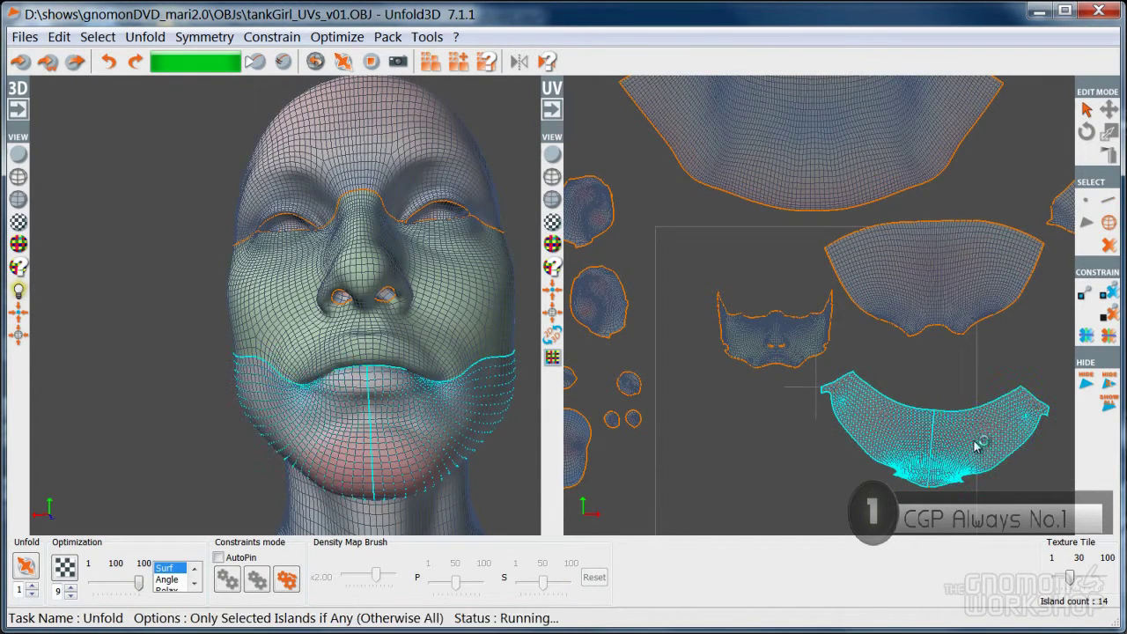
pyautogui.click(971, 443)
pyautogui.moveTo(896, 438); pyautogui.dragTo(936, 517)
pyautogui.keyDown('alt'); pyautogui.moveTo(786, 455); pyautogui.dragTo(732, 367, button='middle'); pyautogui.keyUp('alt')
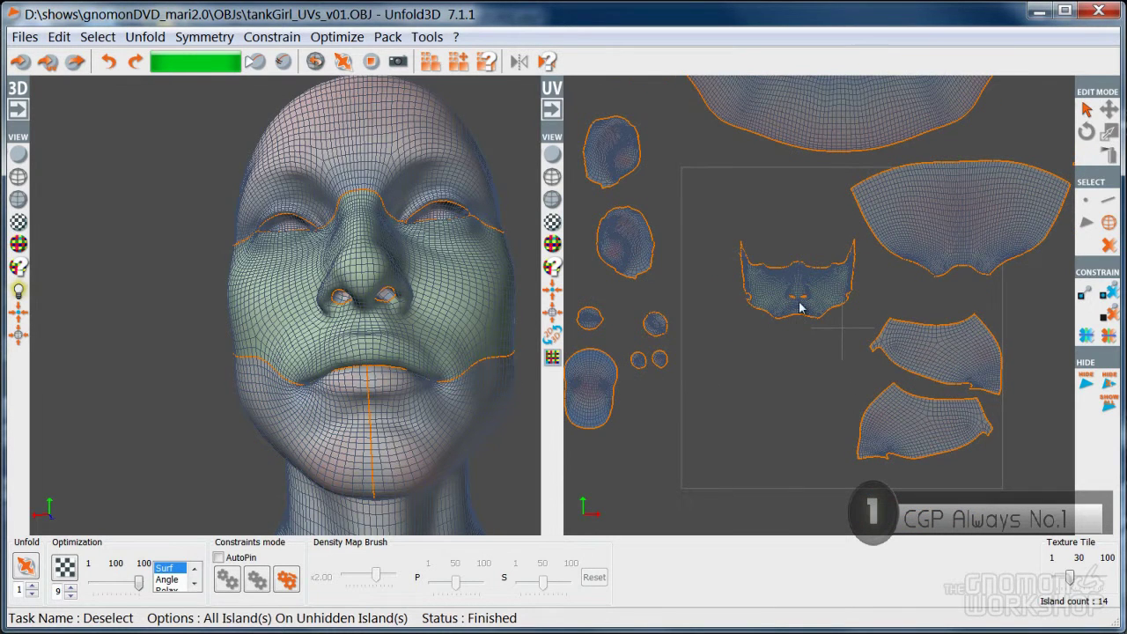
# - Select the centre line from the nose bridge down to the upper lip and cut the mid-face along it
pyautogui.keyDown('alt'); pyautogui.moveTo(369, 323); pyautogui.dragTo(285, 291); pyautogui.keyUp('alt')
pyautogui.click(288, 291)
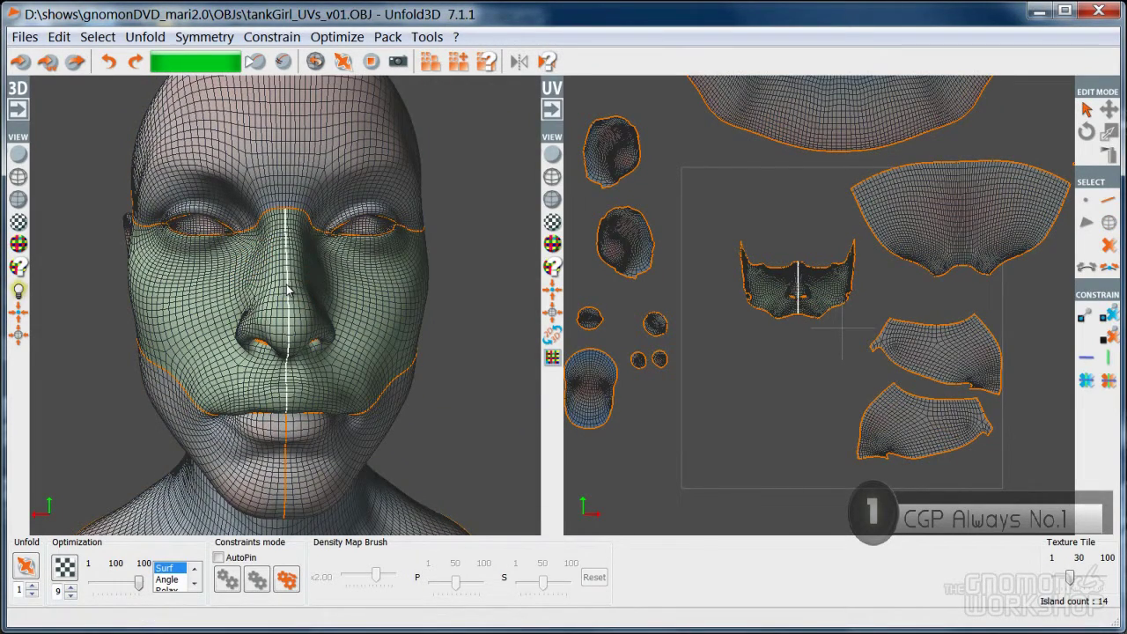
pyautogui.press('c')
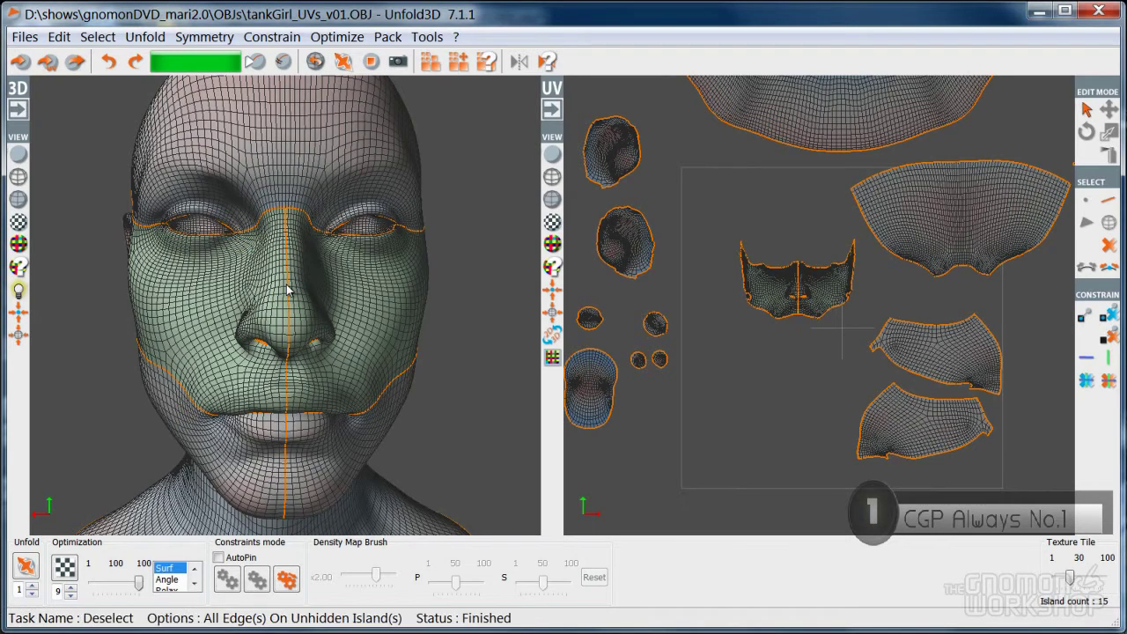
# - Select both mid-face halves, unfold them together, and deselect them
pyautogui.press('F4')
pyautogui.keyDown('alt'); pyautogui.moveTo(352, 319); pyautogui.dragTo(339, 252); pyautogui.keyUp('alt')
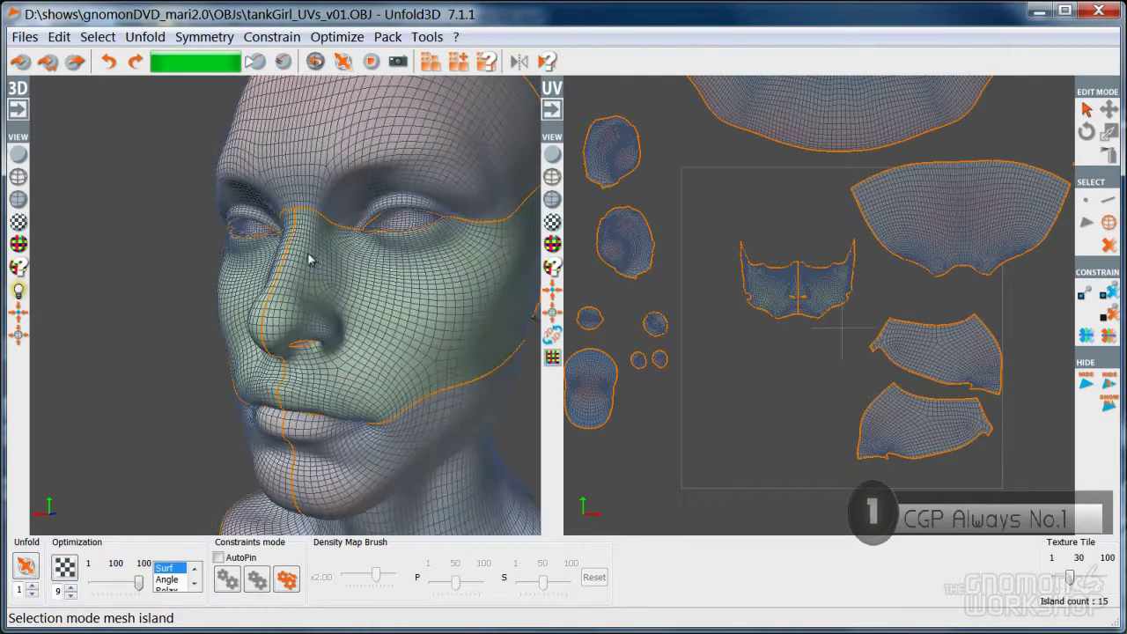
pyautogui.keyDown('alt'); pyautogui.moveTo(429, 302); pyautogui.dragTo(329, 349); pyautogui.keyUp('alt')
pyautogui.click(790, 302)
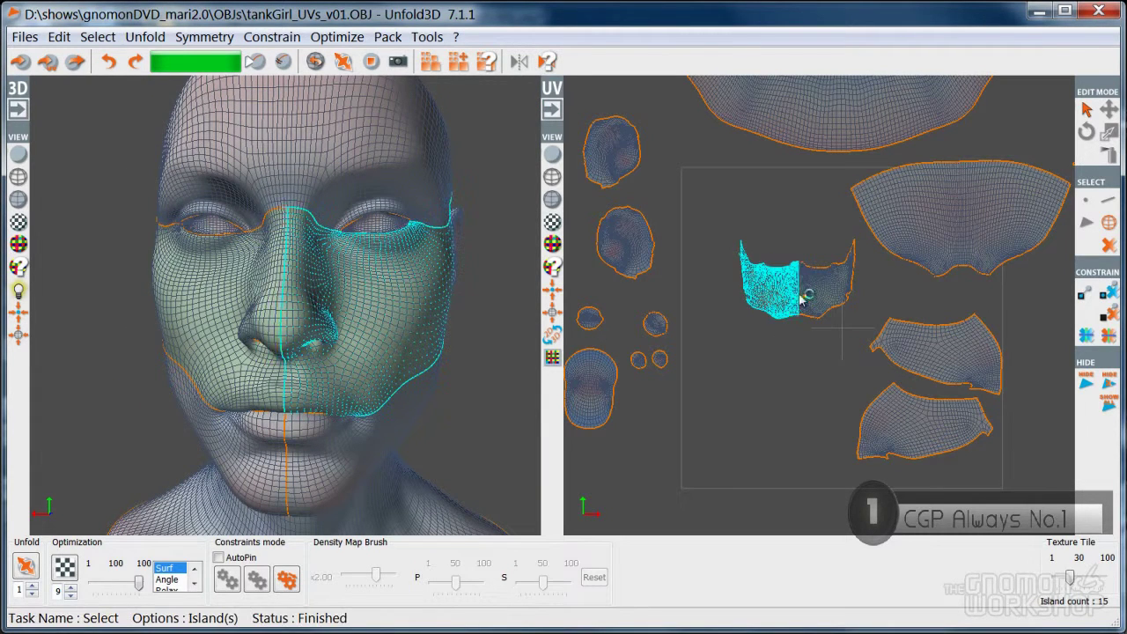
pyautogui.press('u')
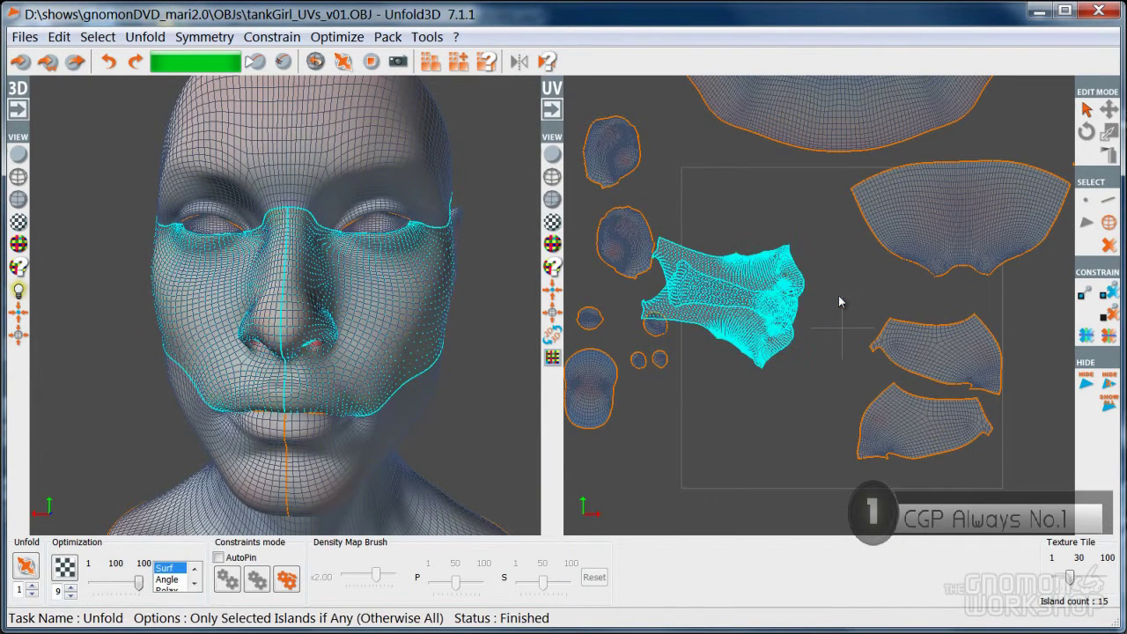
pyautogui.press('d')
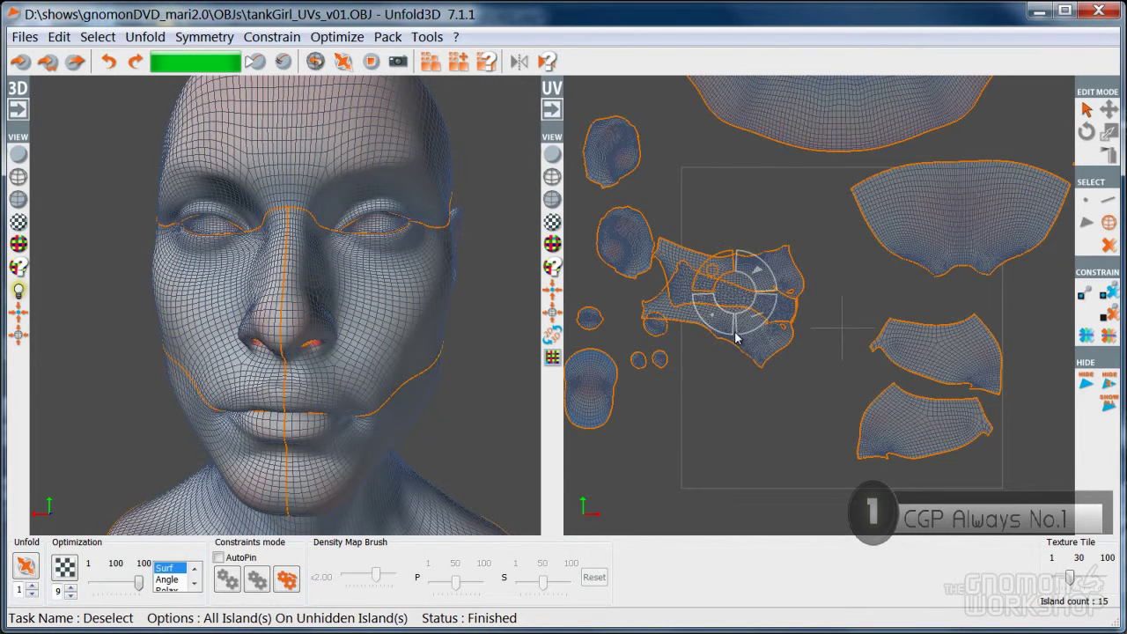
# - Separate the two overlapping mid-face shells, lay them horizontally one above the other inside the UV tile, and deselect them
pyautogui.moveTo(731, 310); pyautogui.dragTo(786, 281)
pyautogui.moveTo(761, 331); pyautogui.dragTo(585, 326)
pyautogui.click(712, 350)
pyautogui.keyDown('alt'); pyautogui.moveTo(429, 333); pyautogui.dragTo(361, 345); pyautogui.keyUp('alt')
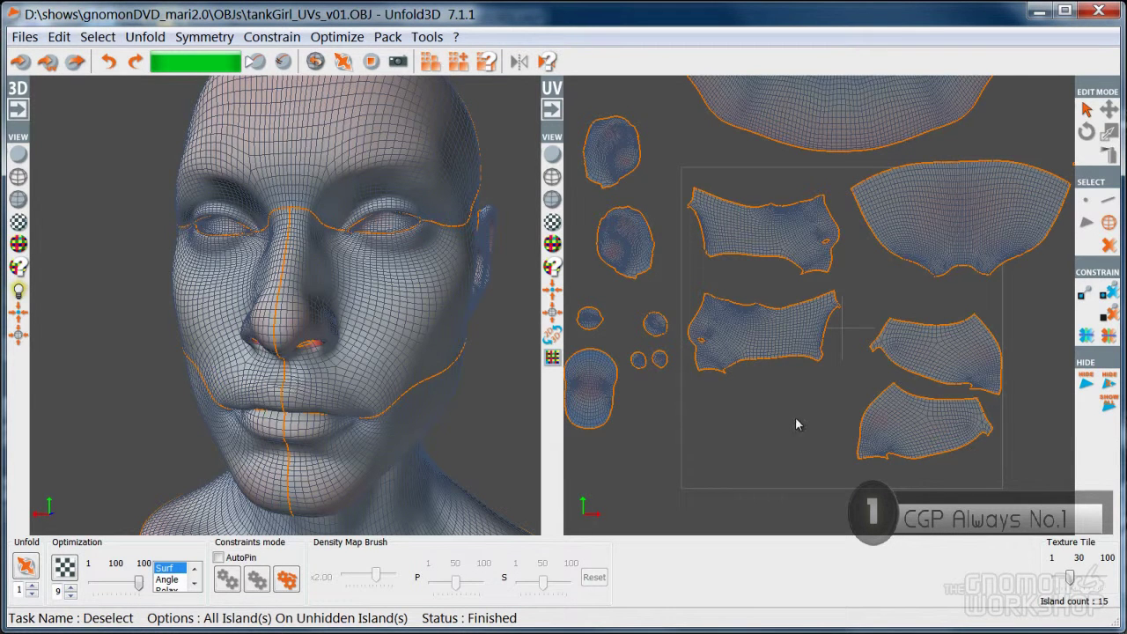
# - Display the numbered checker texture on the 3D bust and set its texture tiling to 19
pyautogui.keyDown('alt'); pyautogui.moveTo(445, 370); pyautogui.dragTo(432, 359, button='right'); pyautogui.keyUp('alt')
pyautogui.keyDown('alt'); pyautogui.moveTo(432, 359); pyautogui.dragTo(415, 351, button='middle'); pyautogui.keyUp('alt')
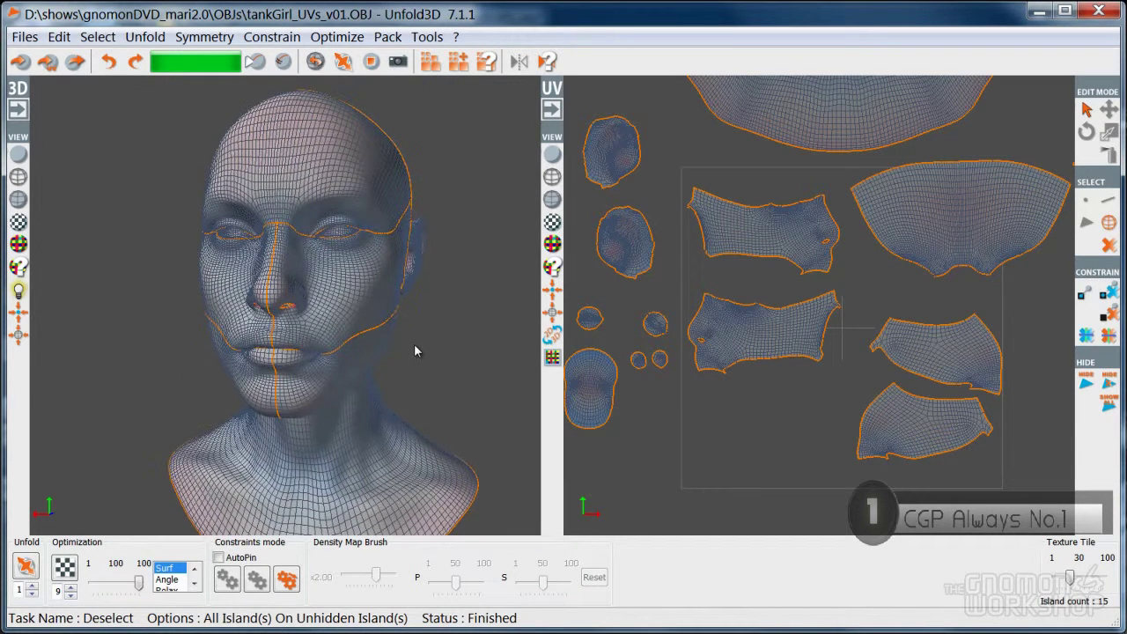
pyautogui.moveTo(415, 350)
pyautogui.keyDown('alt'); pyautogui.mouseDown()
pyautogui.moveTo(319, 352)
pyautogui.moveTo(401, 350)
pyautogui.mouseUp(); pyautogui.keyUp('alt')
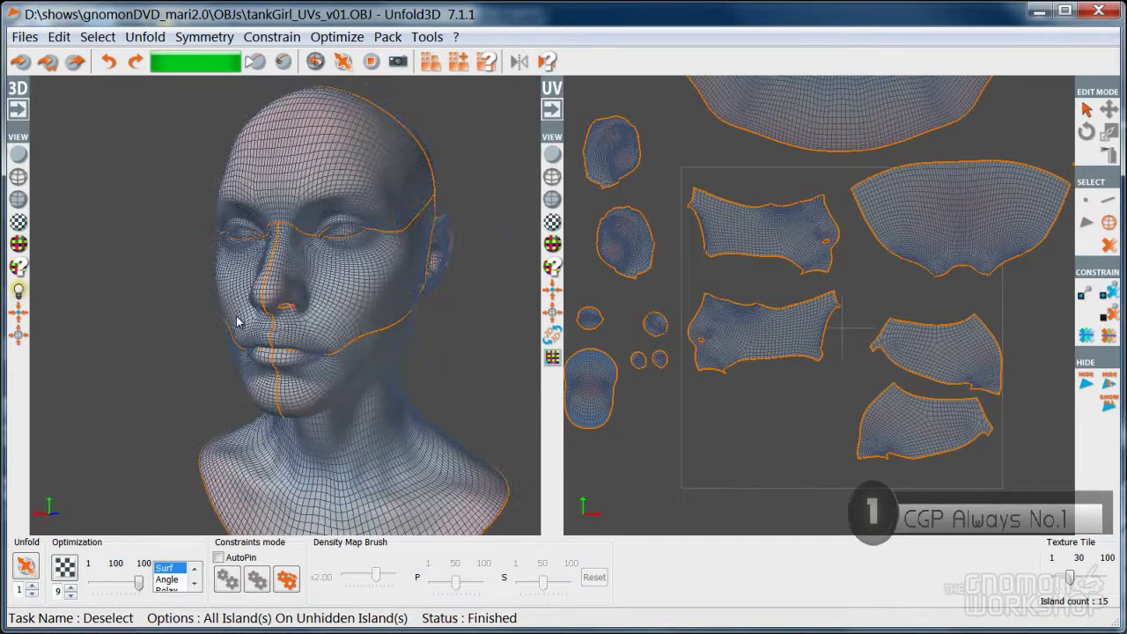
pyautogui.click(17, 244)
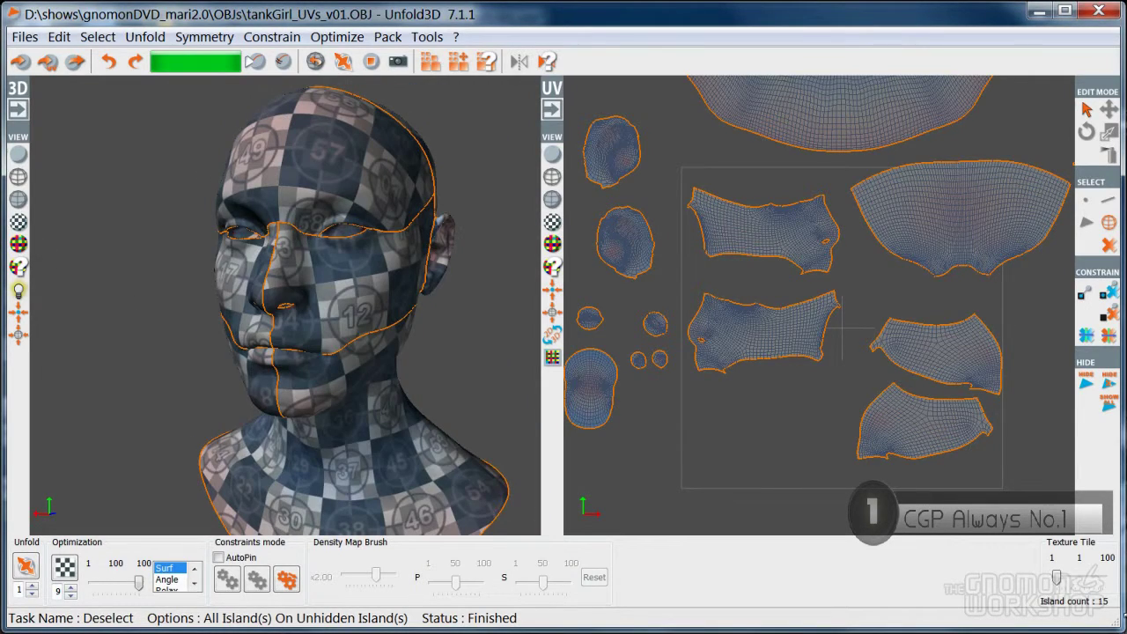
pyautogui.moveTo(1063, 578); pyautogui.dragTo(1064, 578)
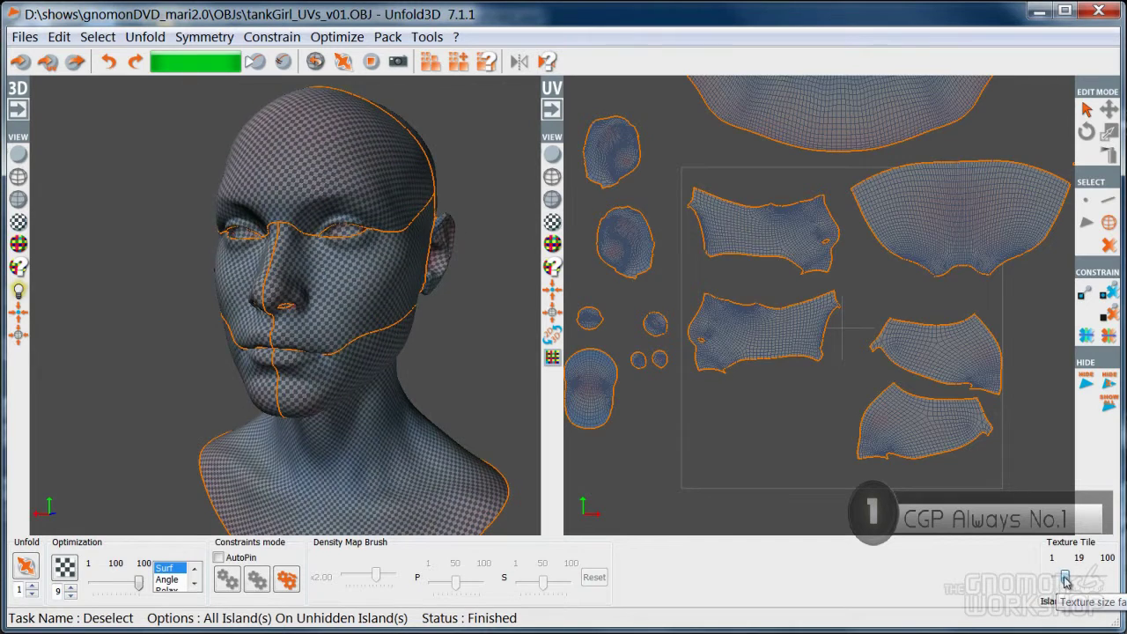
# - Maximize the 3D view and examine the checker pattern around the head for stretching and seam placement
pyautogui.scroll(5, 401, 369)
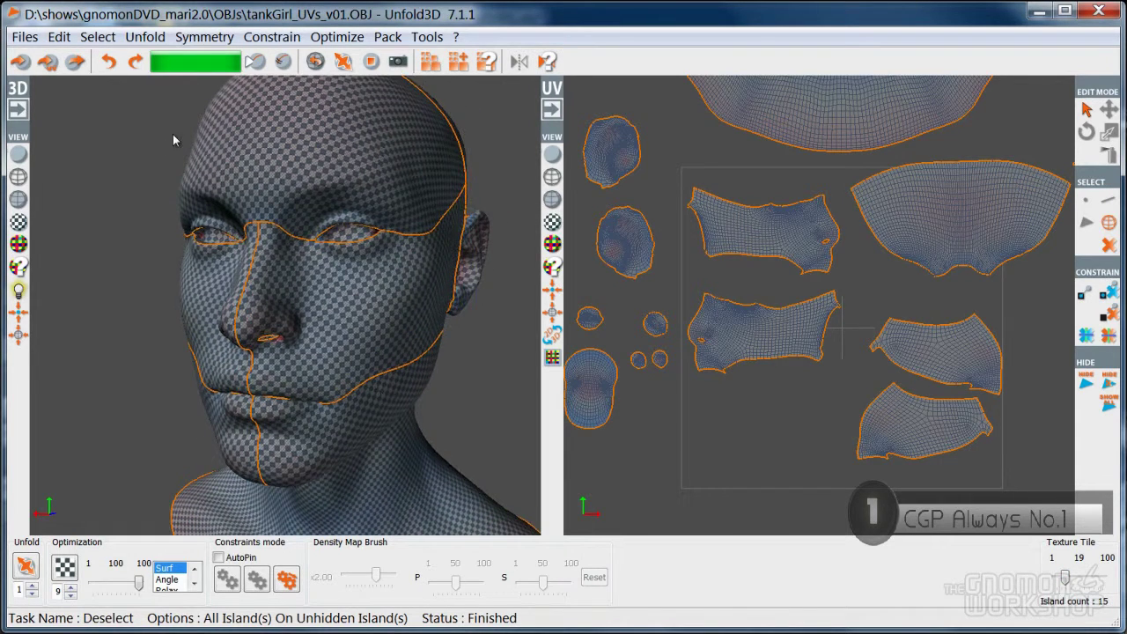
pyautogui.click(18, 88)
pyautogui.moveTo(607, 255); pyautogui.dragTo(577, 362, button='middle')
pyautogui.scroll(2, 581, 315)
pyautogui.moveTo(421, 82); pyautogui.dragTo(563, 350, button='middle')
pyautogui.scroll(5, 515, 314)
pyautogui.scroll(-4, 517, 322)
pyautogui.scroll(-4, 519, 323)
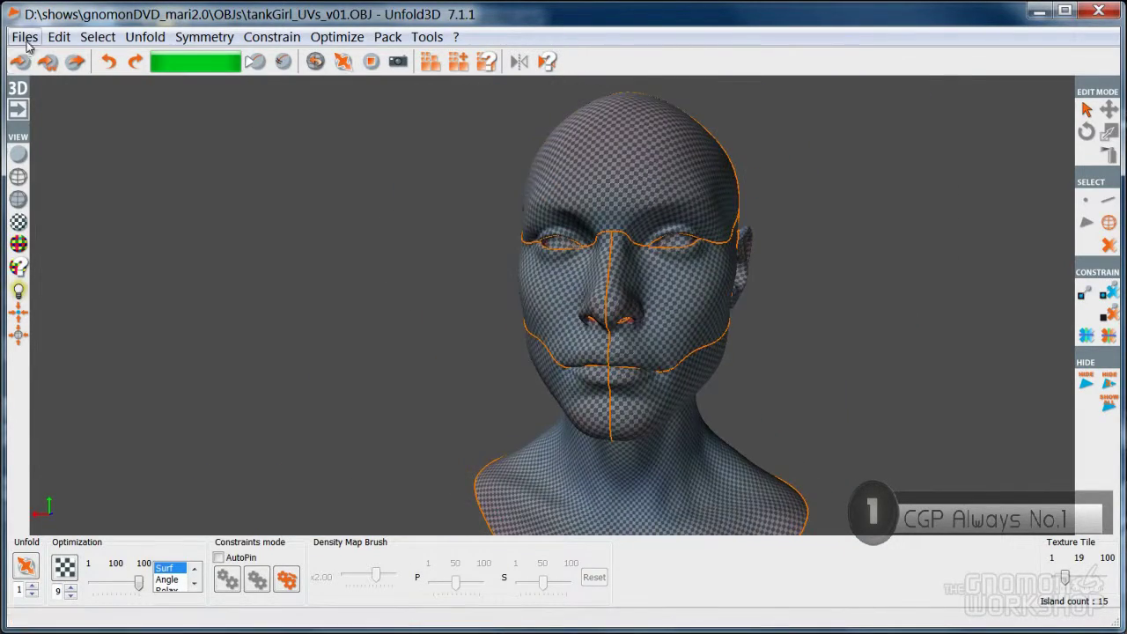
# - Save an incremented version of the OBJ file, then restore the split 3D and UV views with all shells in view
pyautogui.click(25, 36)
pyautogui.click(97, 179)
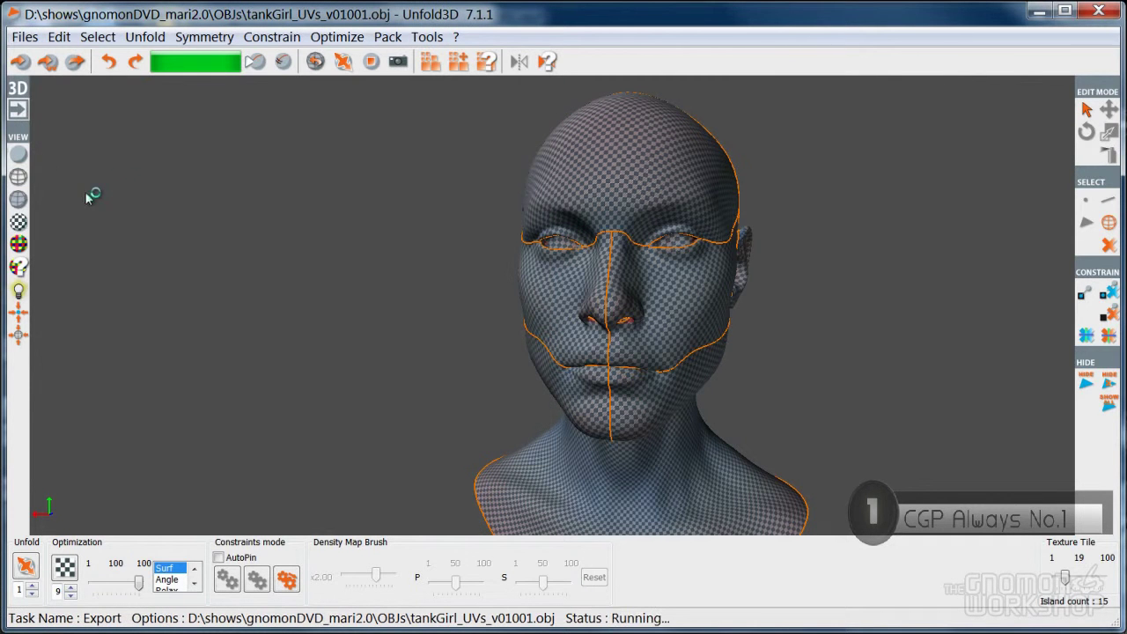
pyautogui.click(17, 110)
pyautogui.scroll(-3, 842, 272)
pyautogui.keyDown('alt'); pyautogui.moveTo(901, 317); pyautogui.dragTo(951, 347, button='middle'); pyautogui.keyUp('alt')
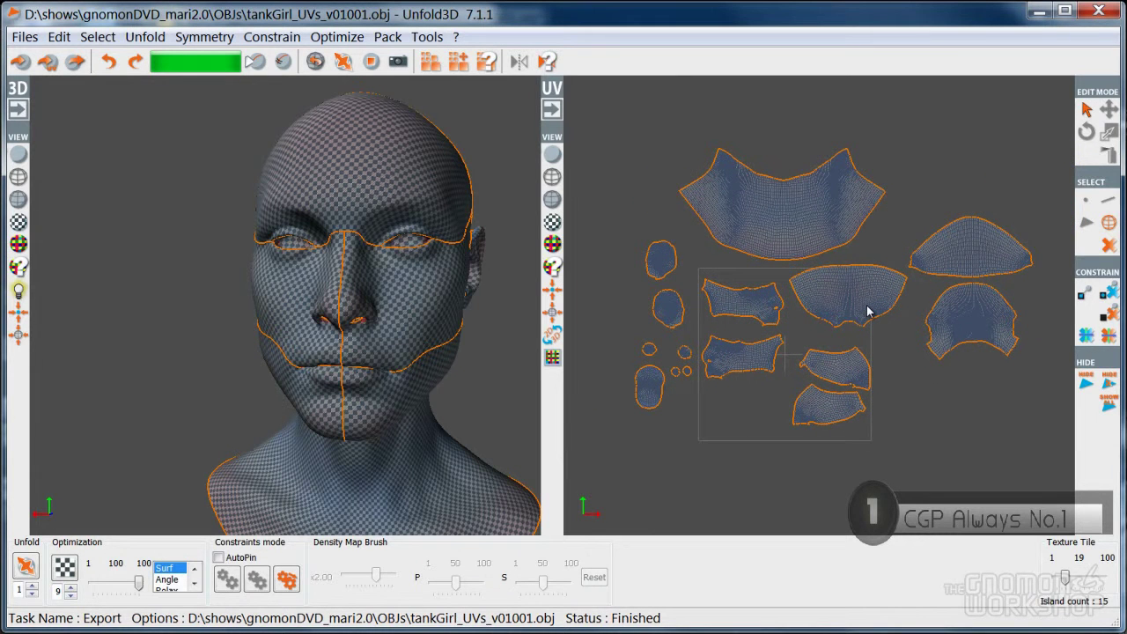